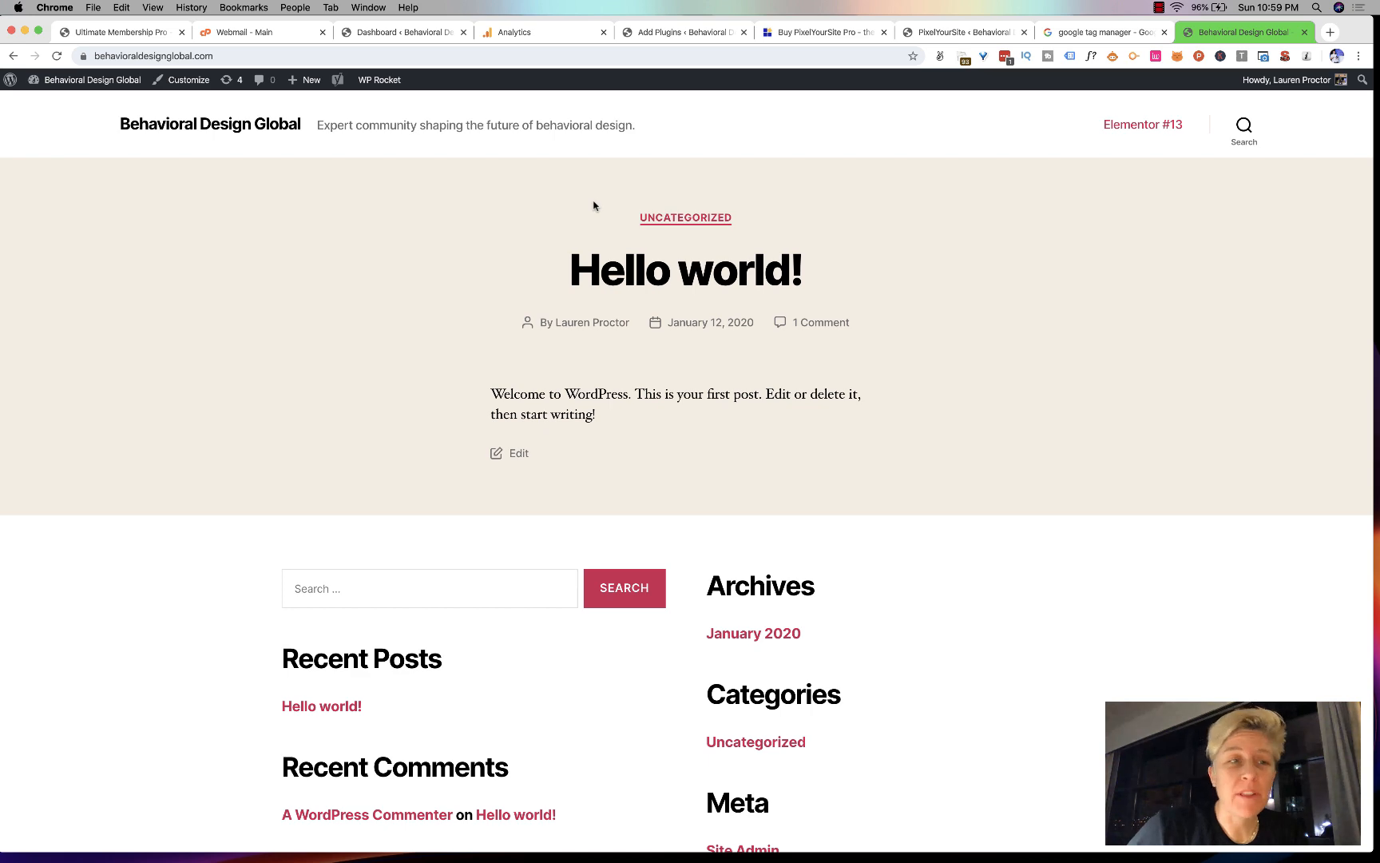
scroll(593, 206, down, 1)
scroll(593, 207, up, 1)
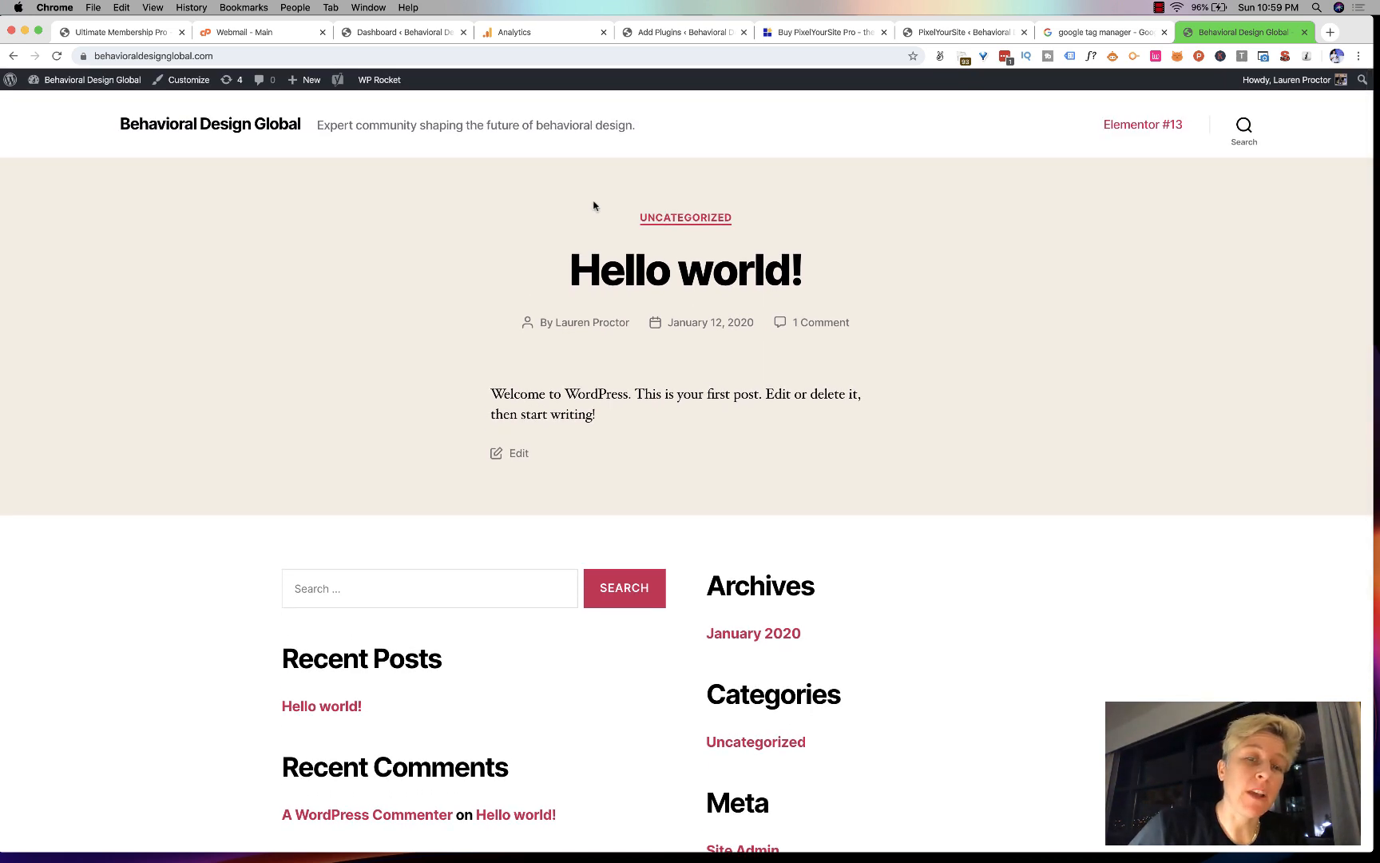
scroll(593, 206, down, 4)
scroll(594, 206, up, 2)
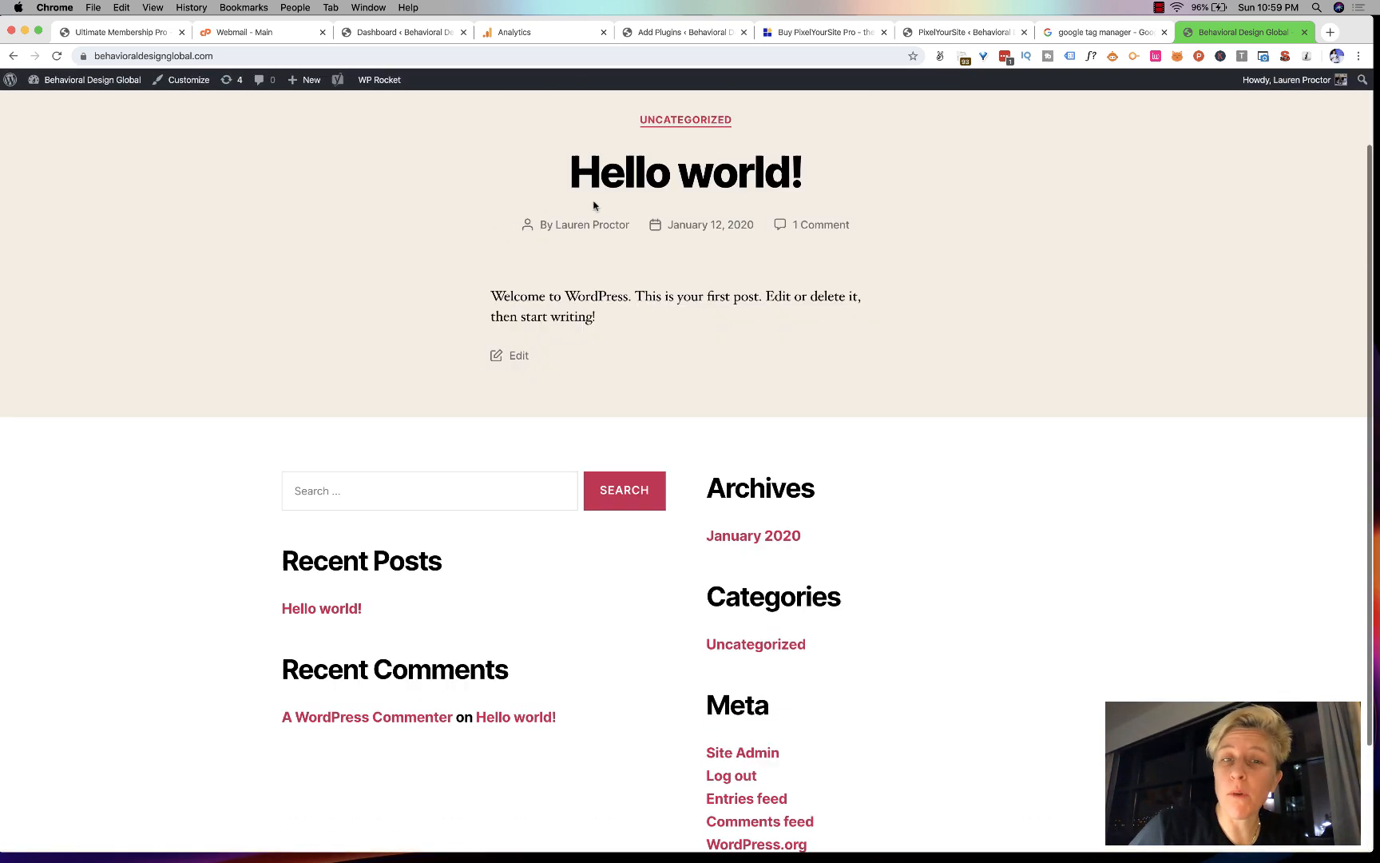
scroll(594, 206, up, 2)
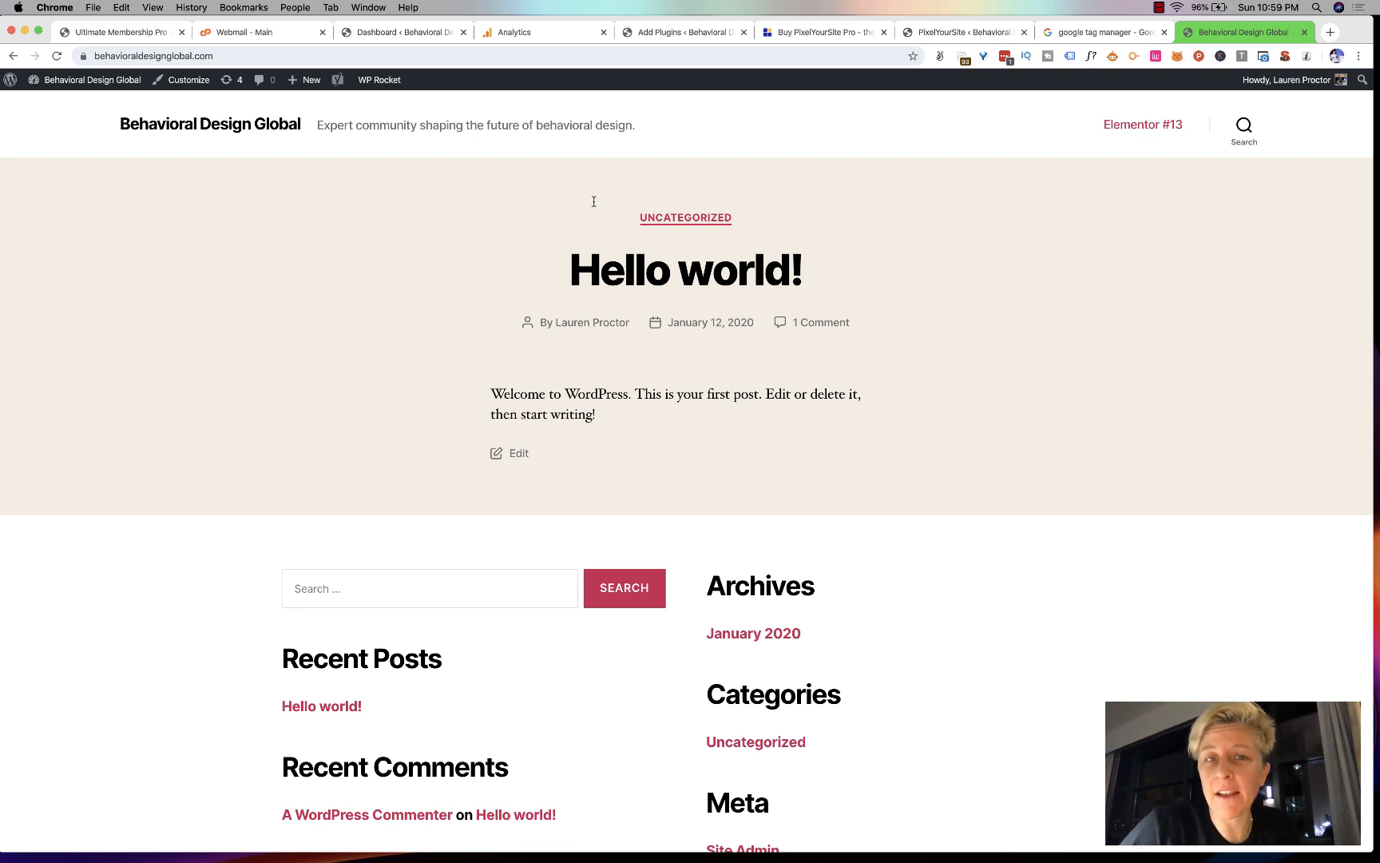
key(super+w)
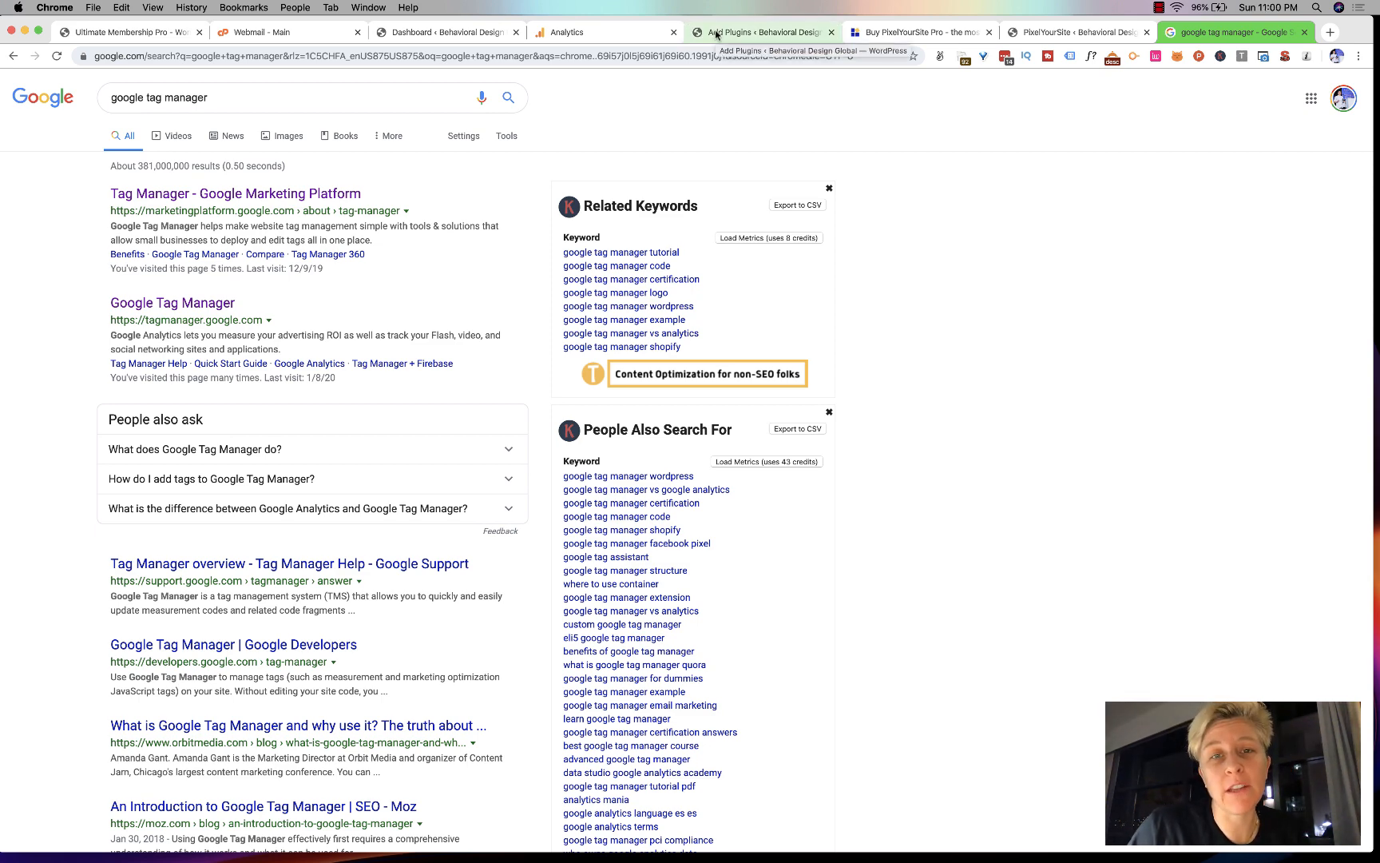
click(576, 32)
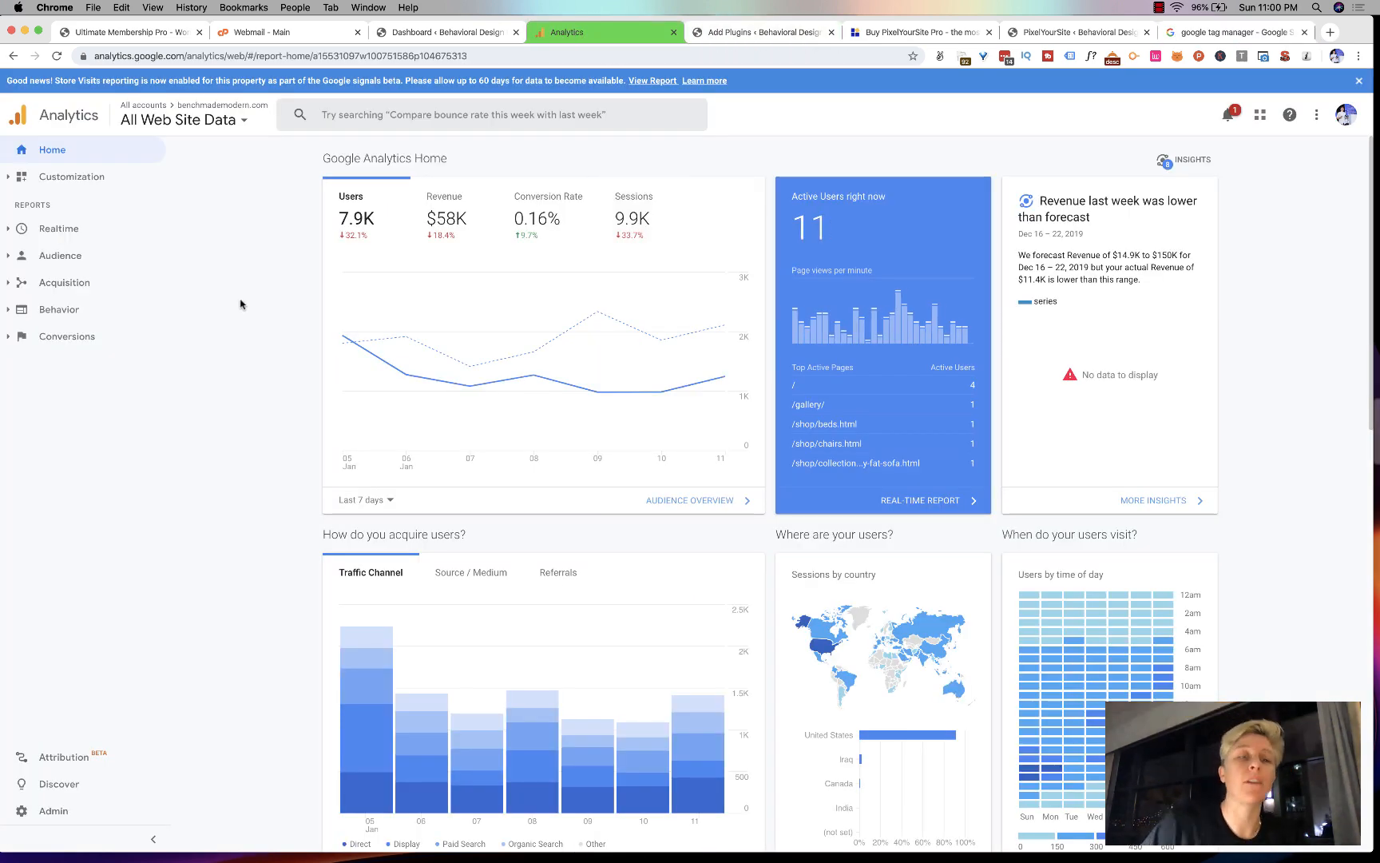
click(181, 56)
text(https://analytics.google.com)
key(Return)
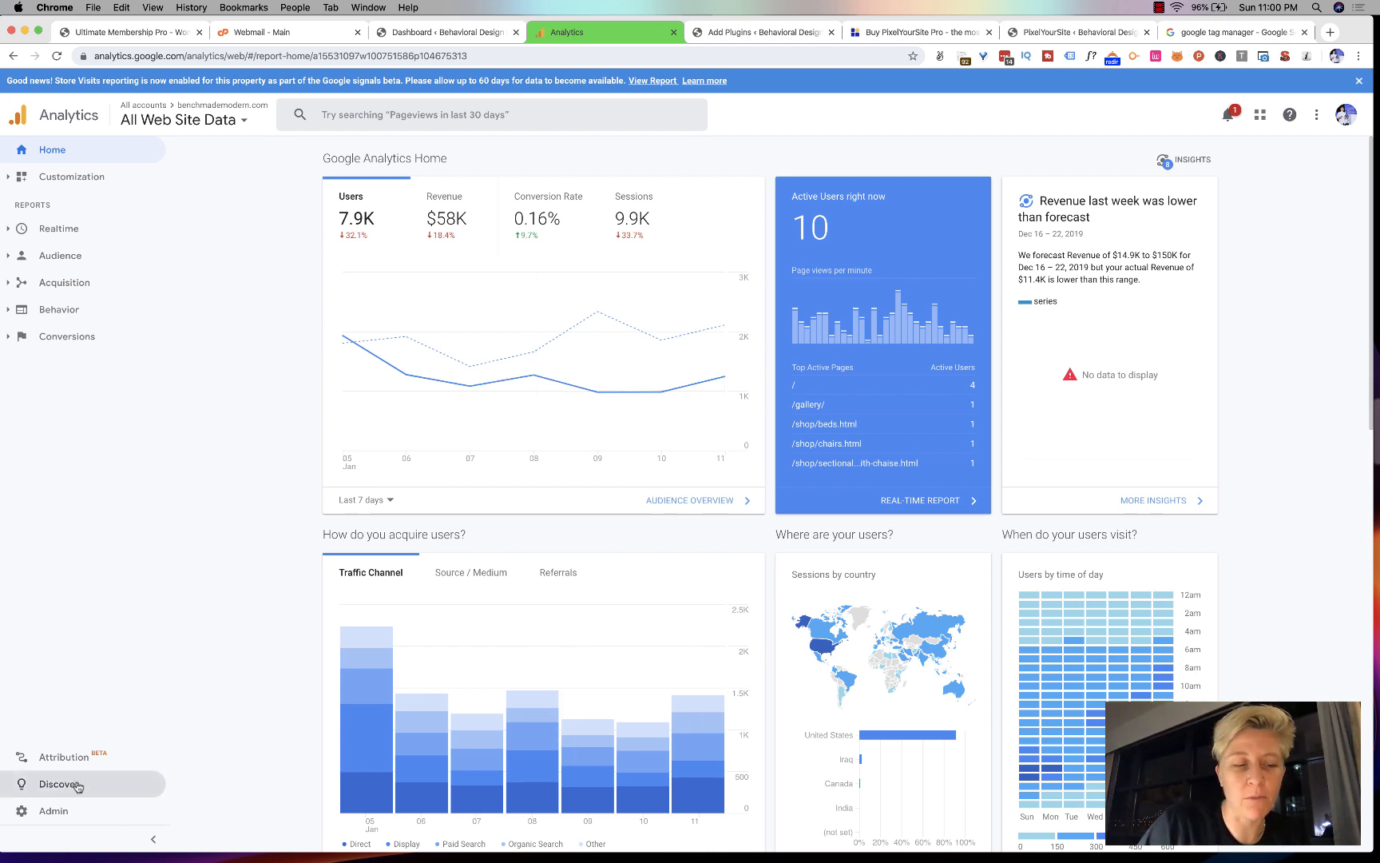
Look through the Analytics administration page, the list of existing Analytics accounts and the Google Marketing Platform home.
click(78, 809)
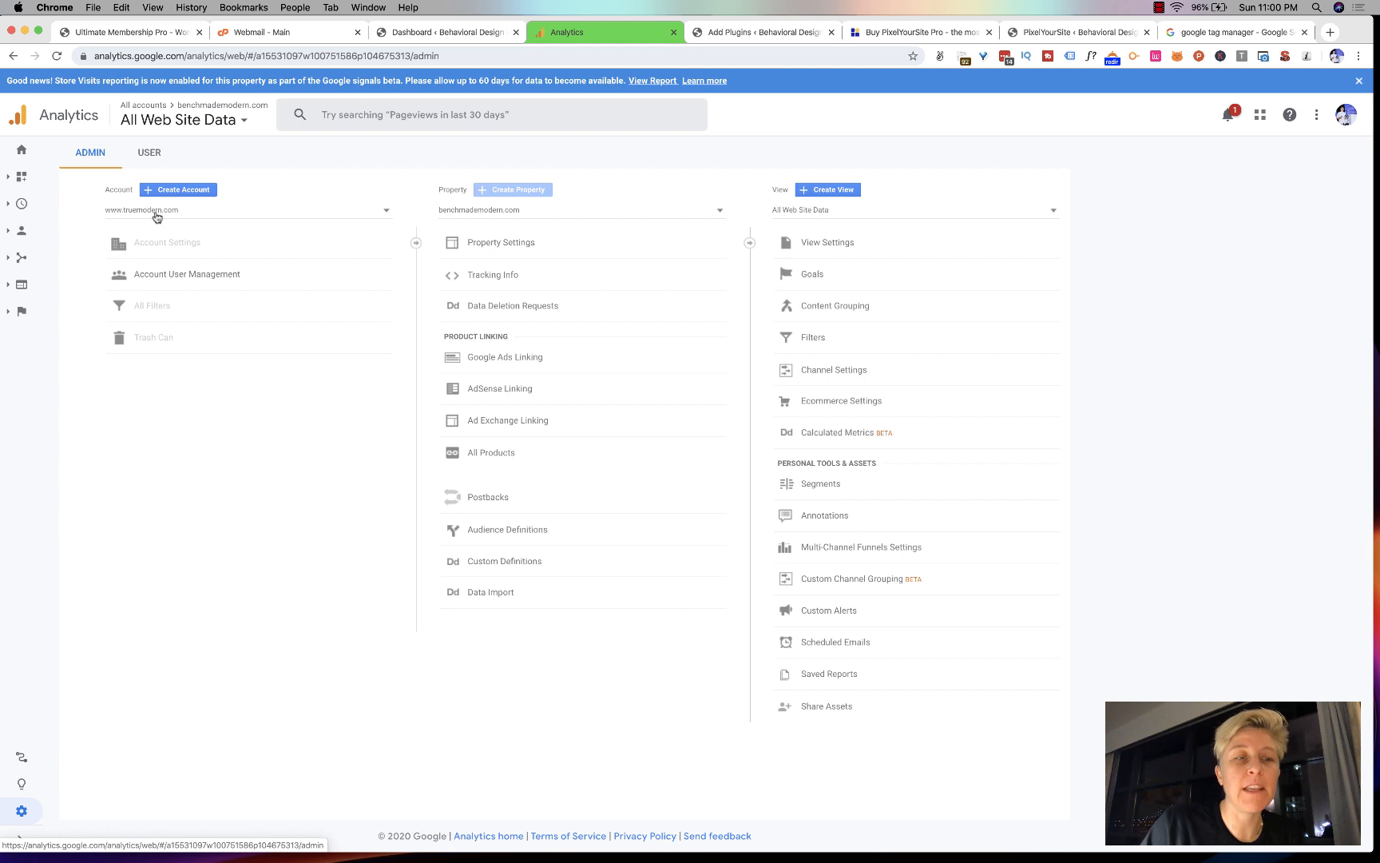
click(22, 151)
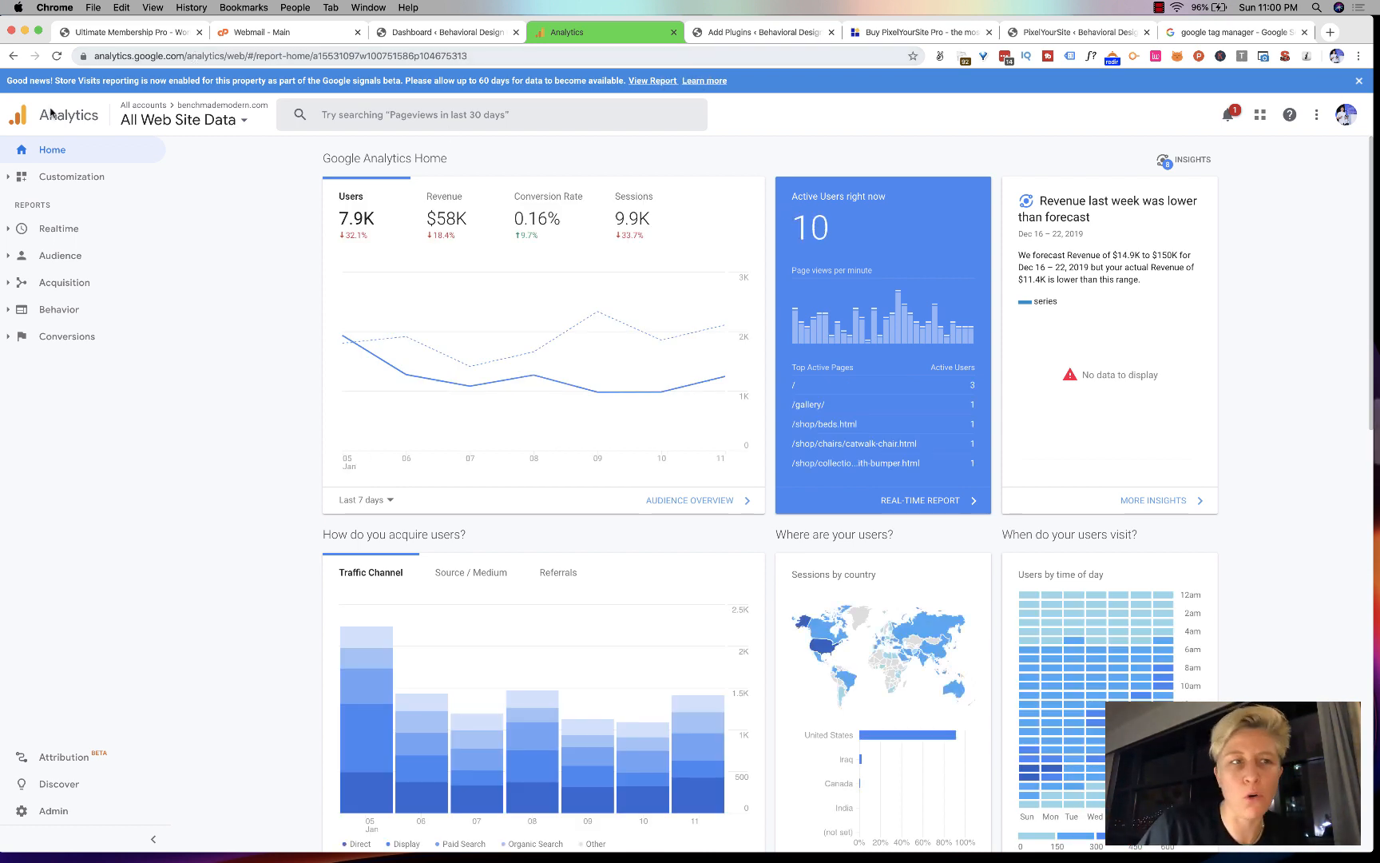
click(160, 118)
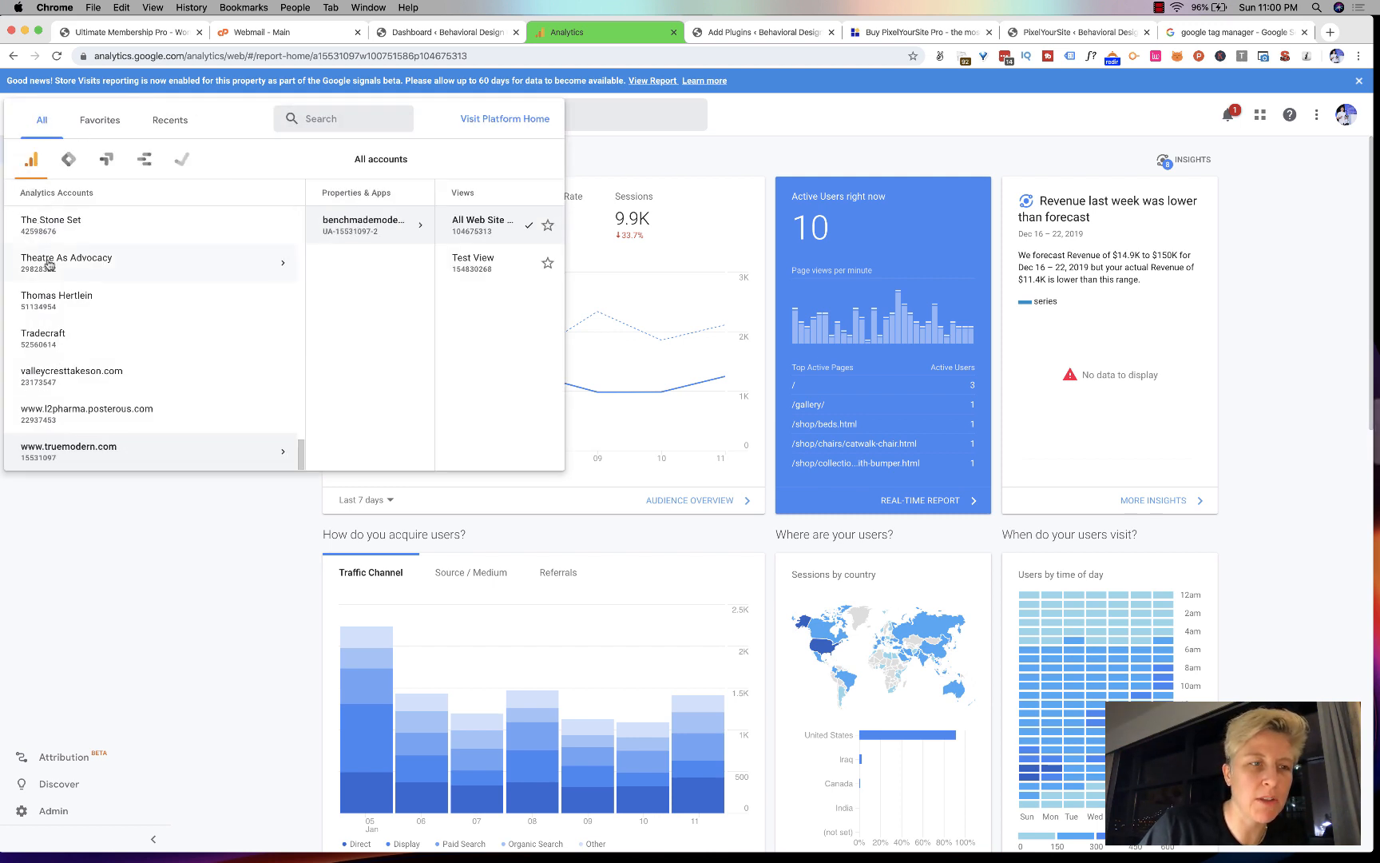
scroll(95, 306, up, 20)
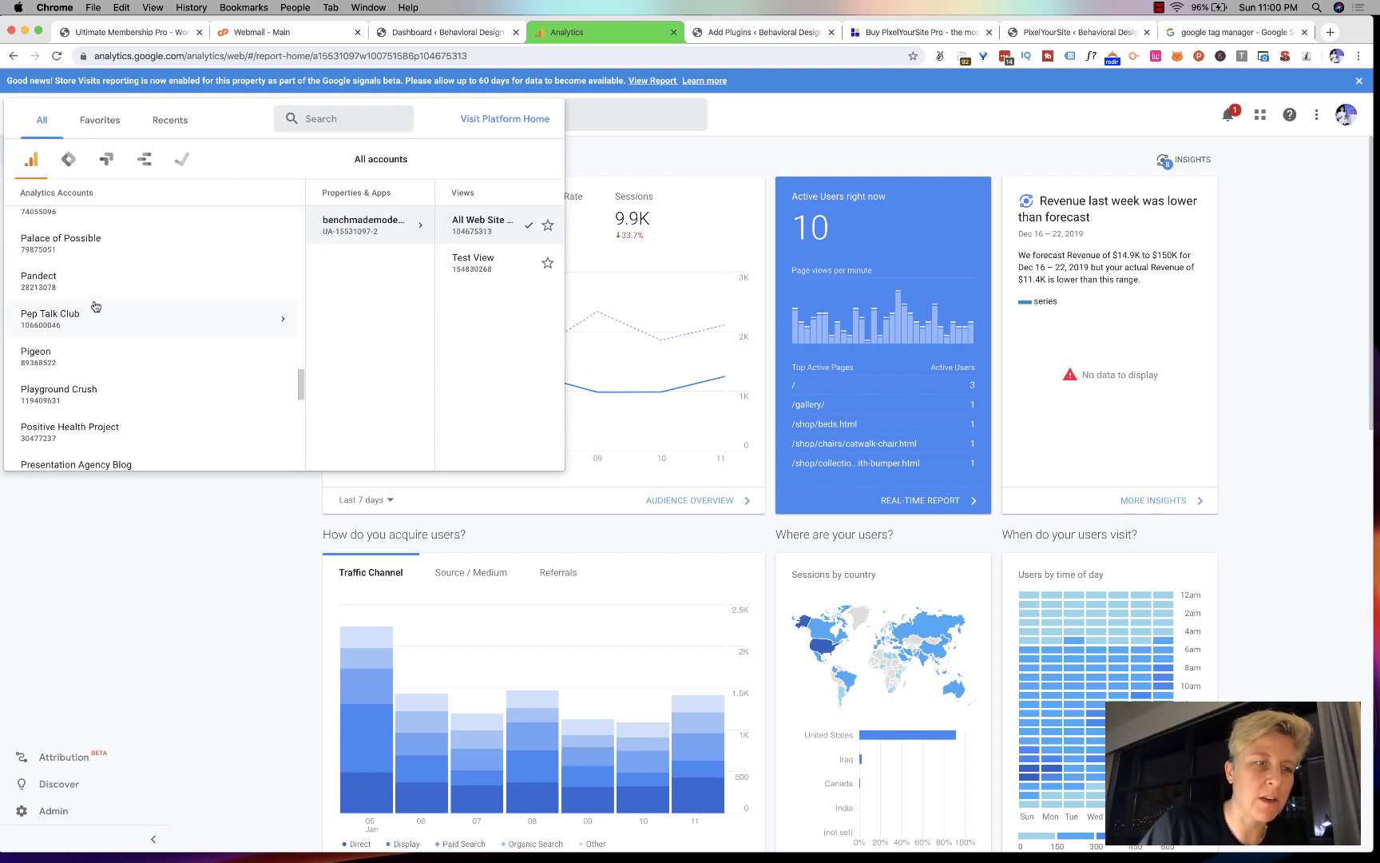
scroll(96, 306, down, 15)
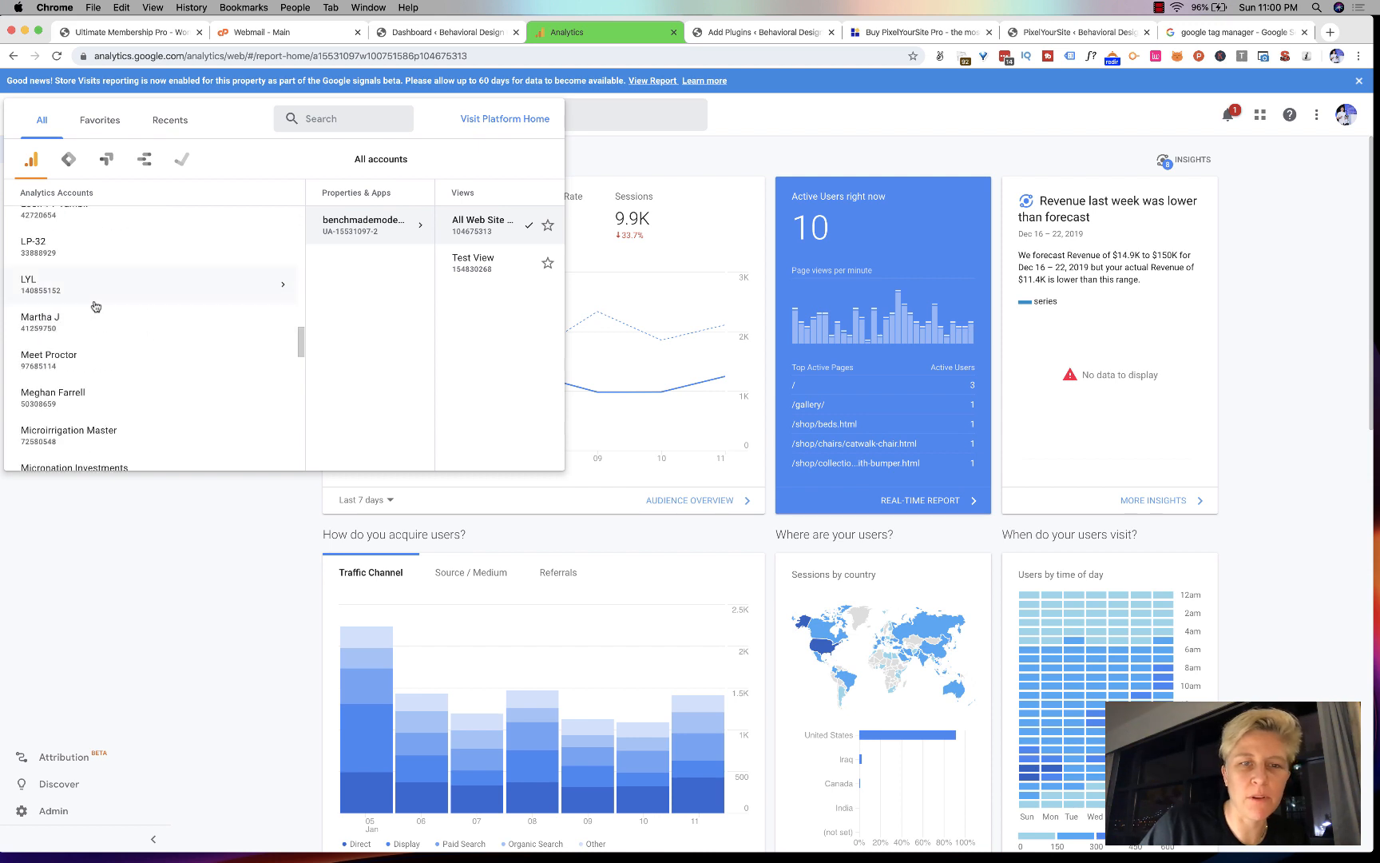
click(483, 120)
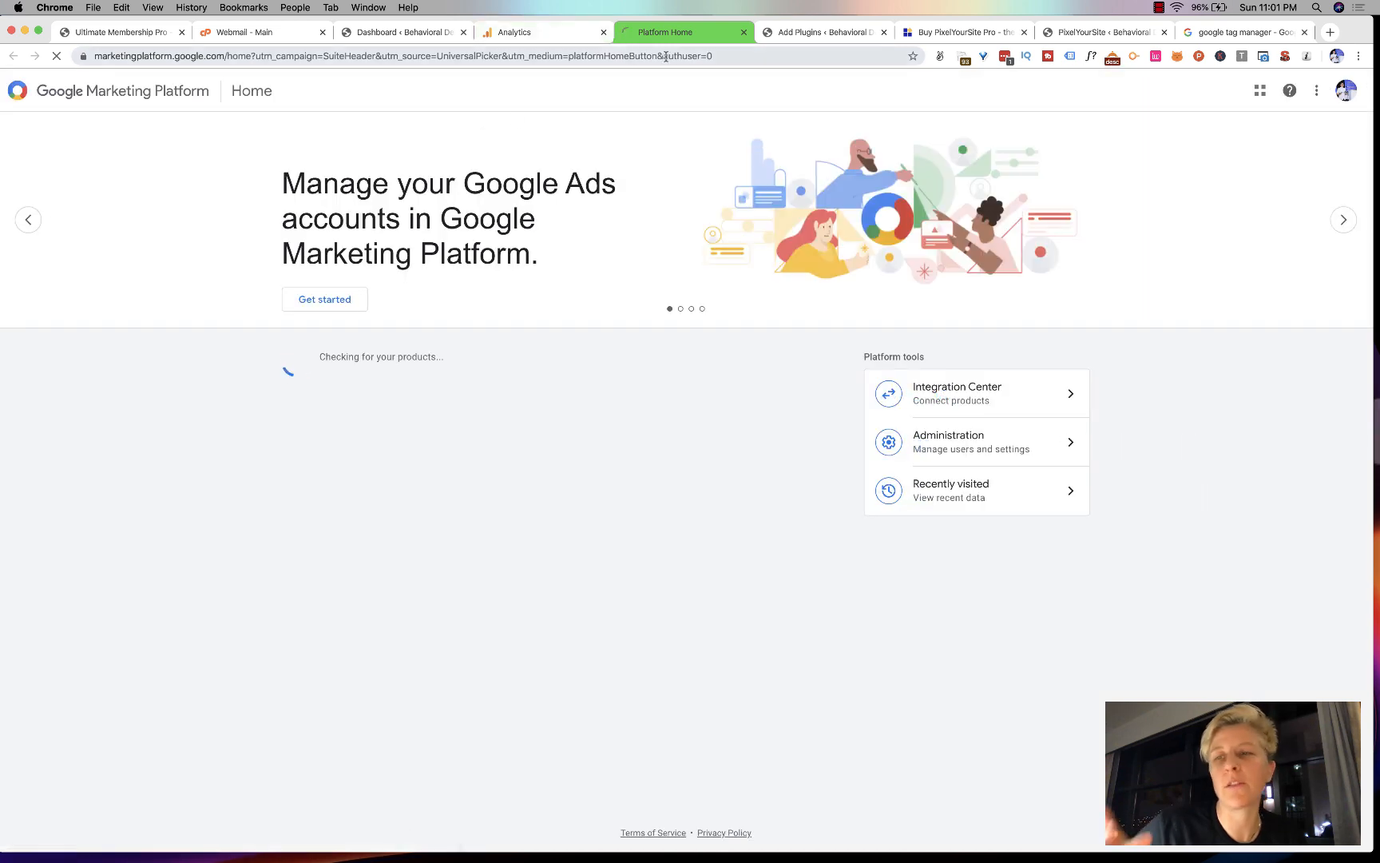
click(547, 36)
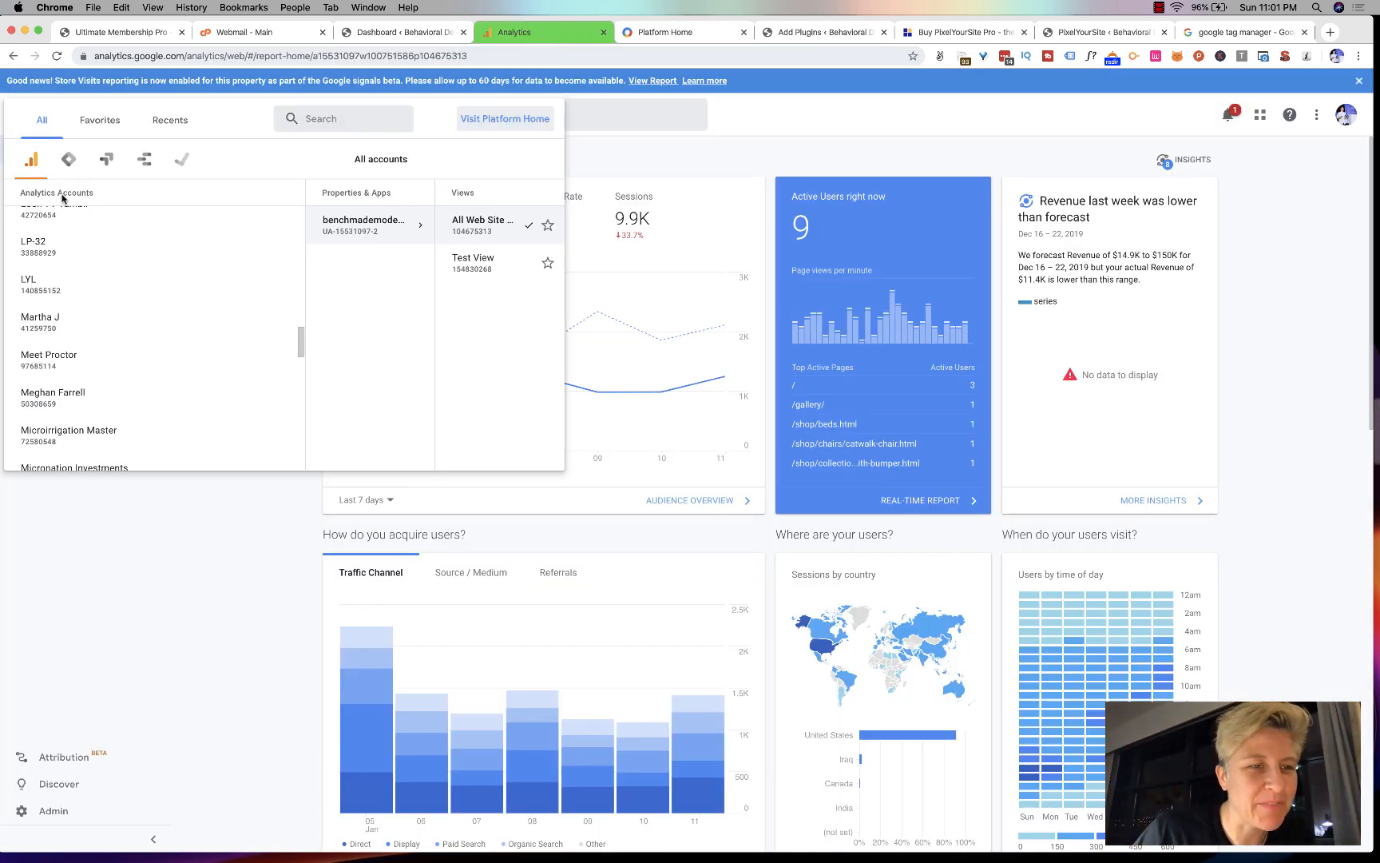
scroll(52, 214, down, 10)
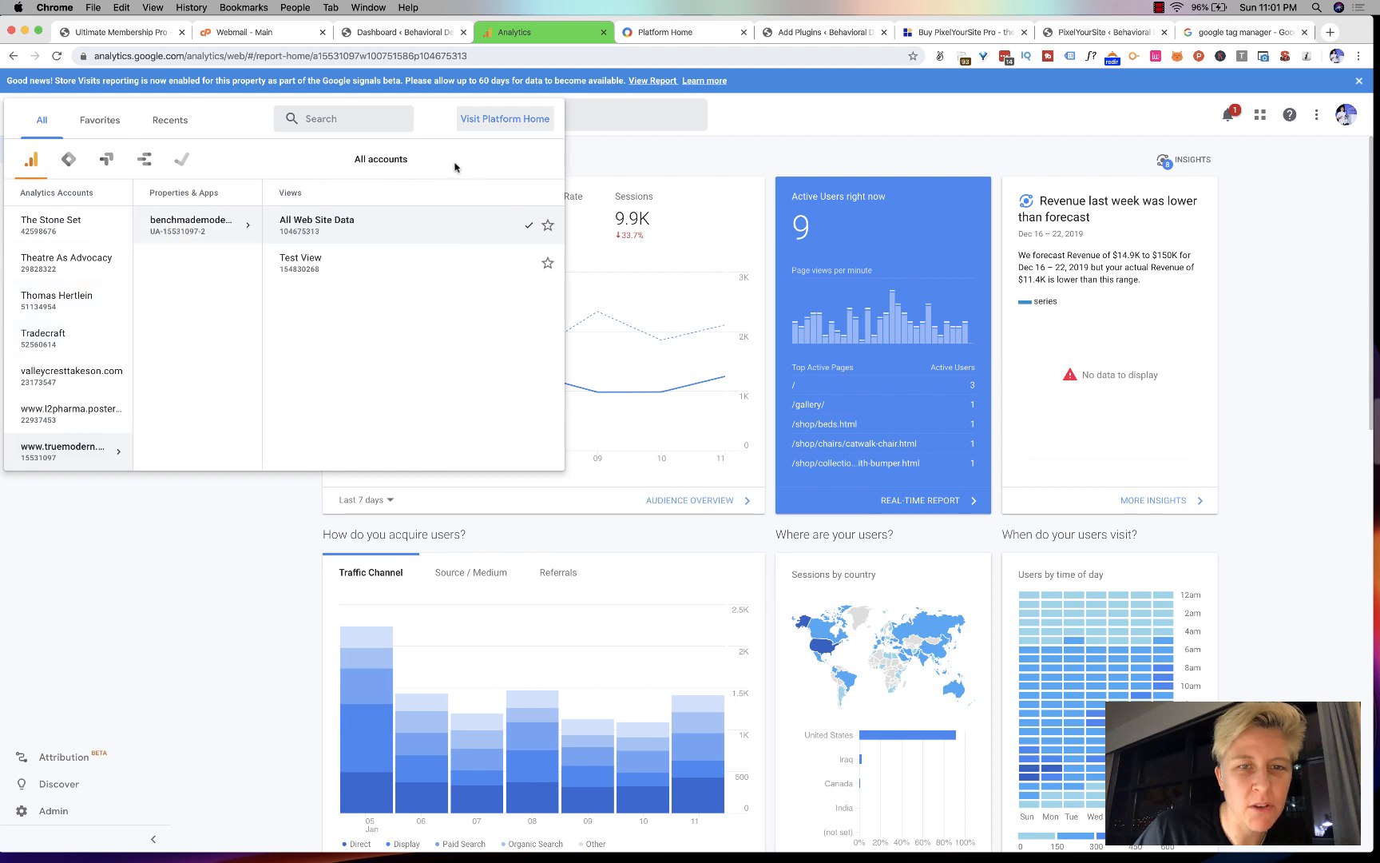
scroll(48, 222, up, 10)
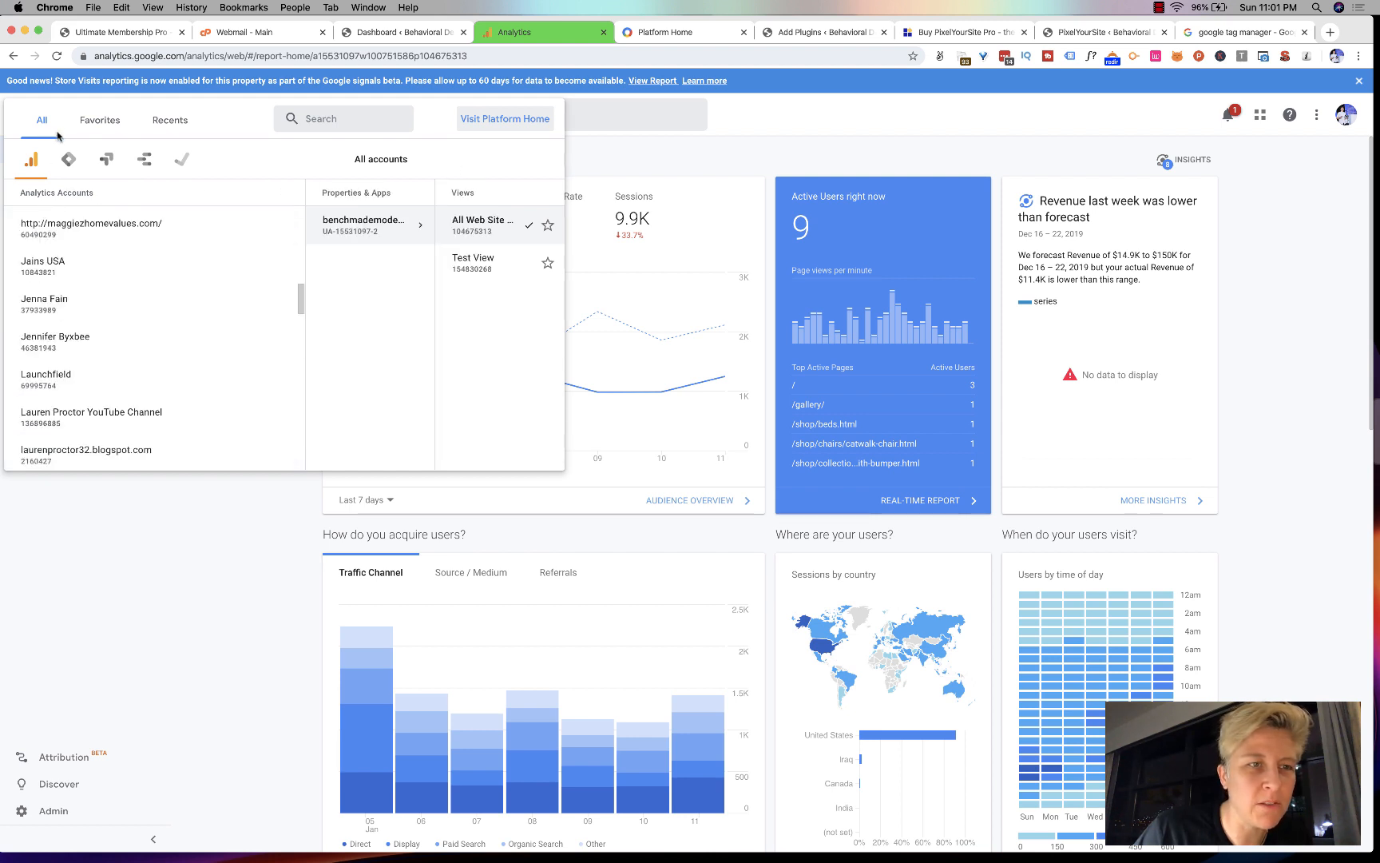
click(113, 693)
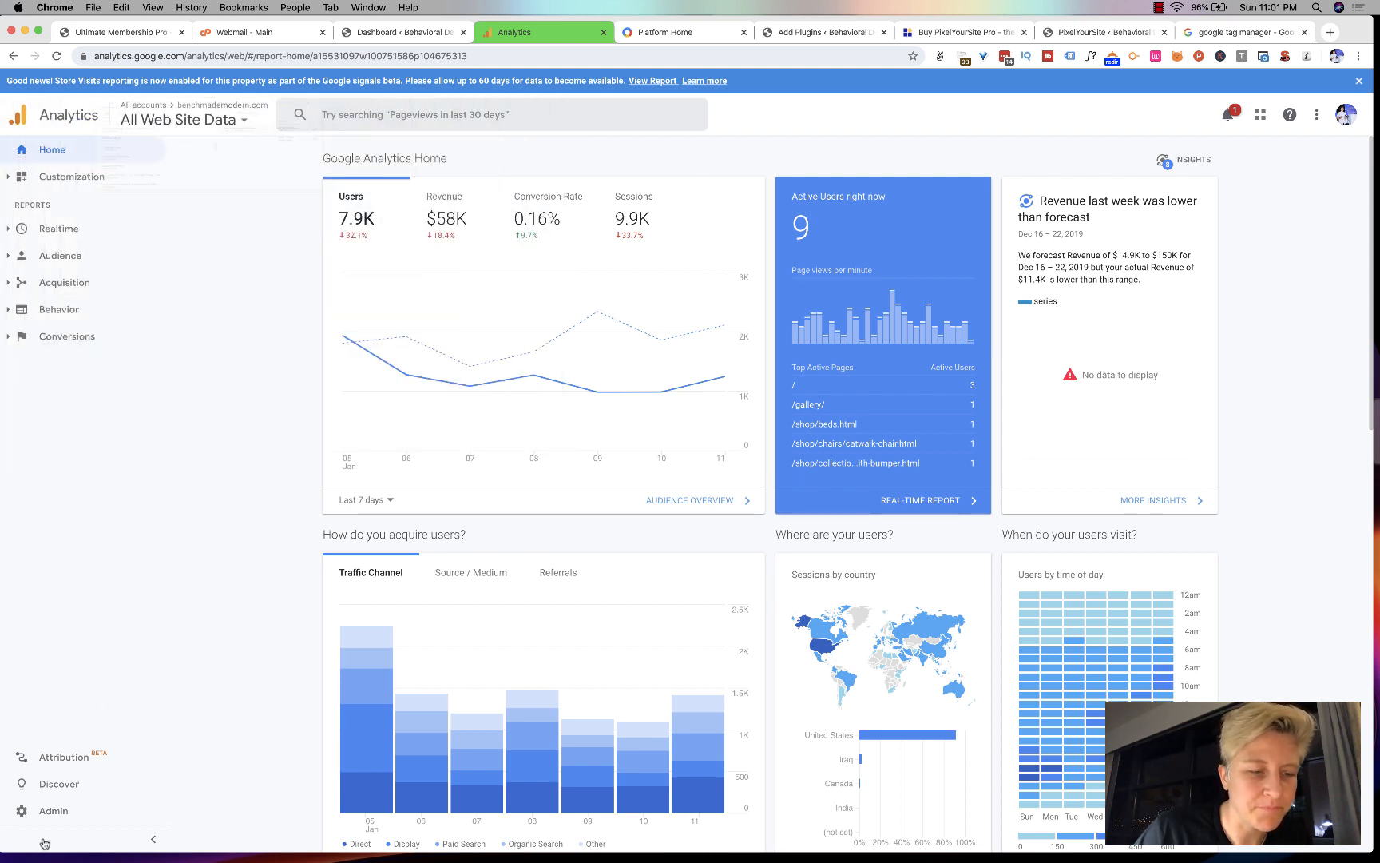
Start creating a new Analytics account named Behavior Design Global, keeping all the recommended data sharing settings enabled.
click(50, 817)
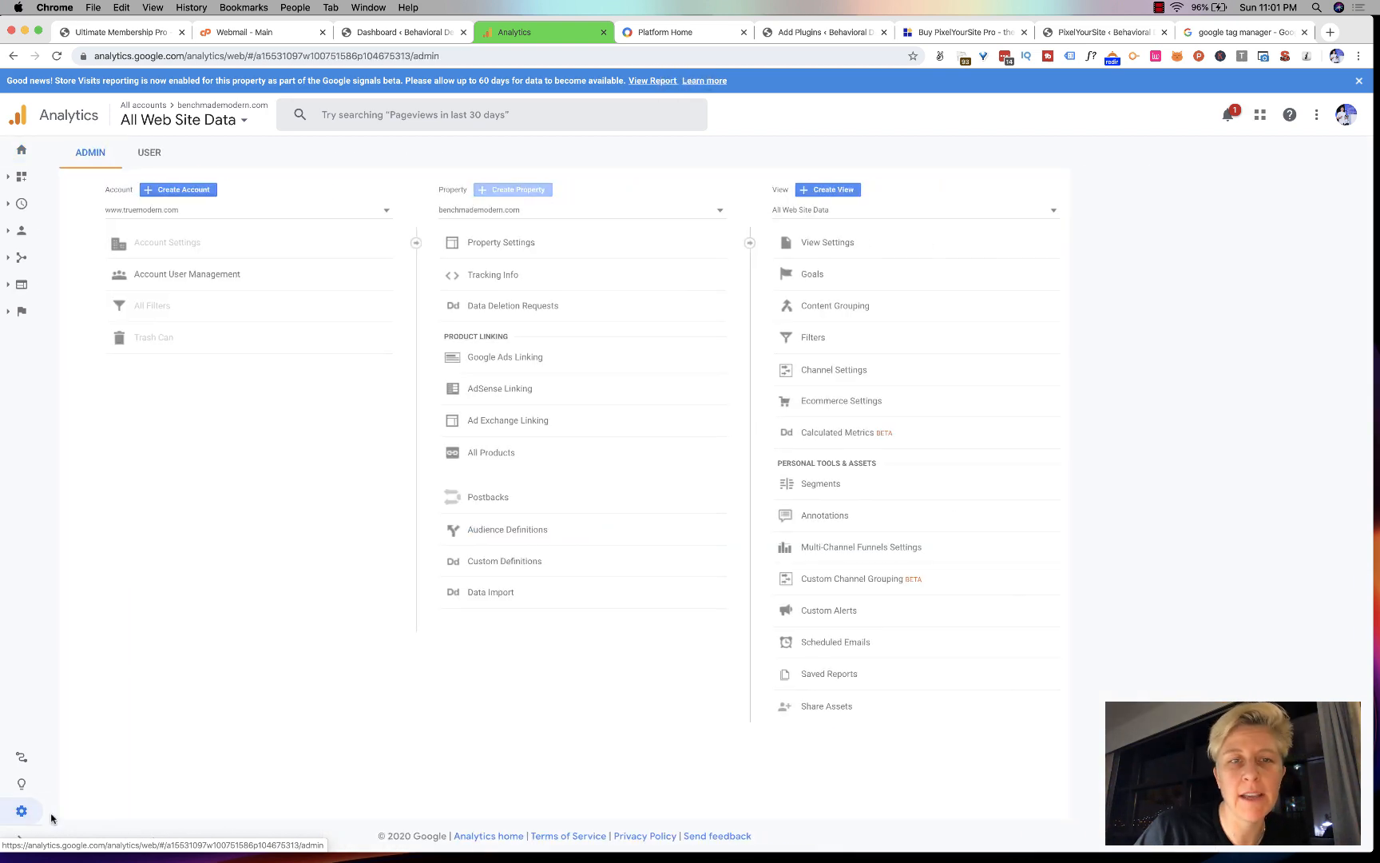
click(167, 191)
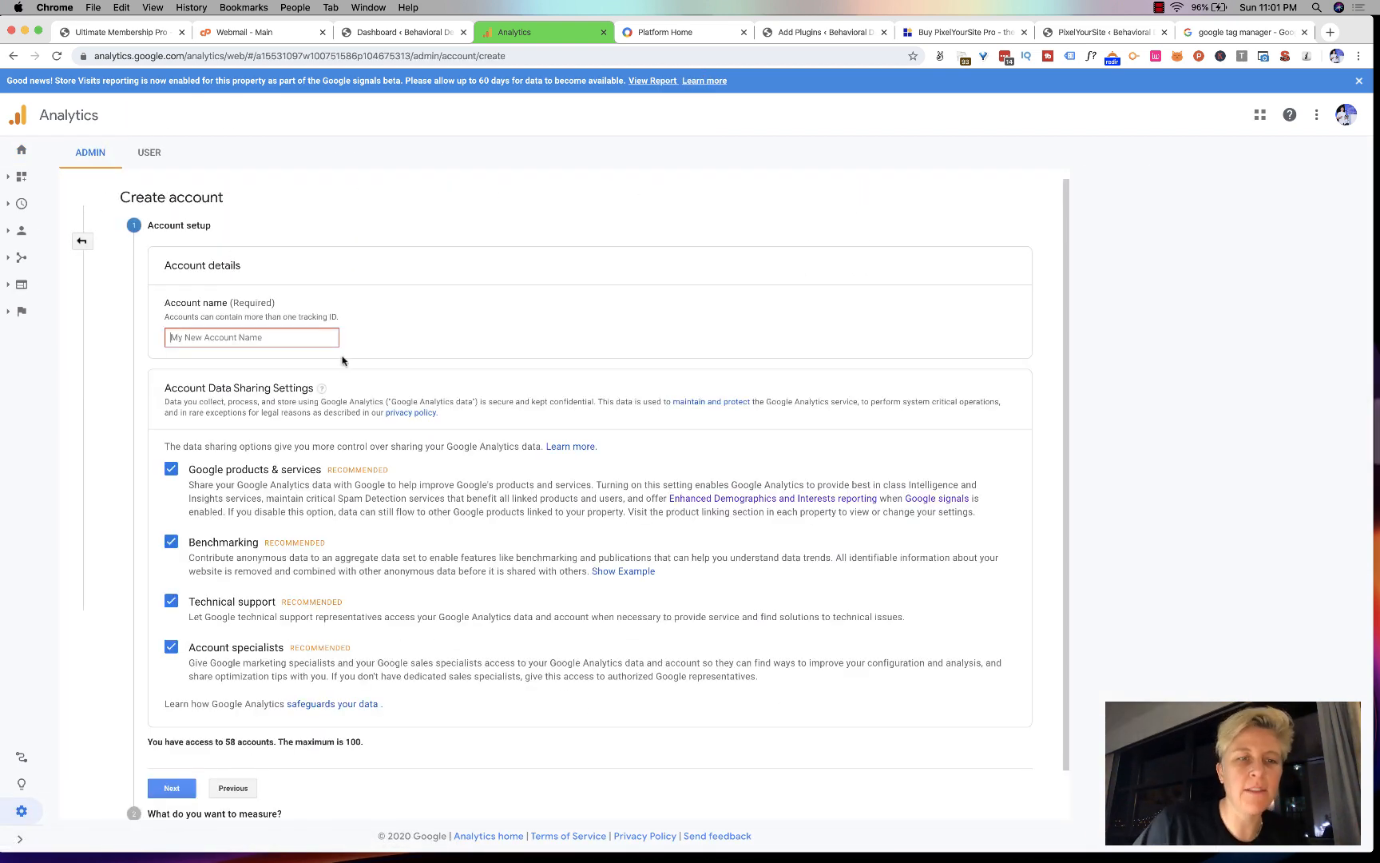
text(Behavior )
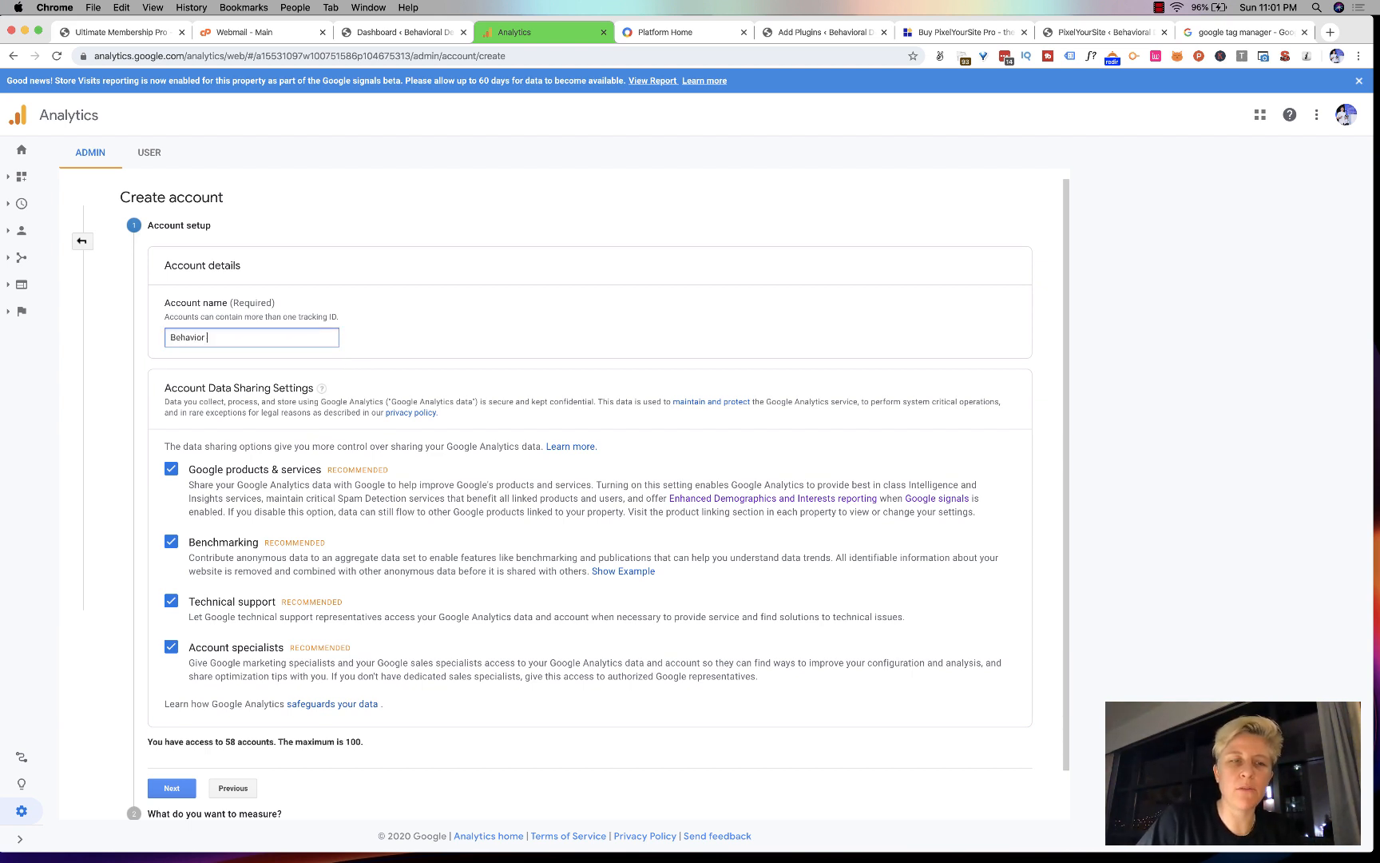
text(Design Global)
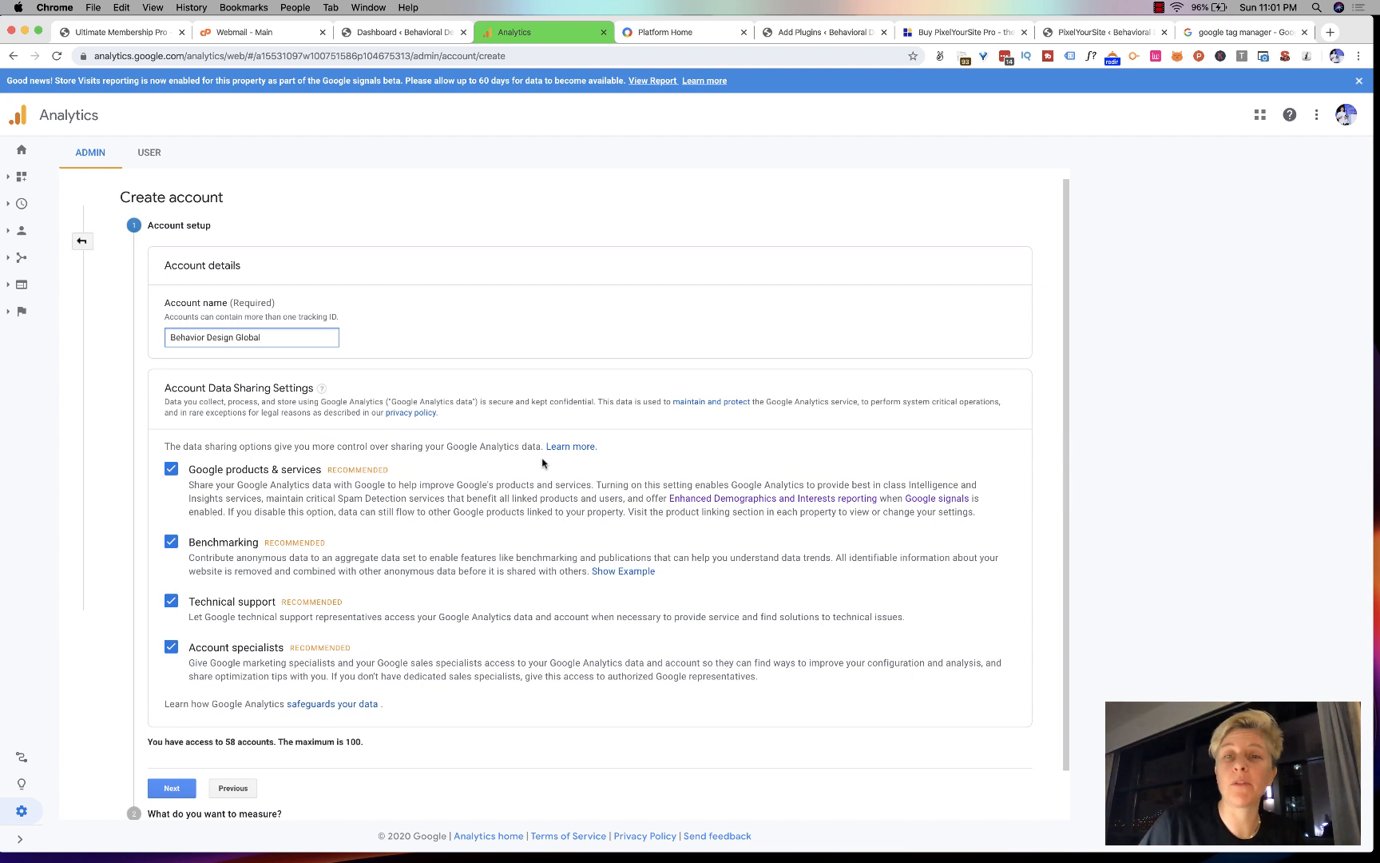
scroll(543, 463, down, 2)
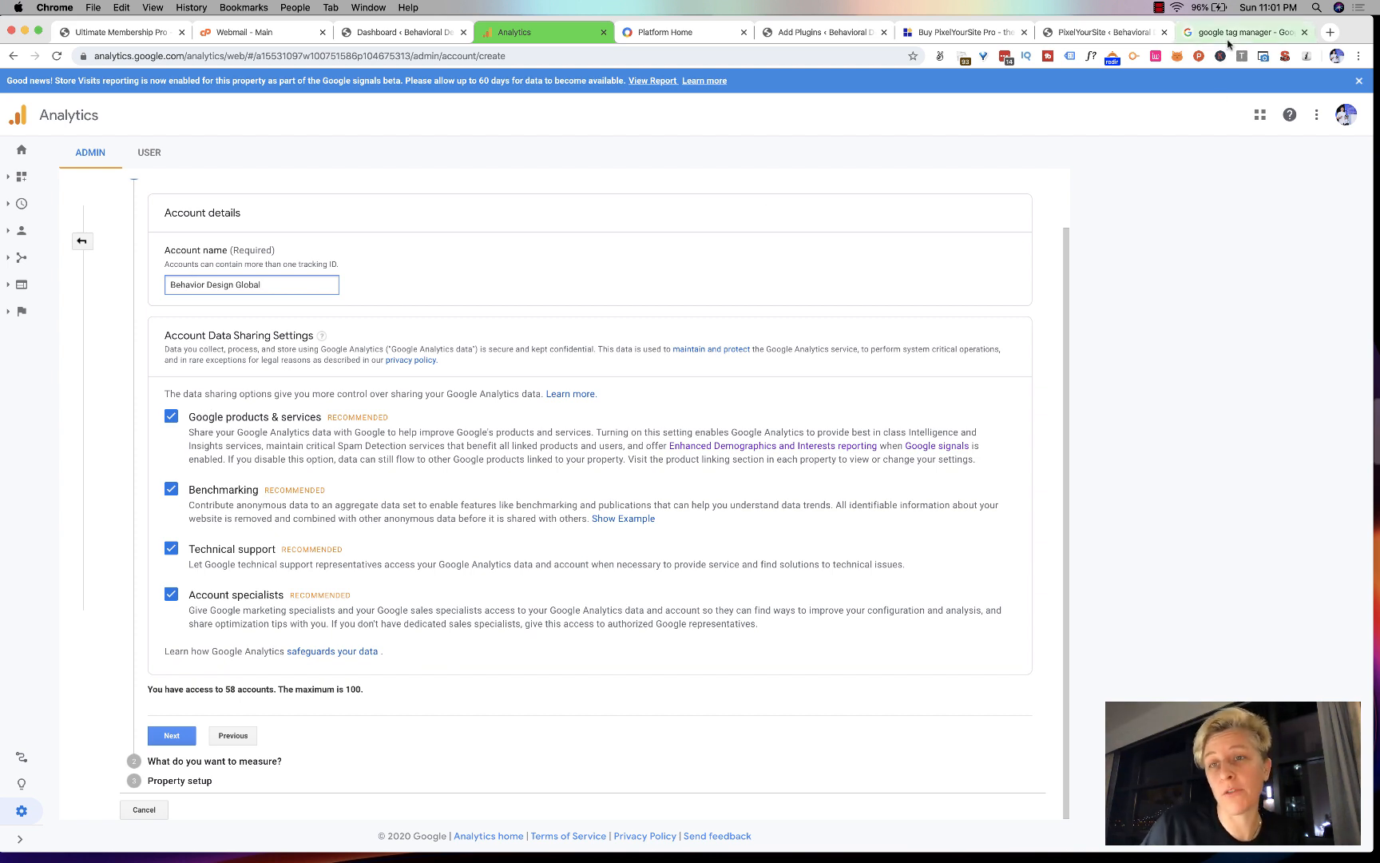
drag(228, 417, 296, 445)
click(298, 449)
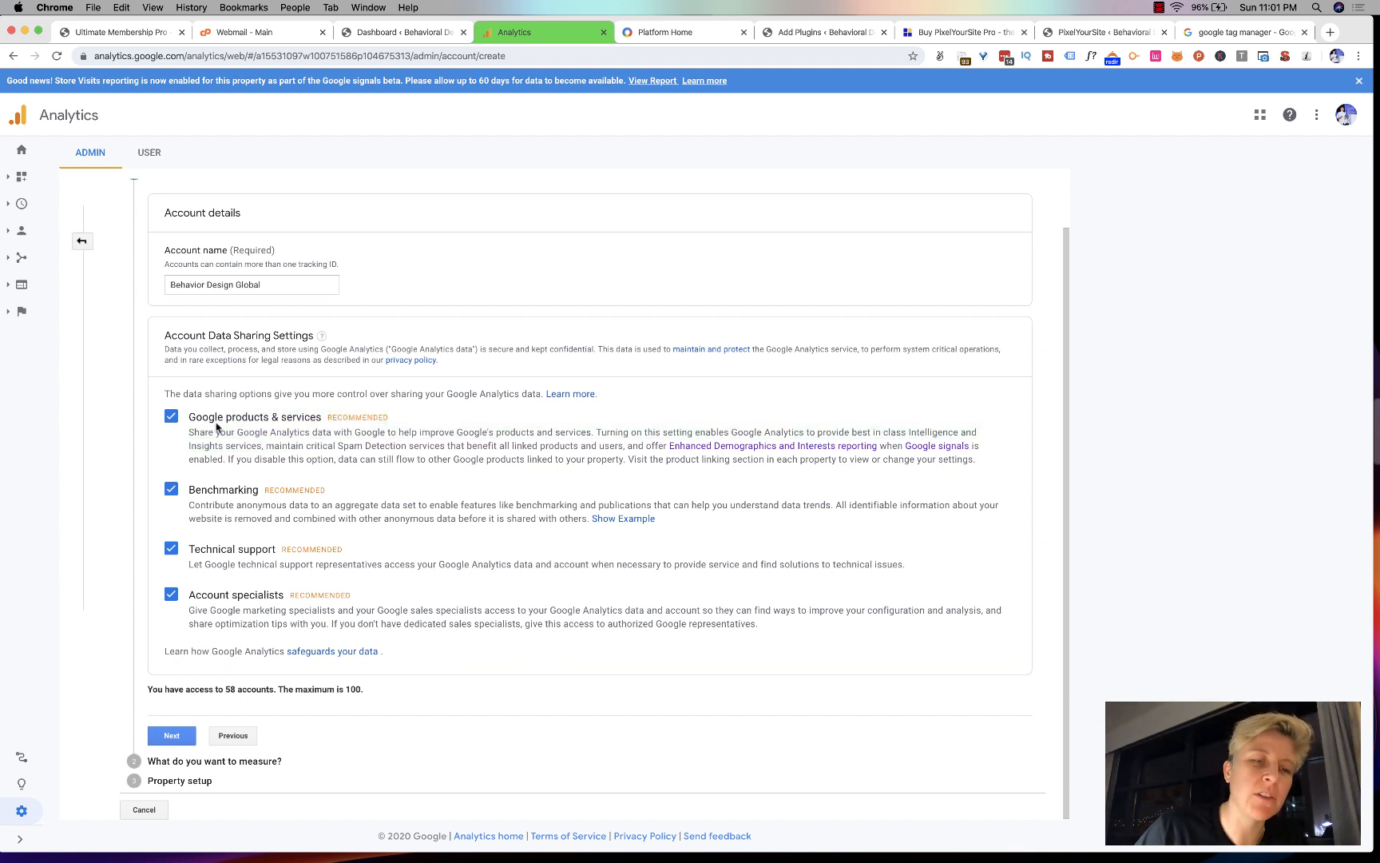
click(180, 739)
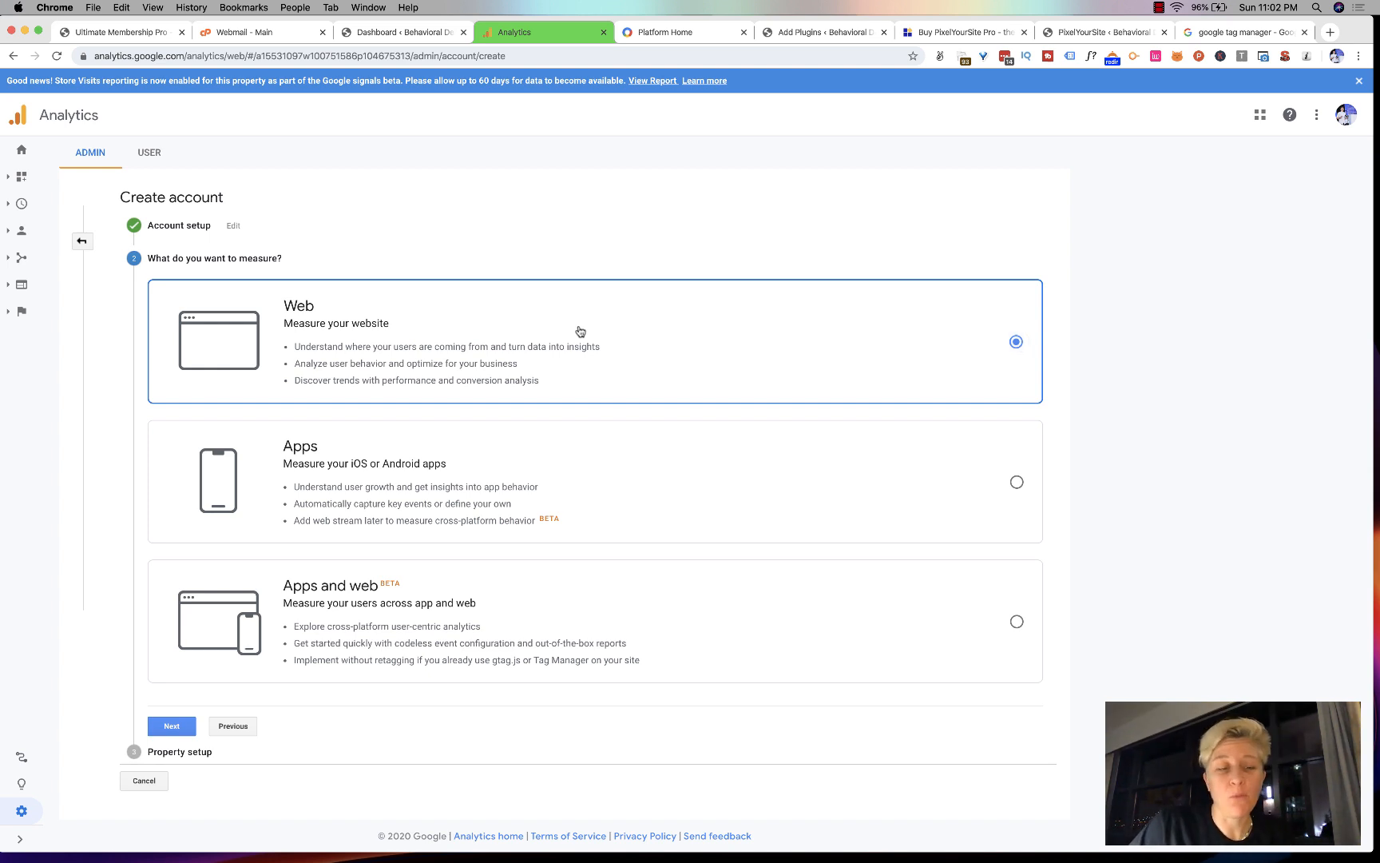
click(168, 727)
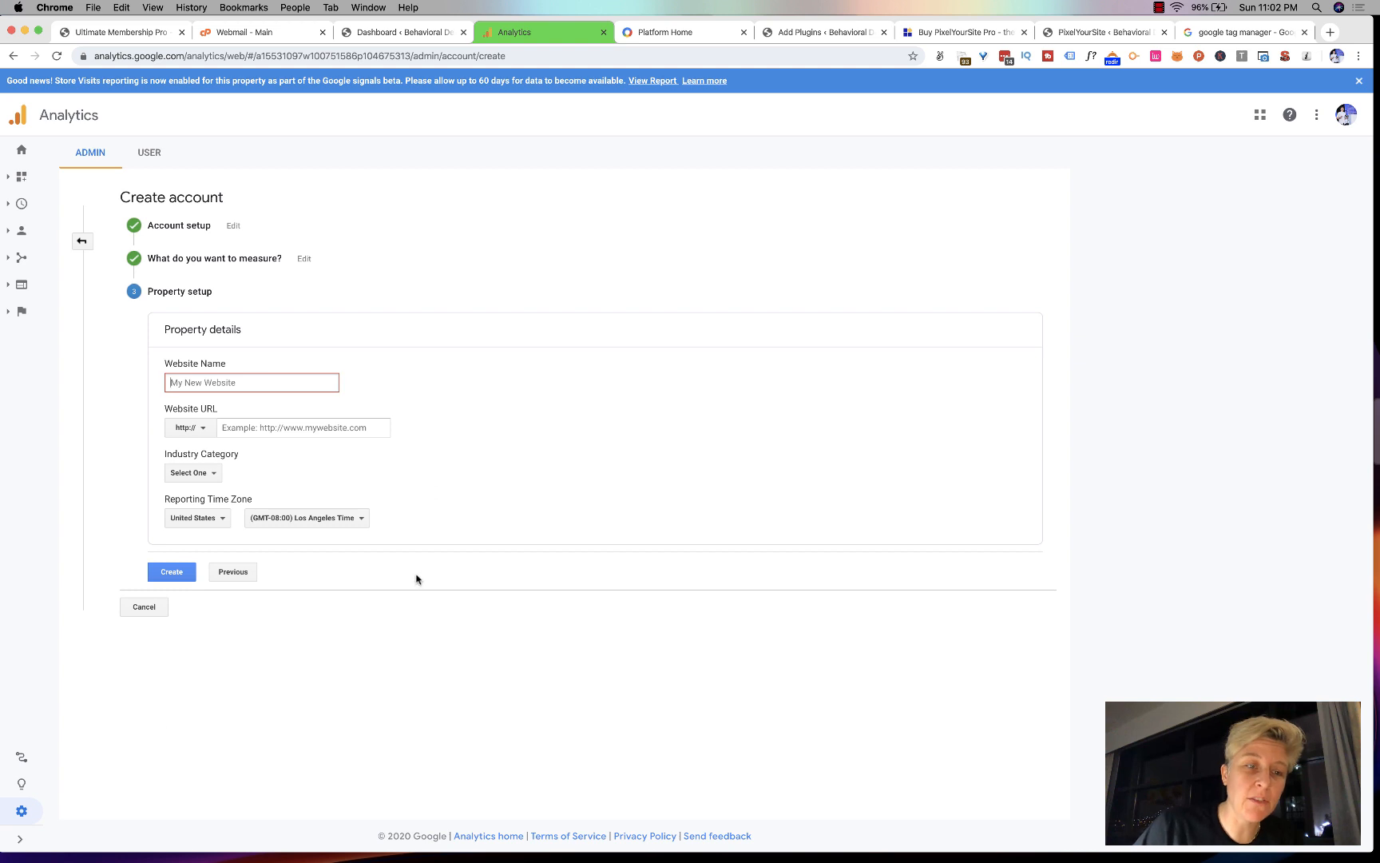
text(Behv)
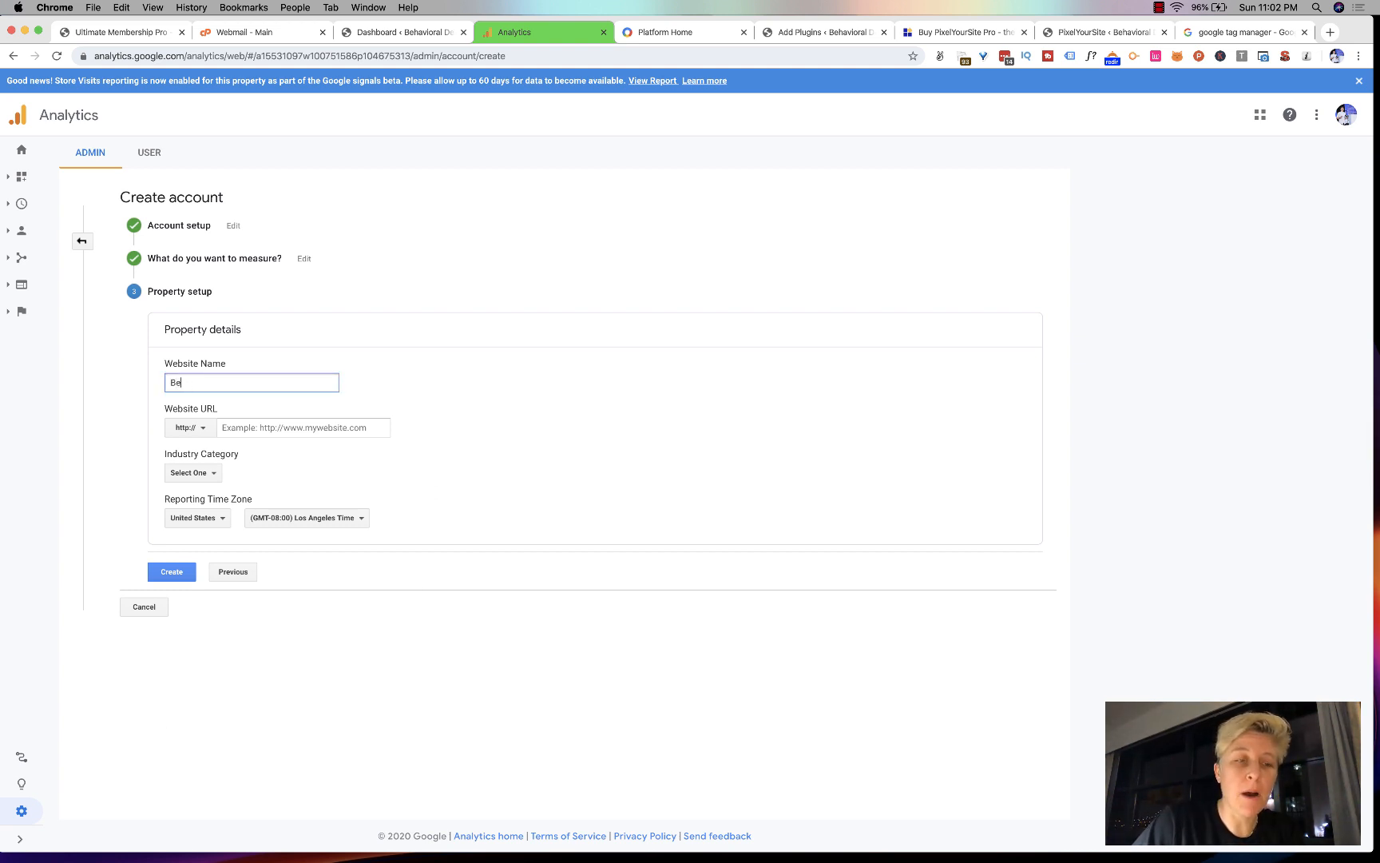
key(BackSpace)
key(BackSpace)
text(Behavior Design Global)
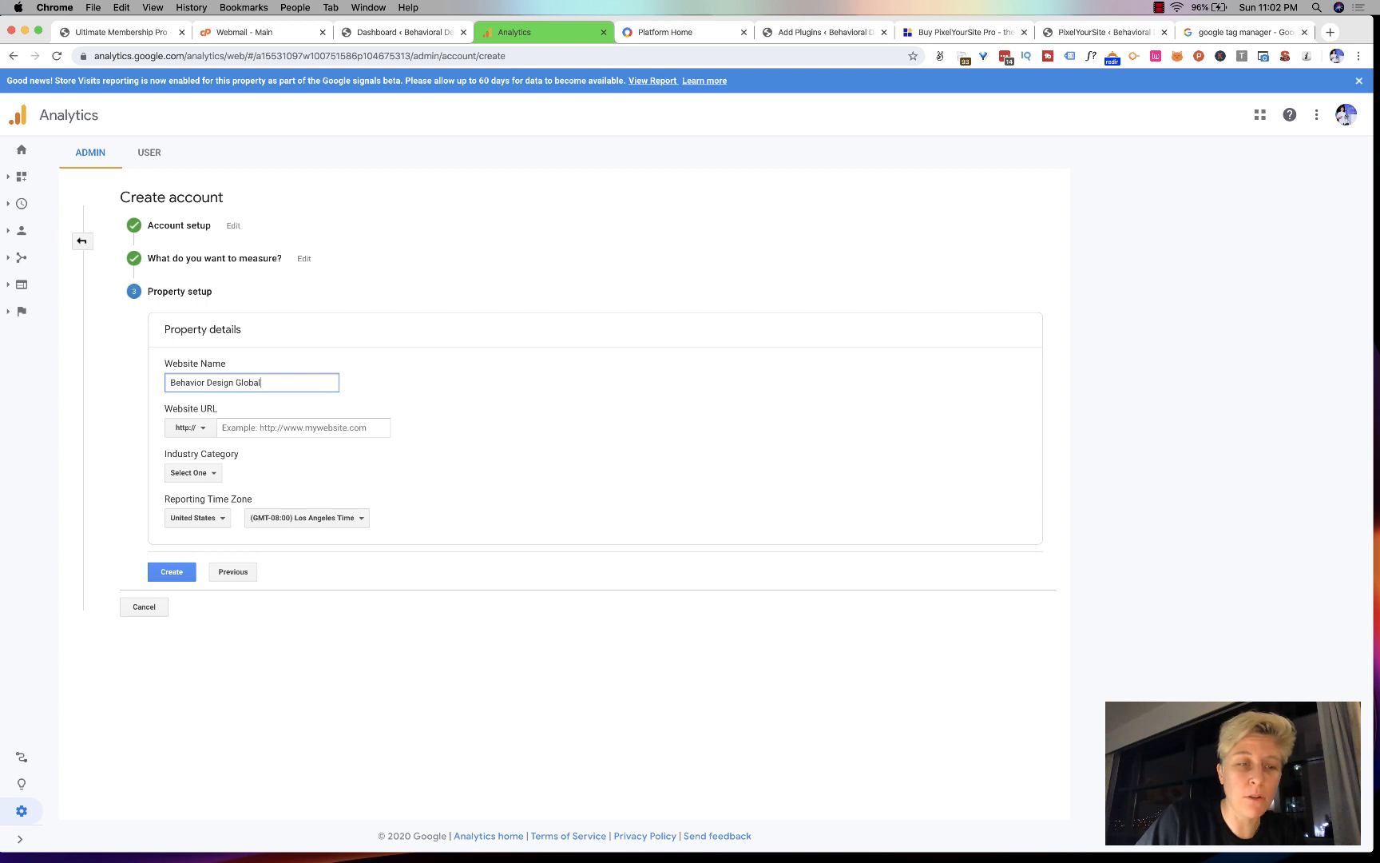
key(Tab)
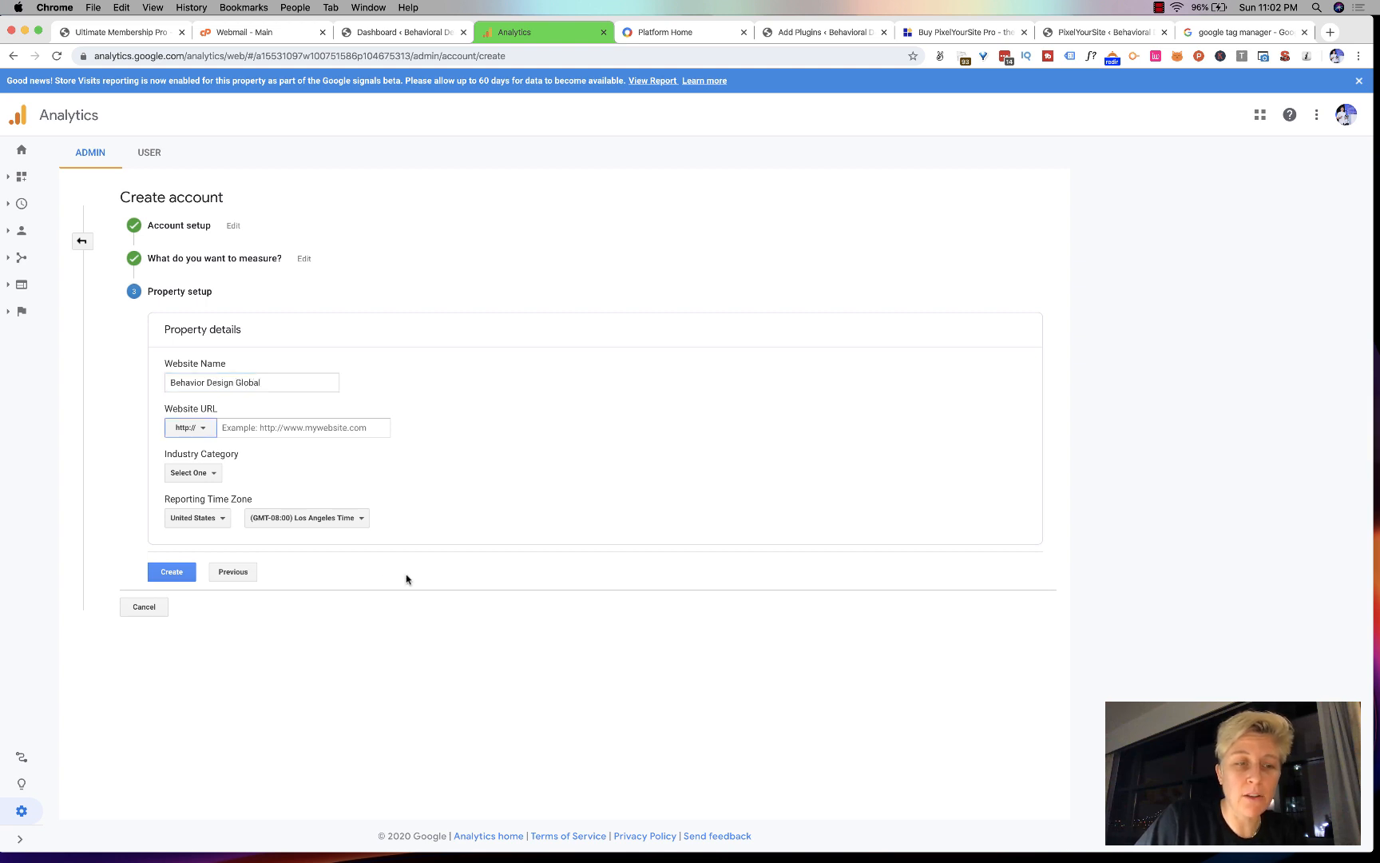
click(195, 434)
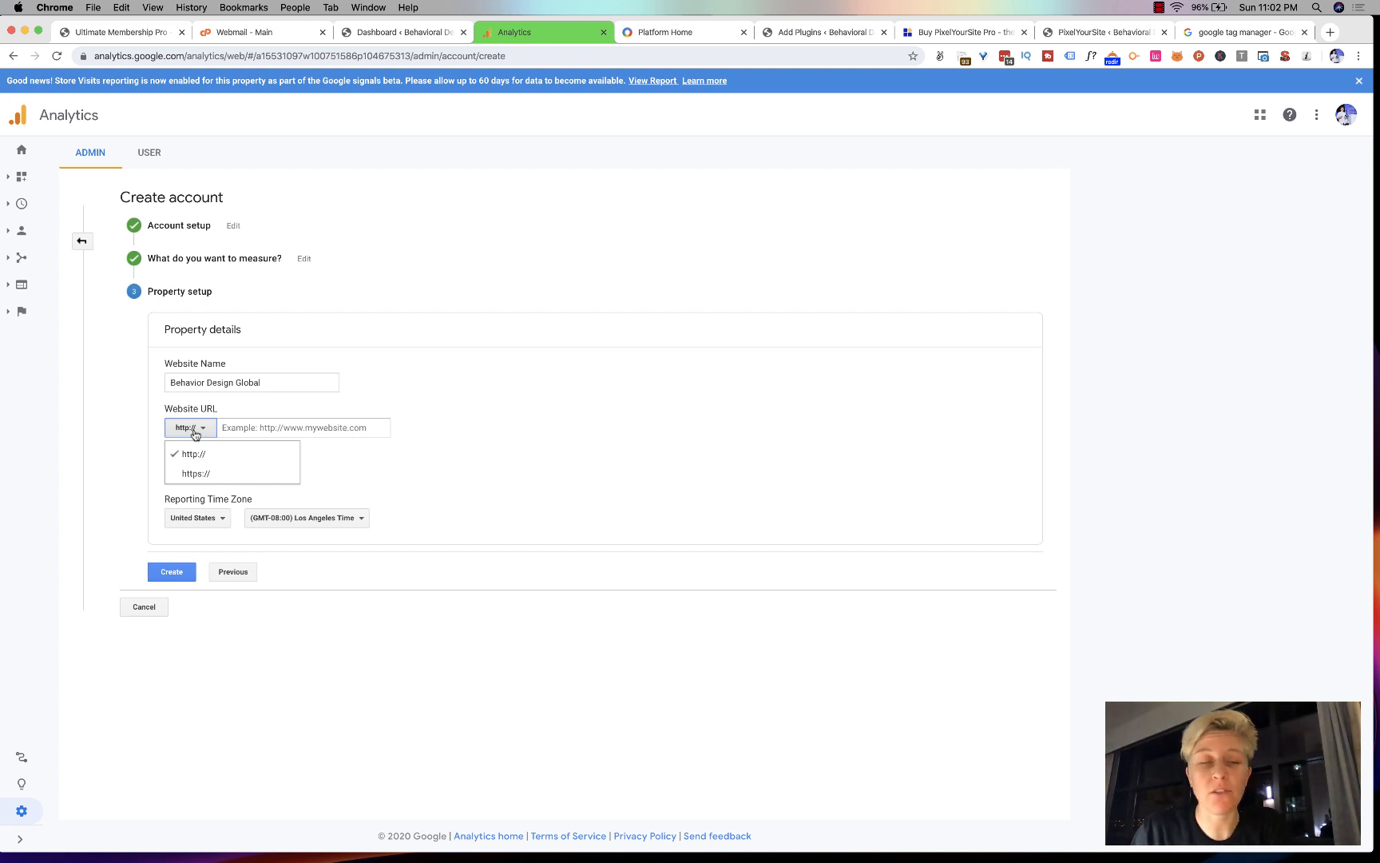
click(187, 473)
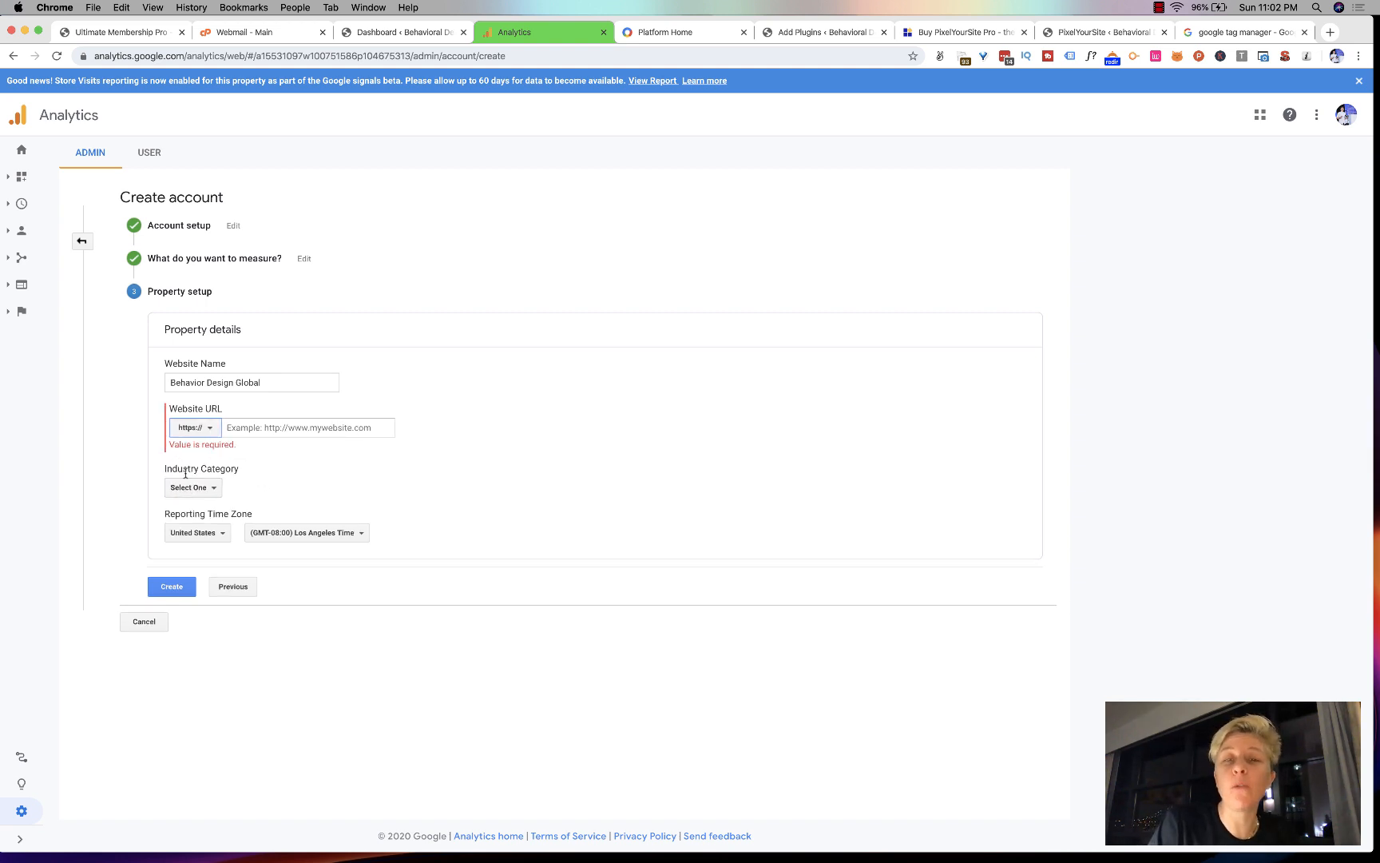
click(1086, 36)
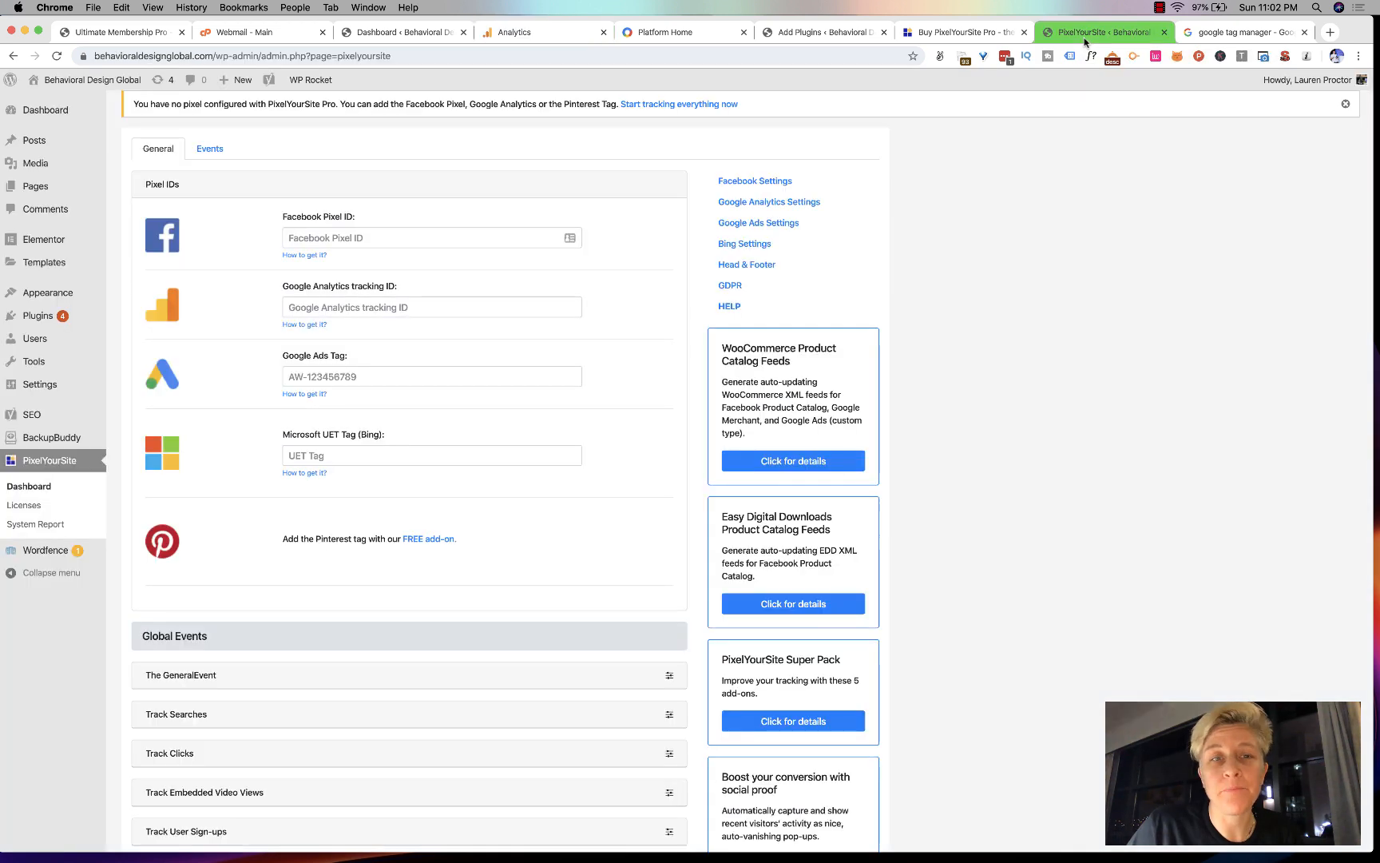
key(super+t)
text(beh)
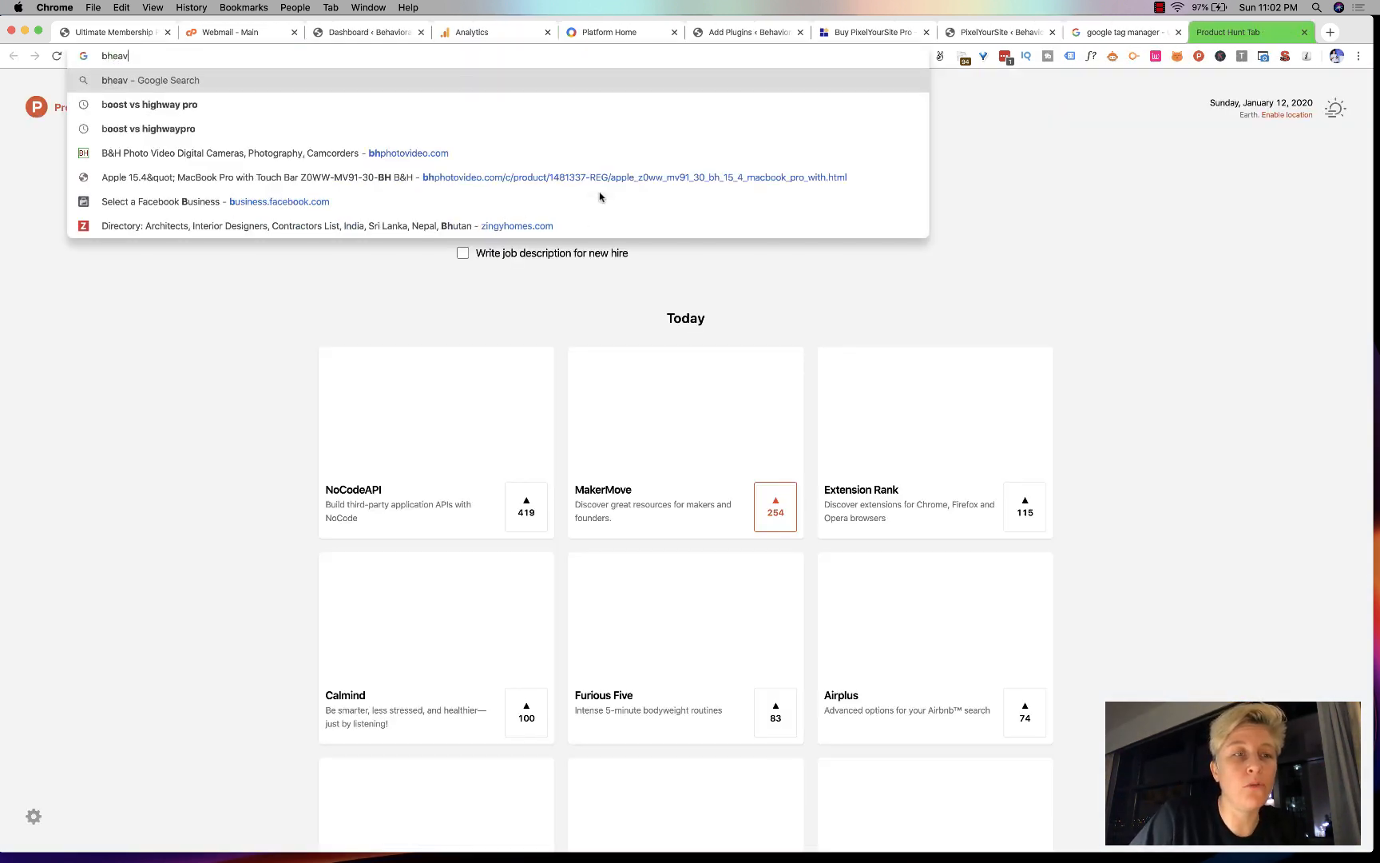
key(Return)
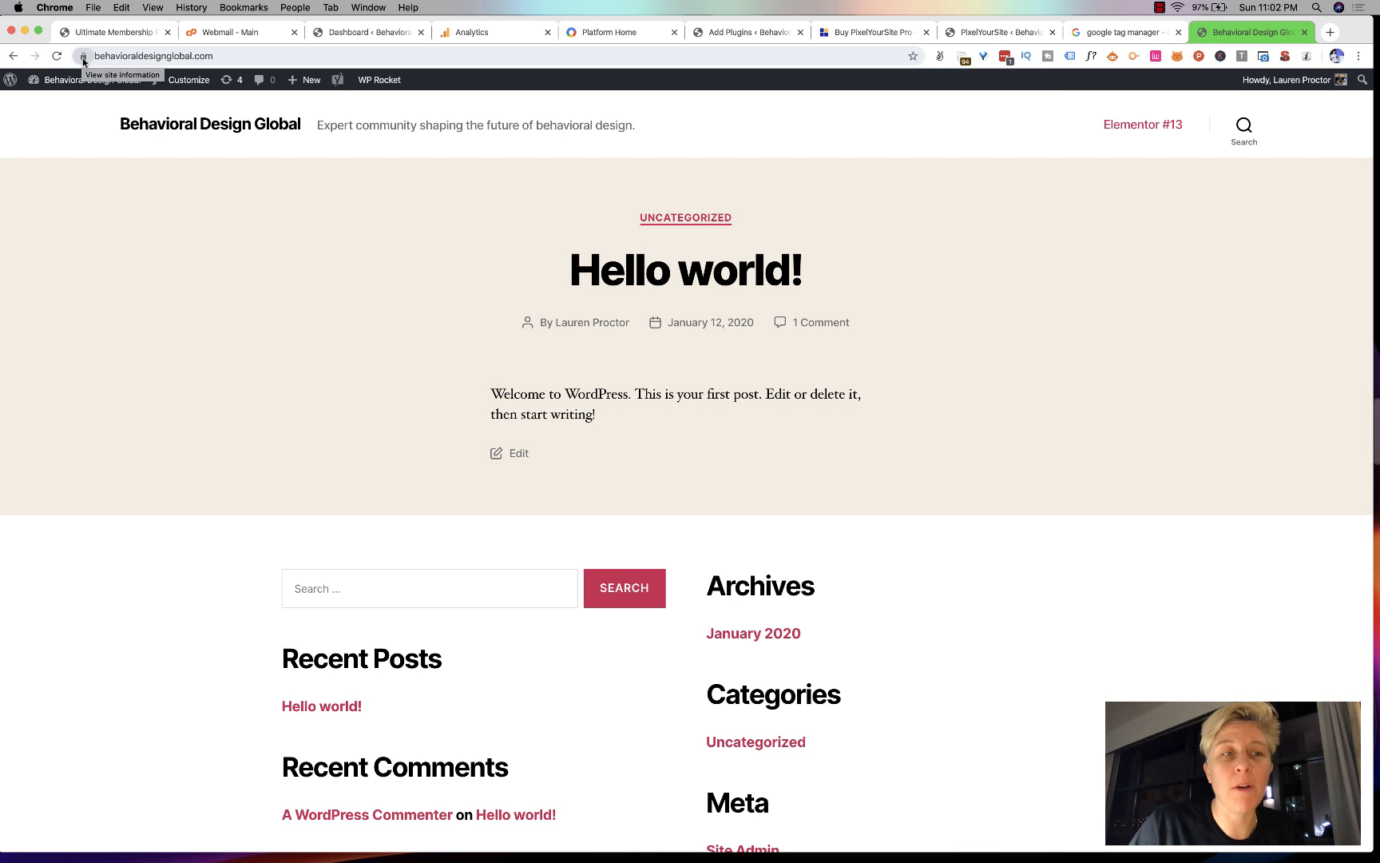
click(83, 57)
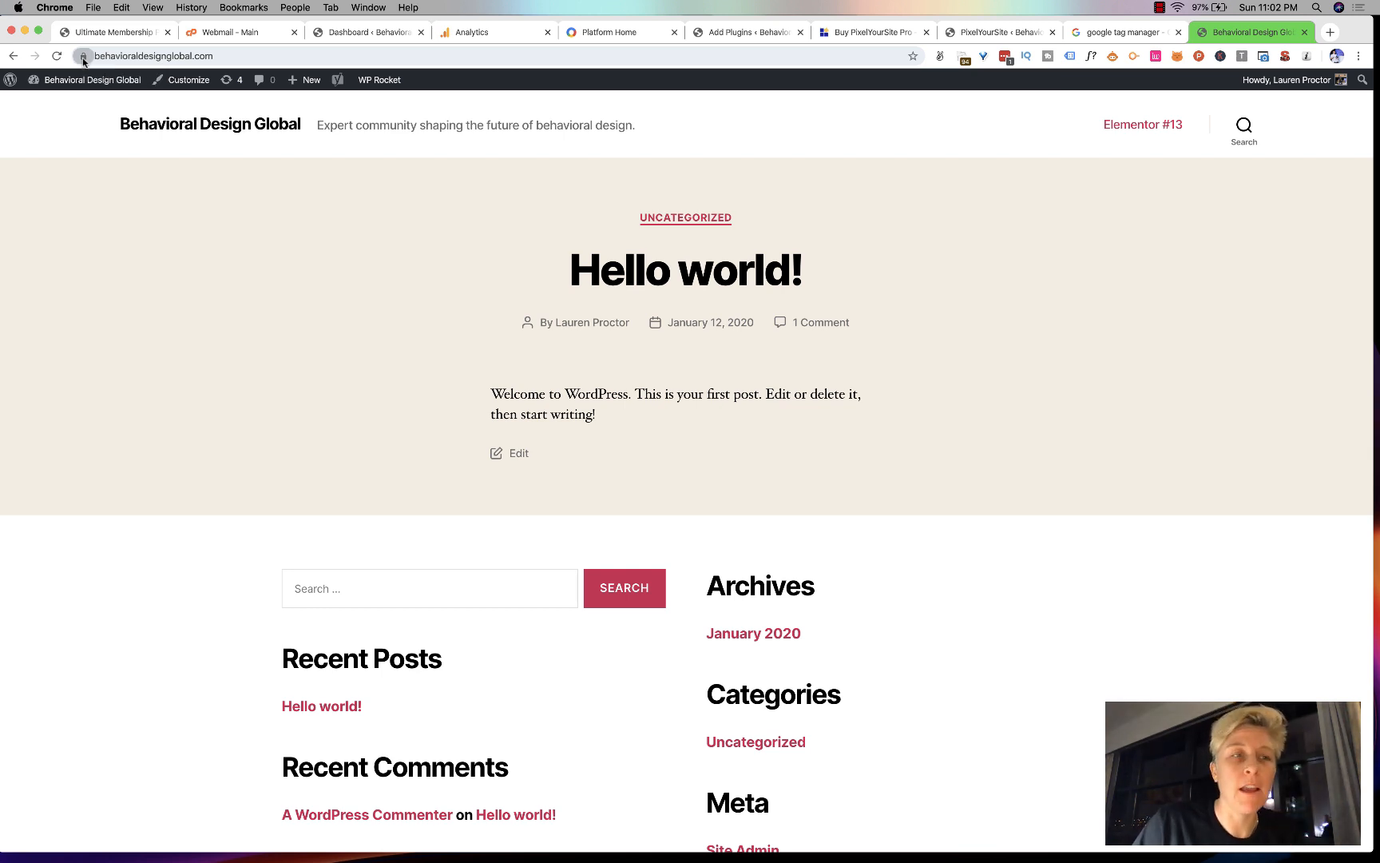
click(110, 54)
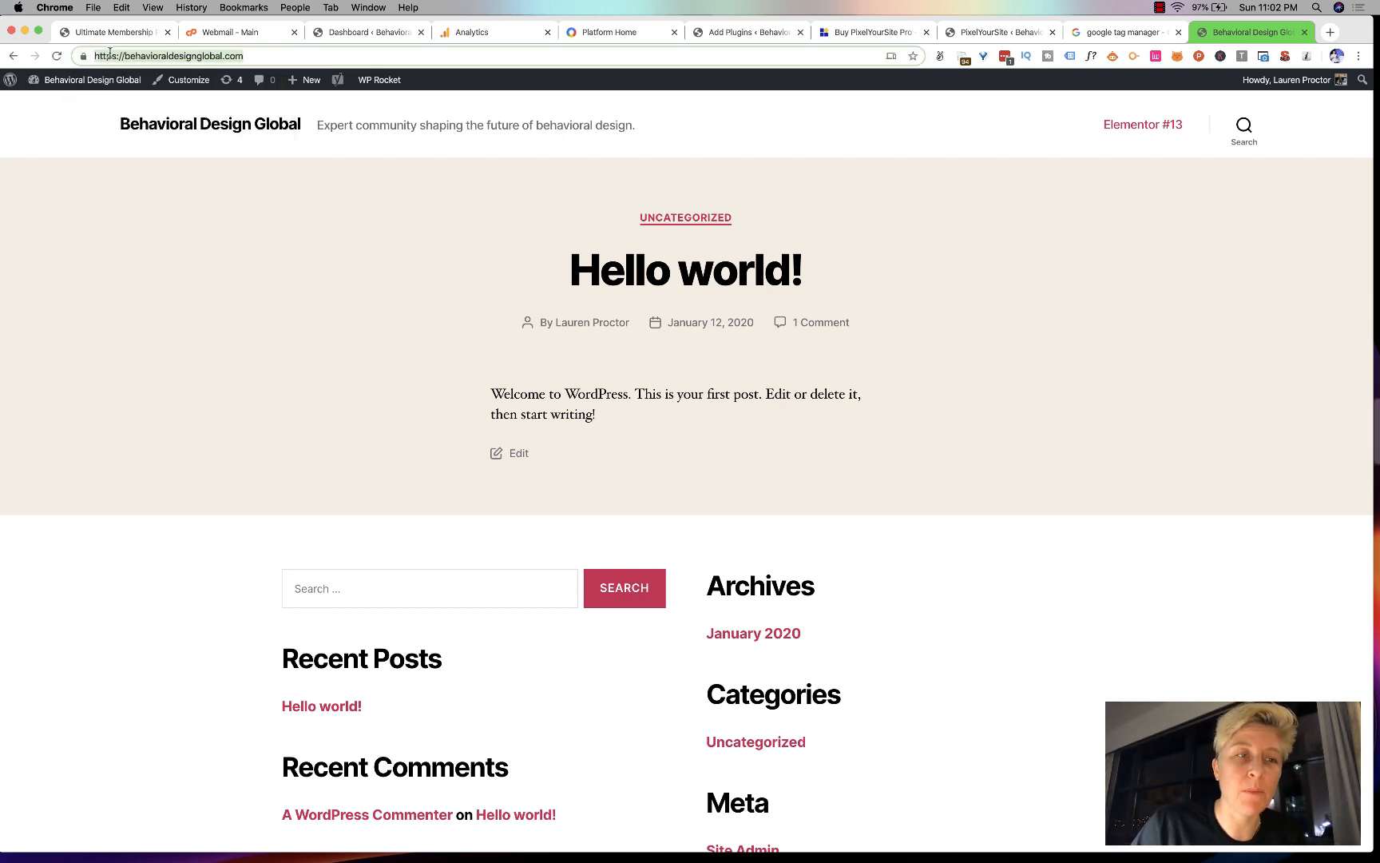
double_click(153, 57)
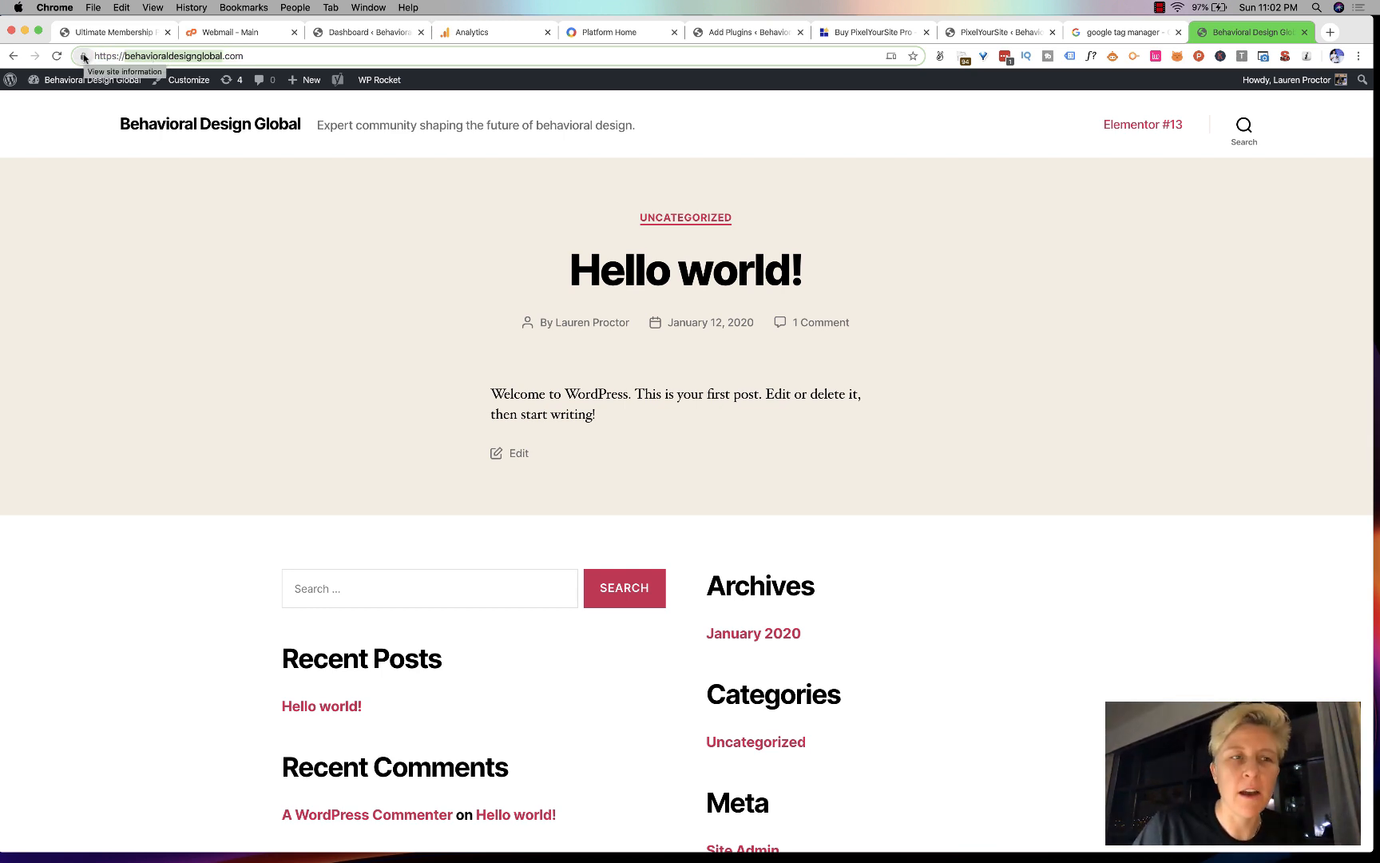
triple_click(128, 57)
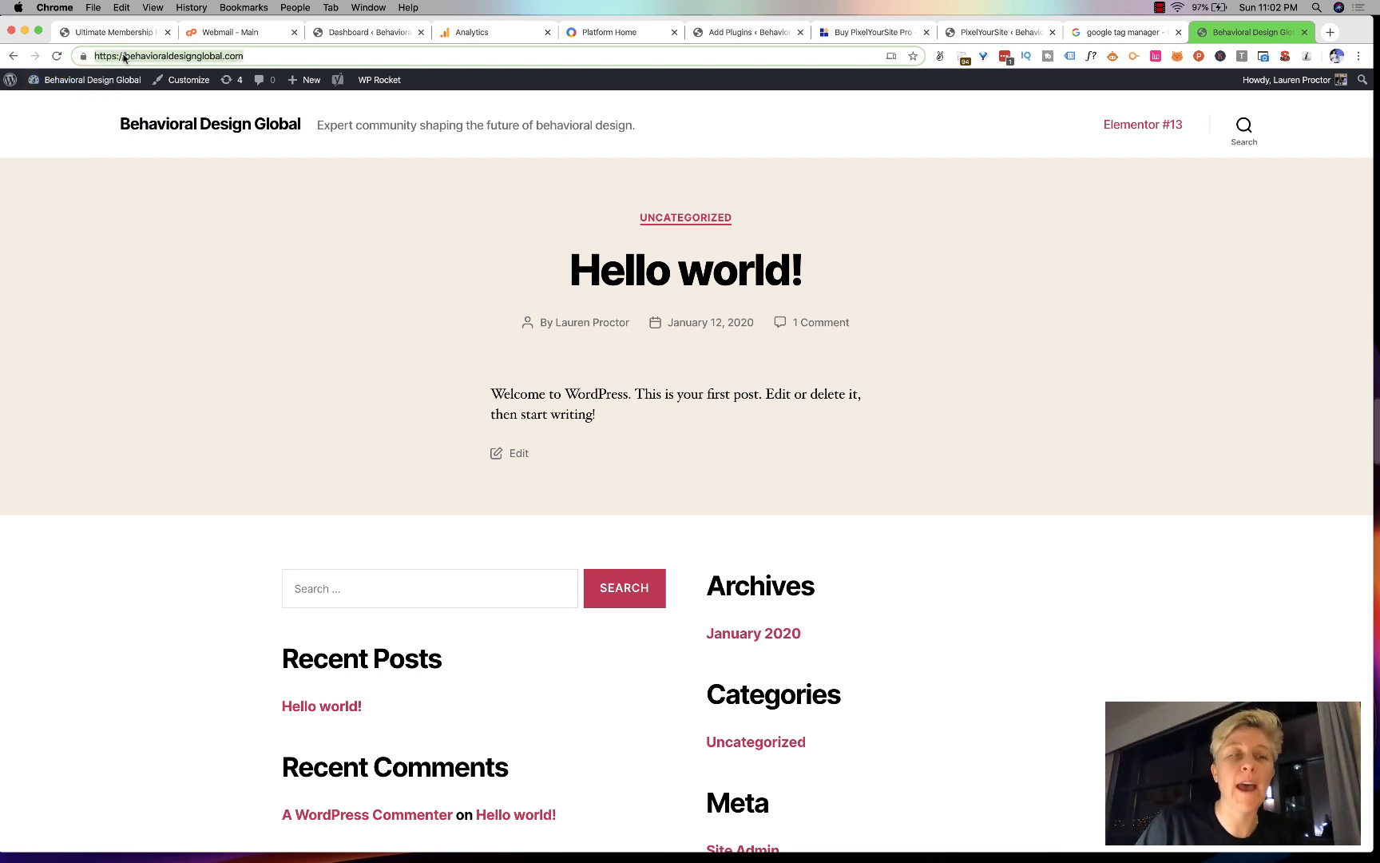
click(124, 57)
key(super+shift+Left)
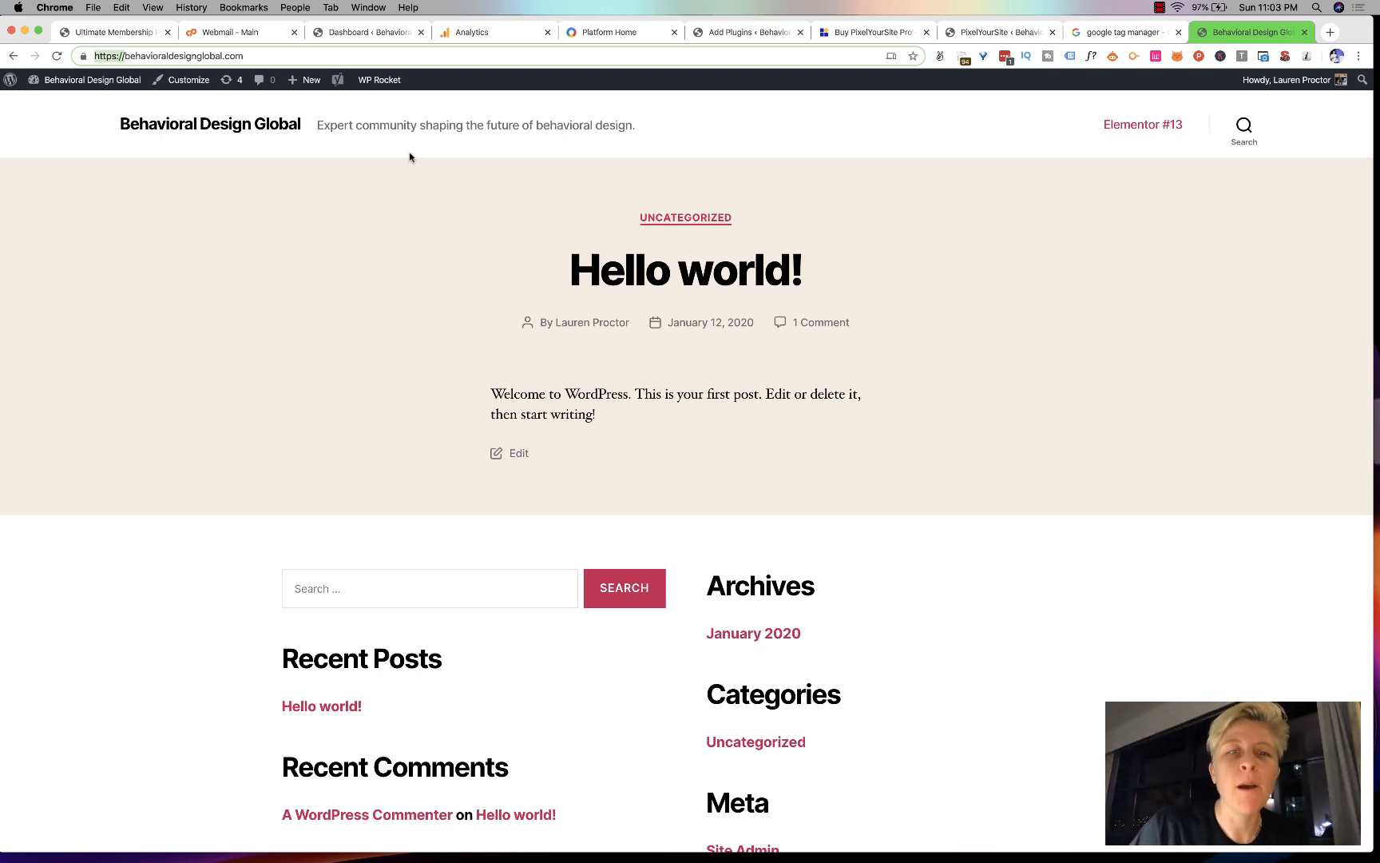
click(484, 32)
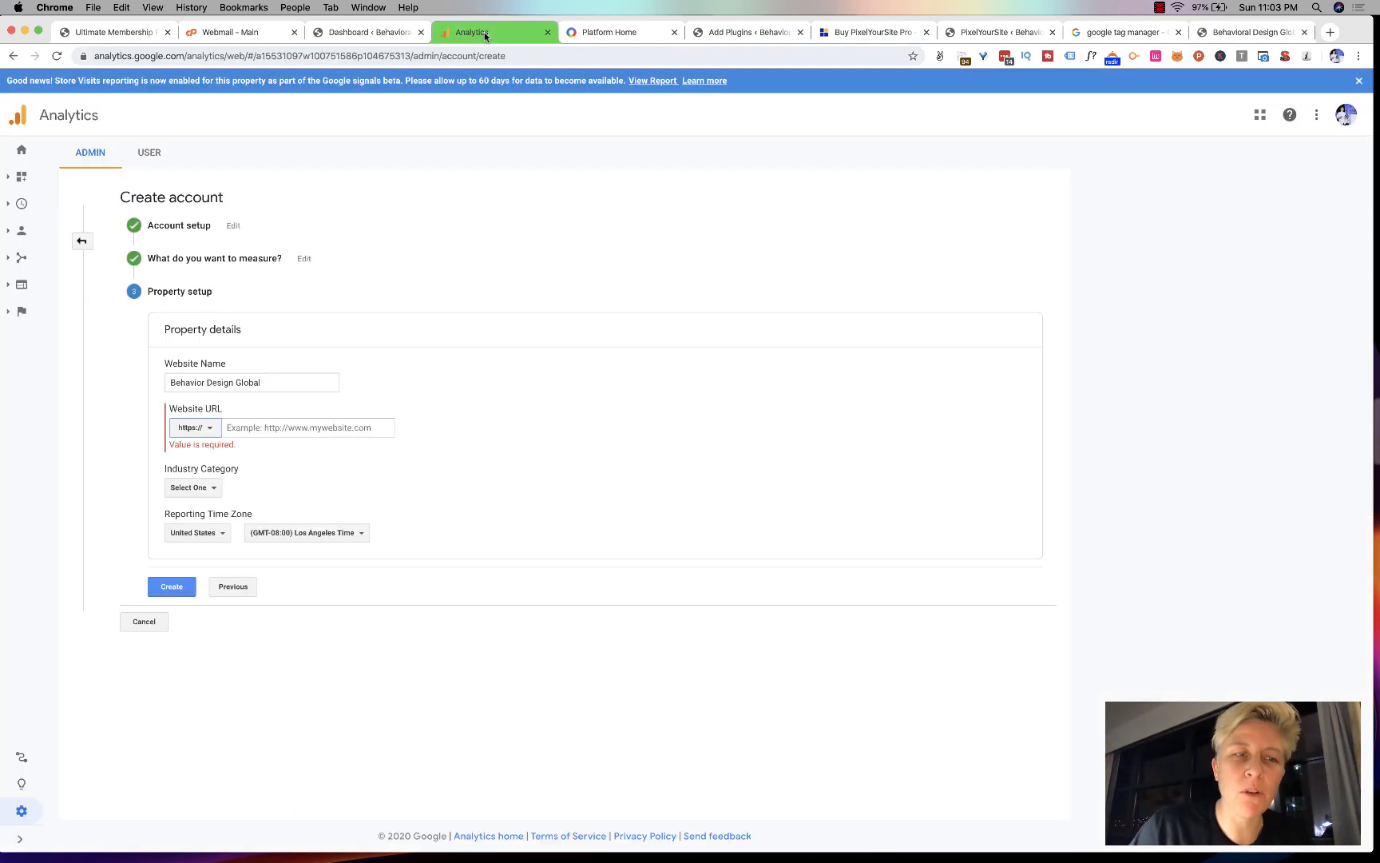
click(233, 428)
text(behavioraldesignglo)
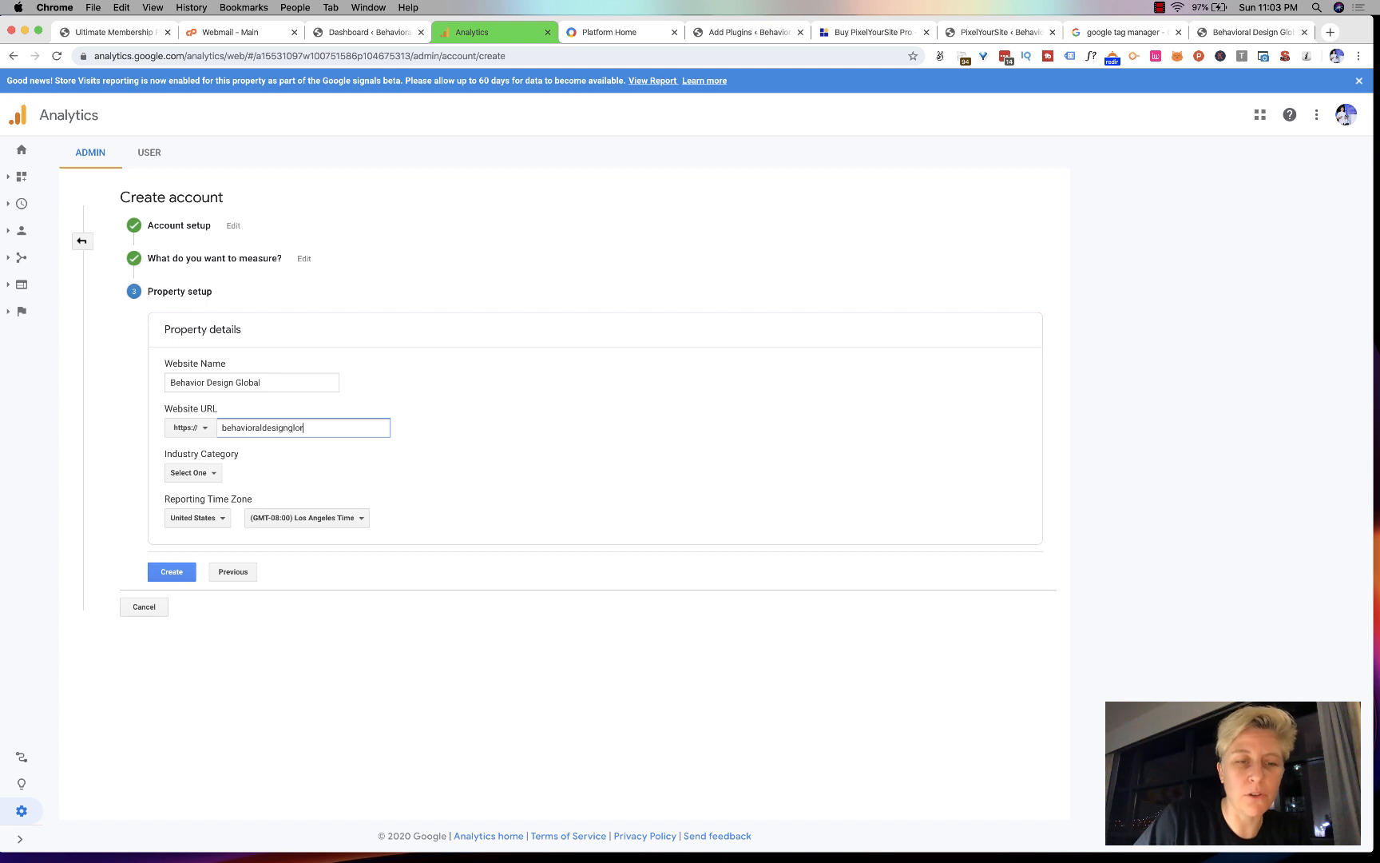
text(bal.com)
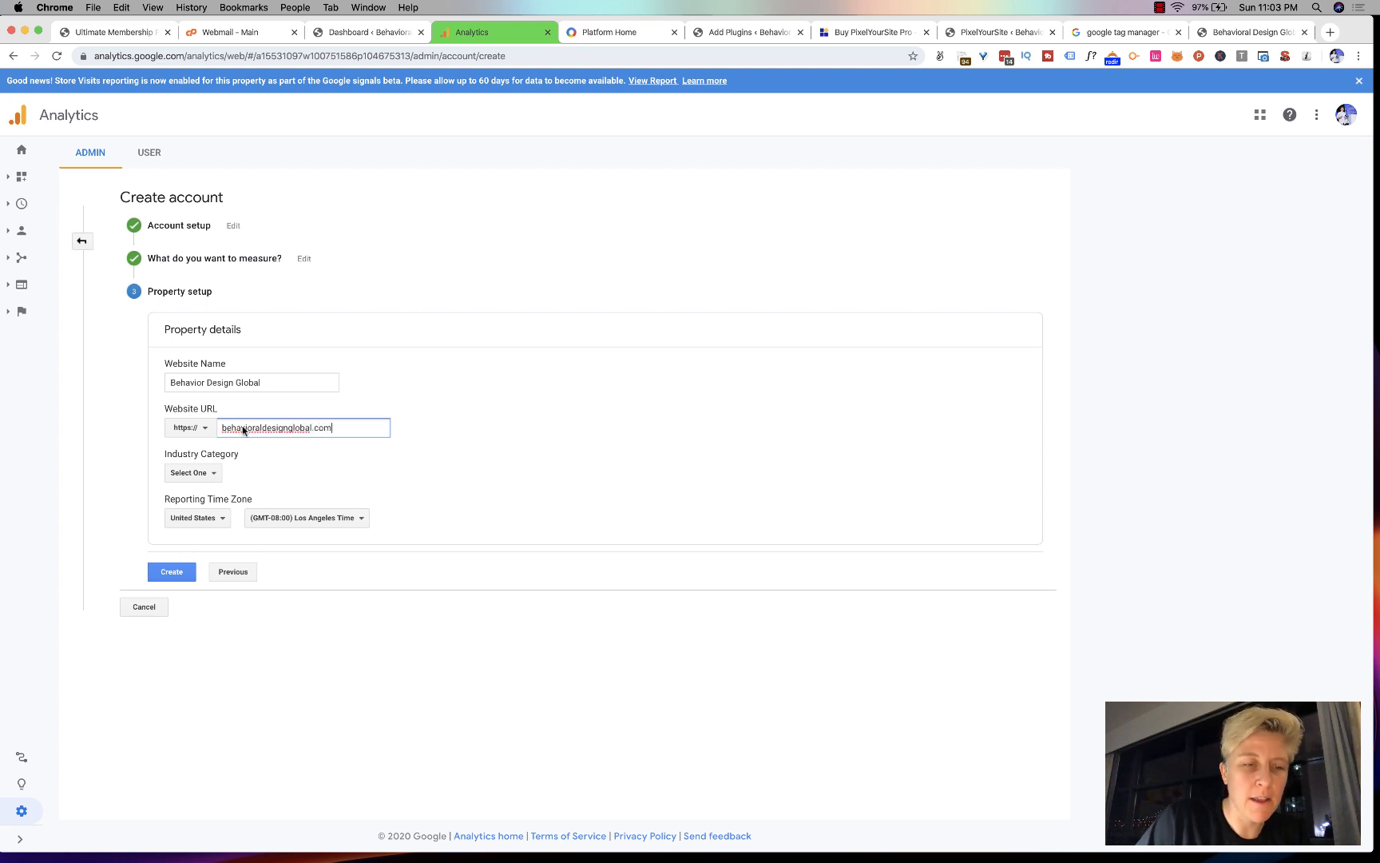
Set the property's industry category to Online Communities.
click(191, 473)
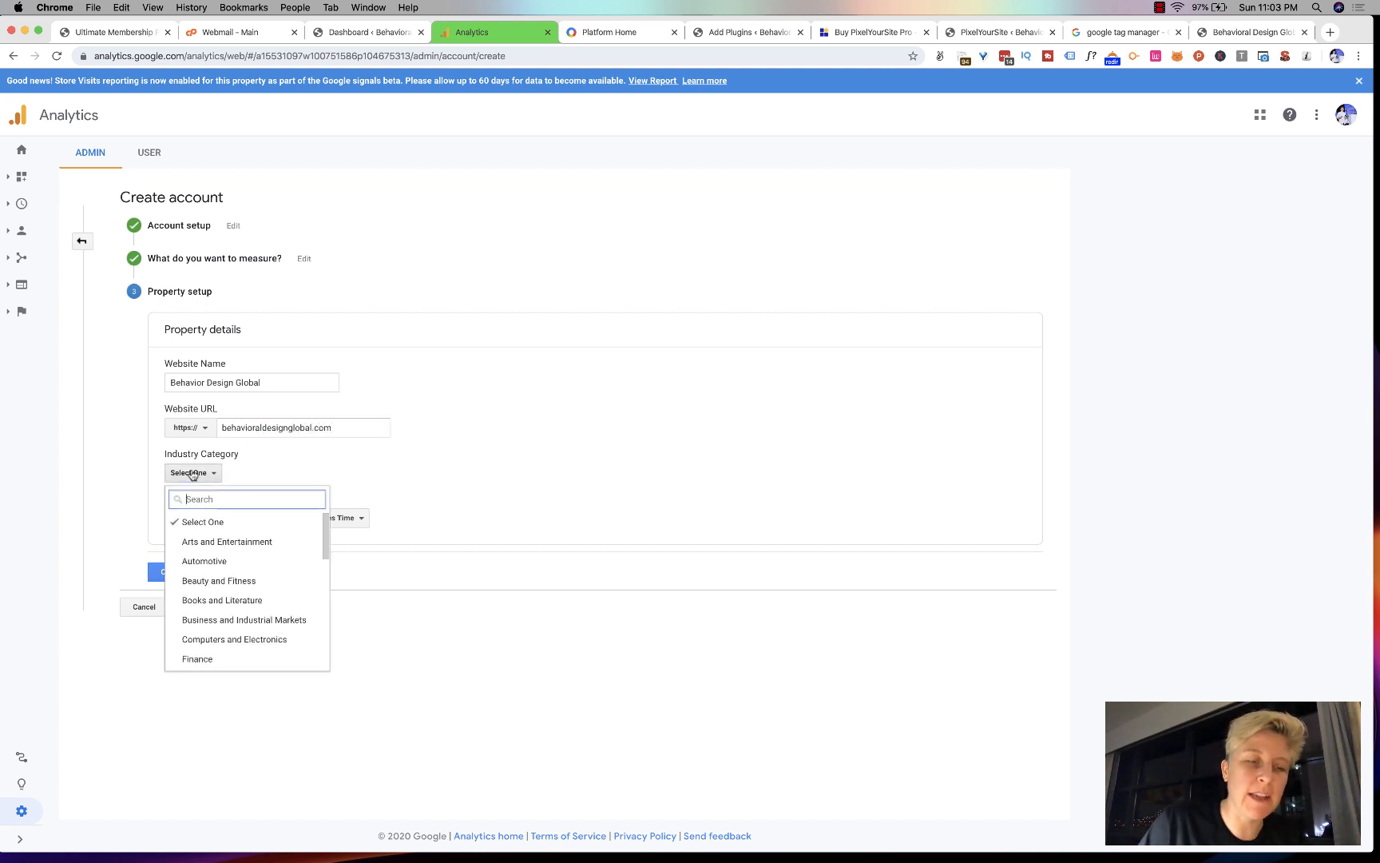
scroll(199, 551, down, 1)
scroll(201, 561, down, 5)
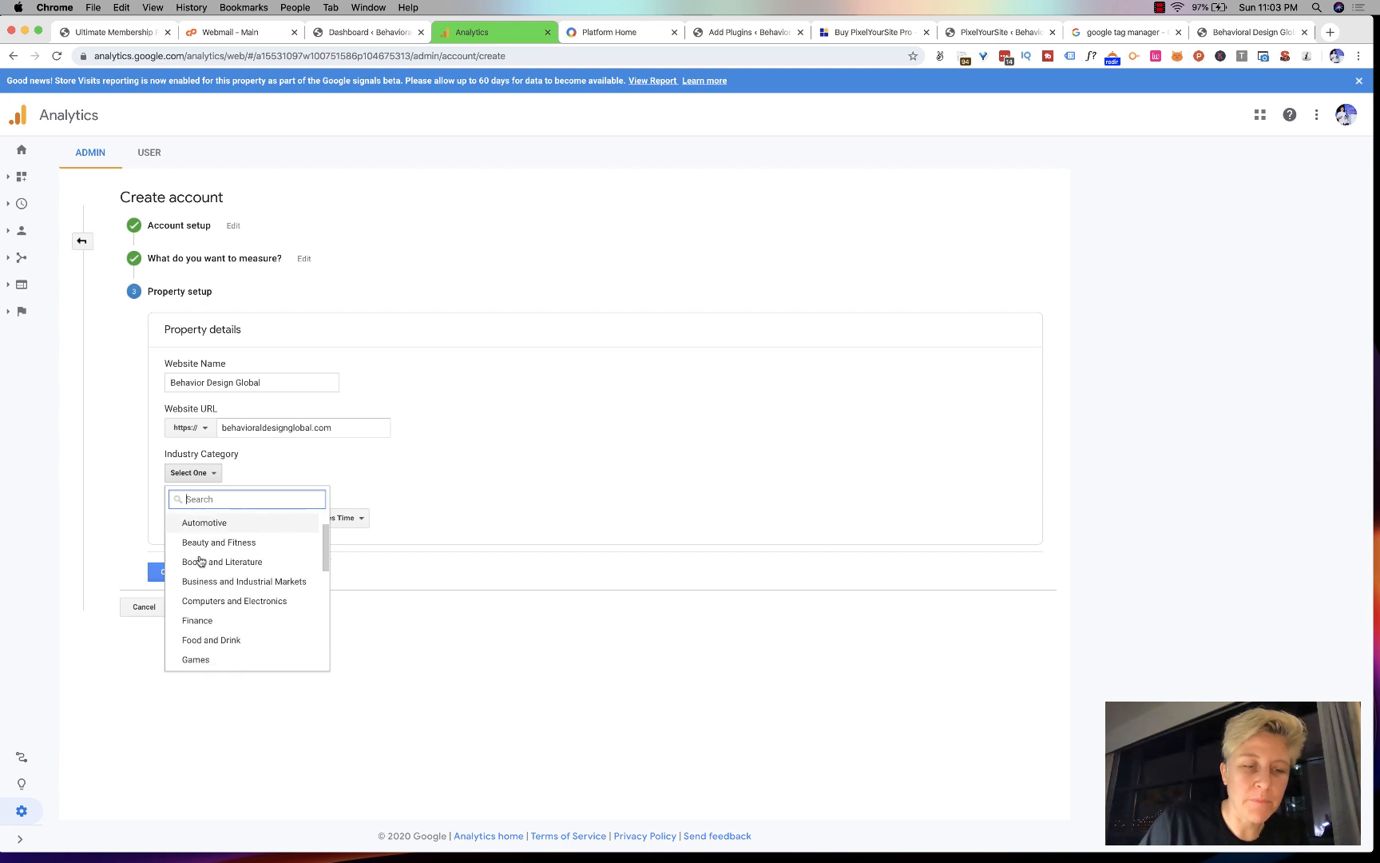
scroll(201, 561, down, 3)
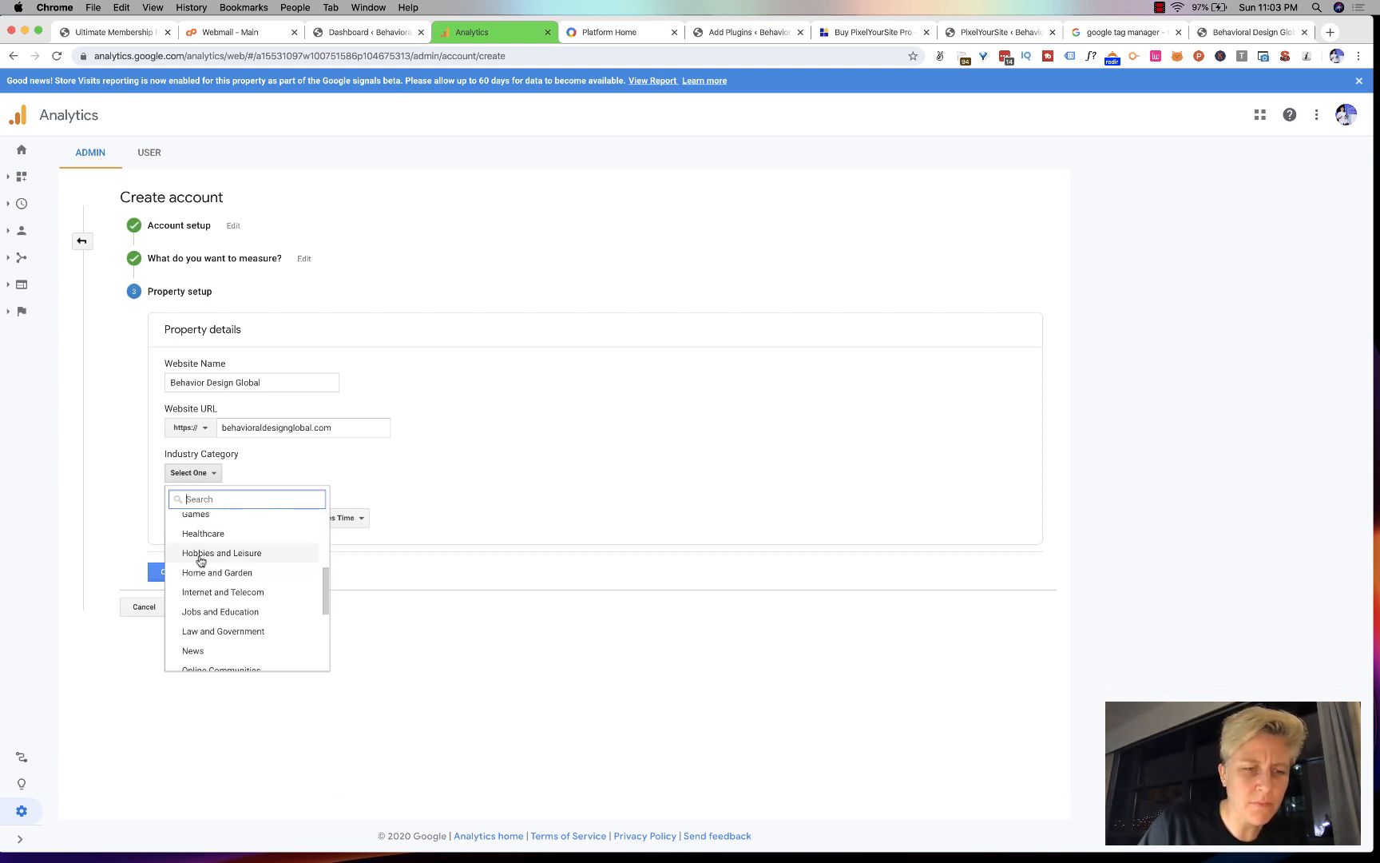
scroll(200, 560, down, 1)
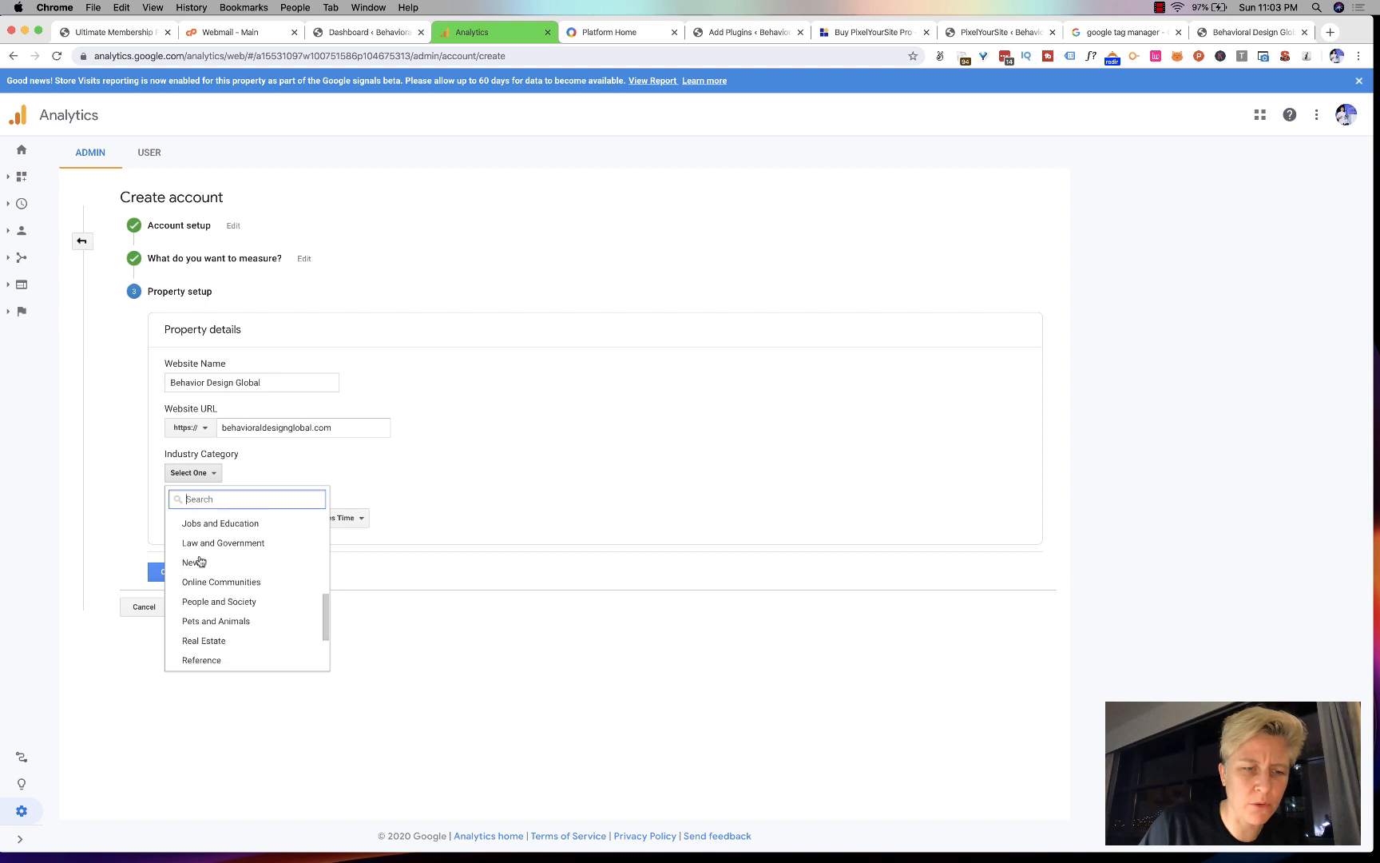
click(203, 576)
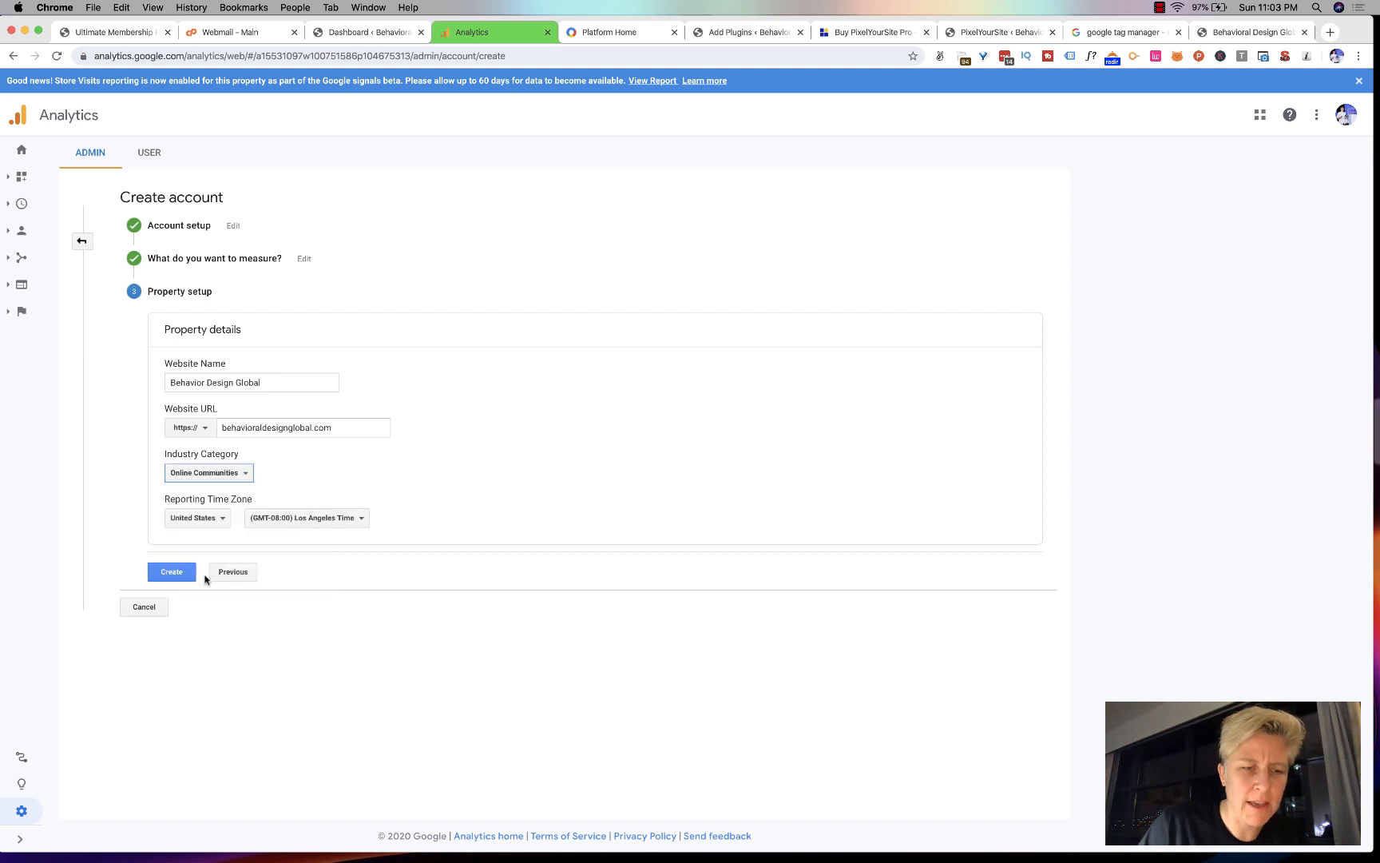
Set the reporting time zone to (GMT-05:00) New York Time, keeping United States as the country.
click(203, 520)
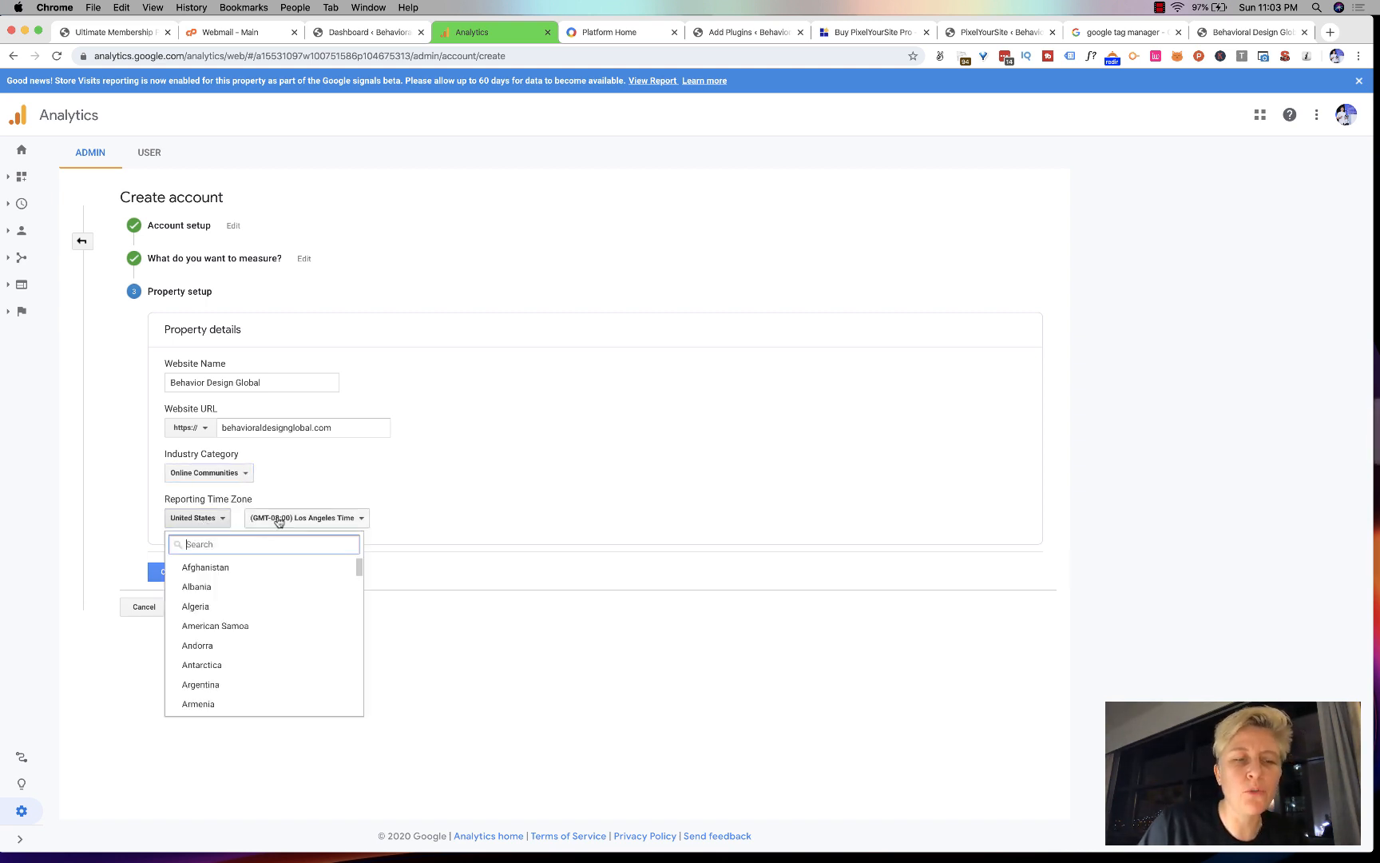
click(259, 516)
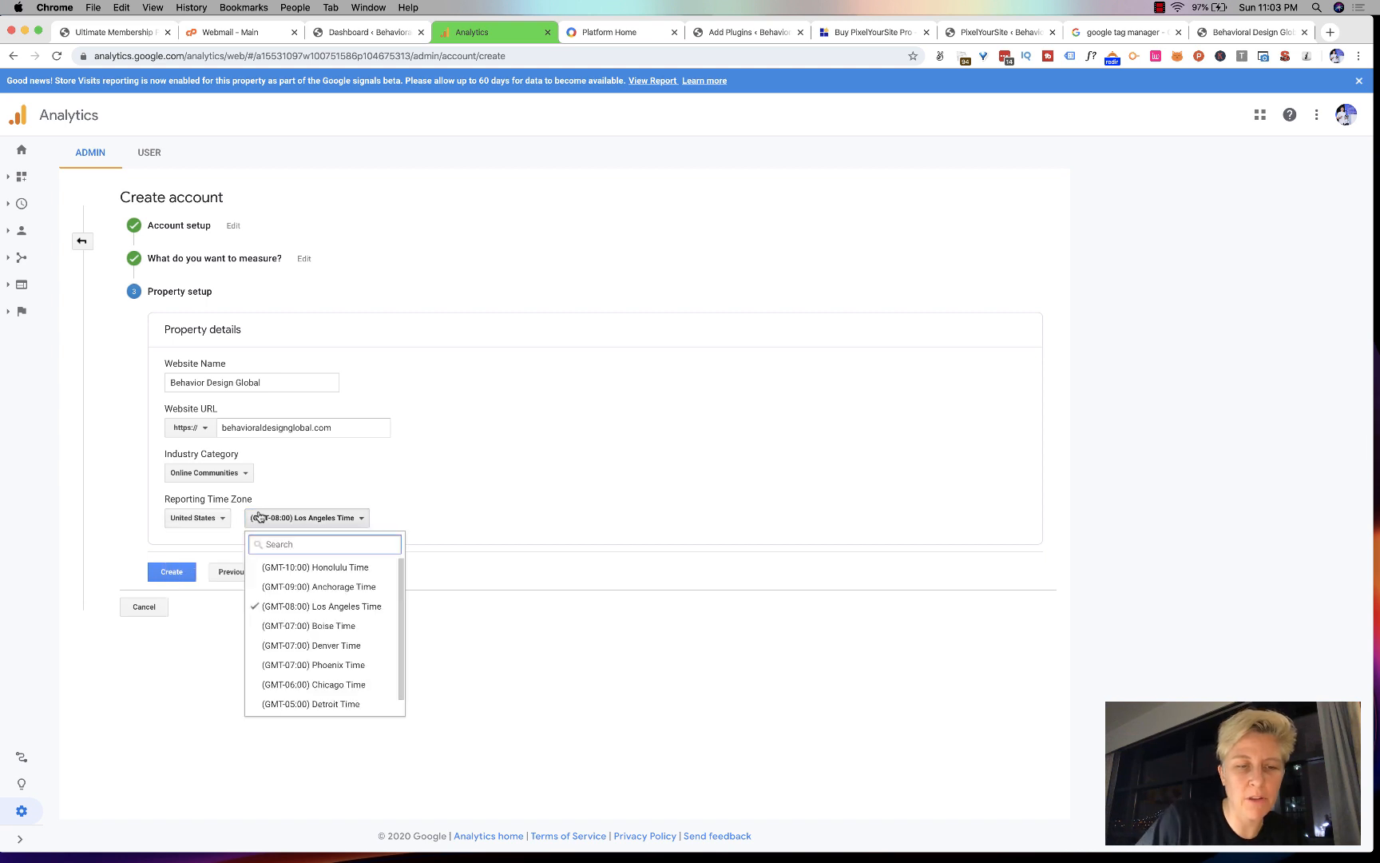
text(newyo)
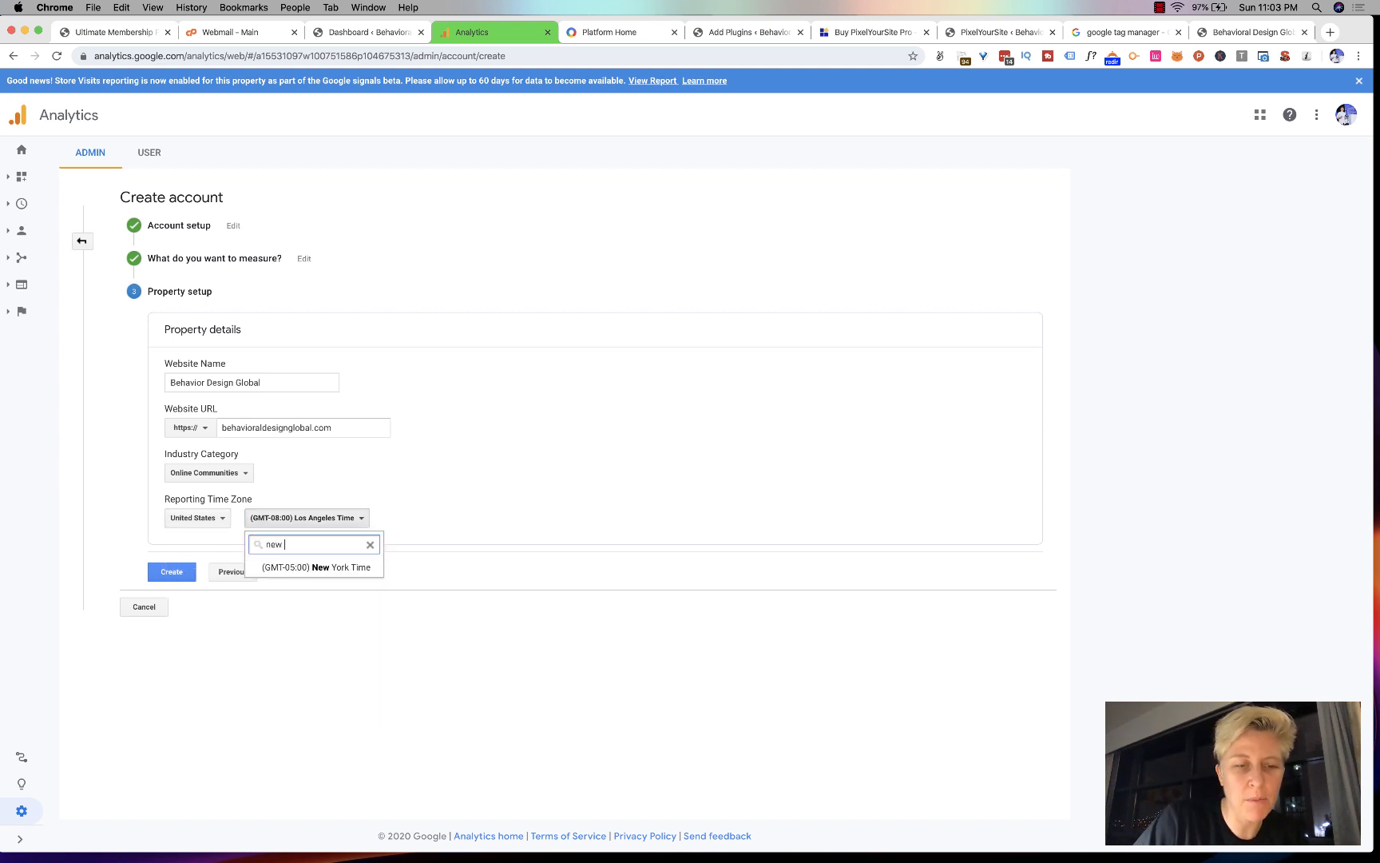
click(328, 567)
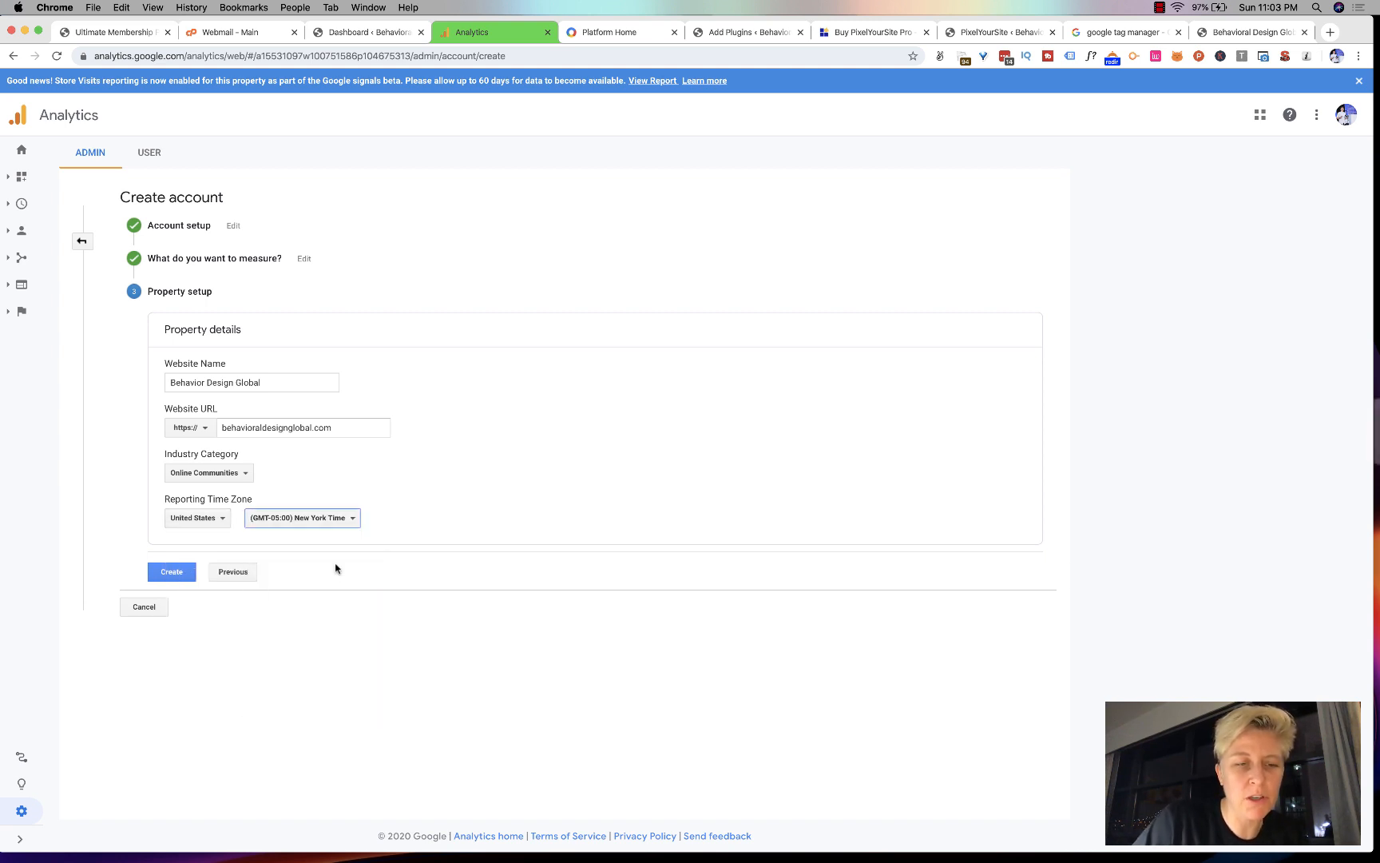
Create the account, accepting the service agreement, GDPR Data Processing Terms and Measurement Controller-Controller Data Protection Terms, and open the property's tracking code.
click(171, 575)
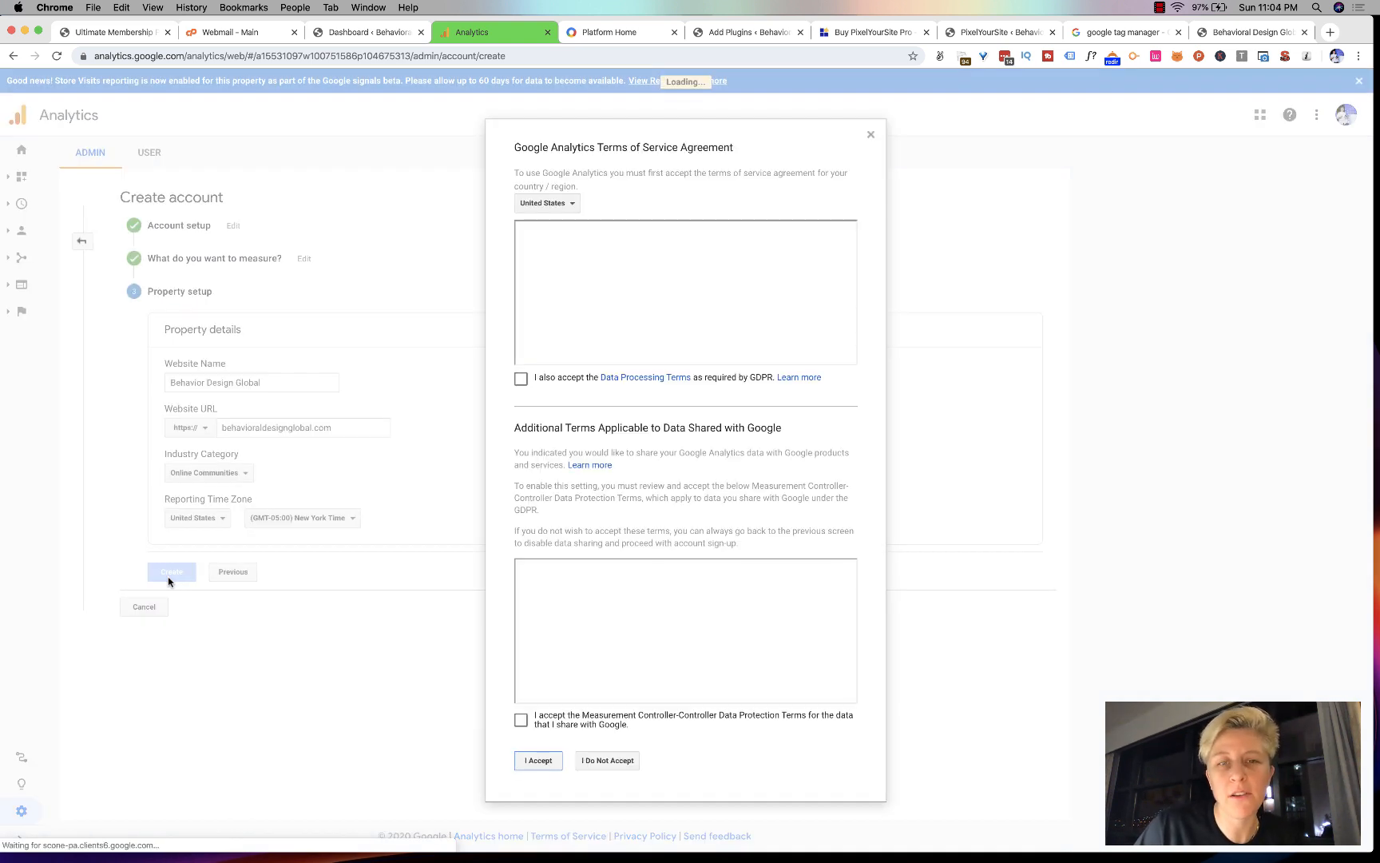
scroll(568, 306, down, 10)
scroll(568, 305, down, 5)
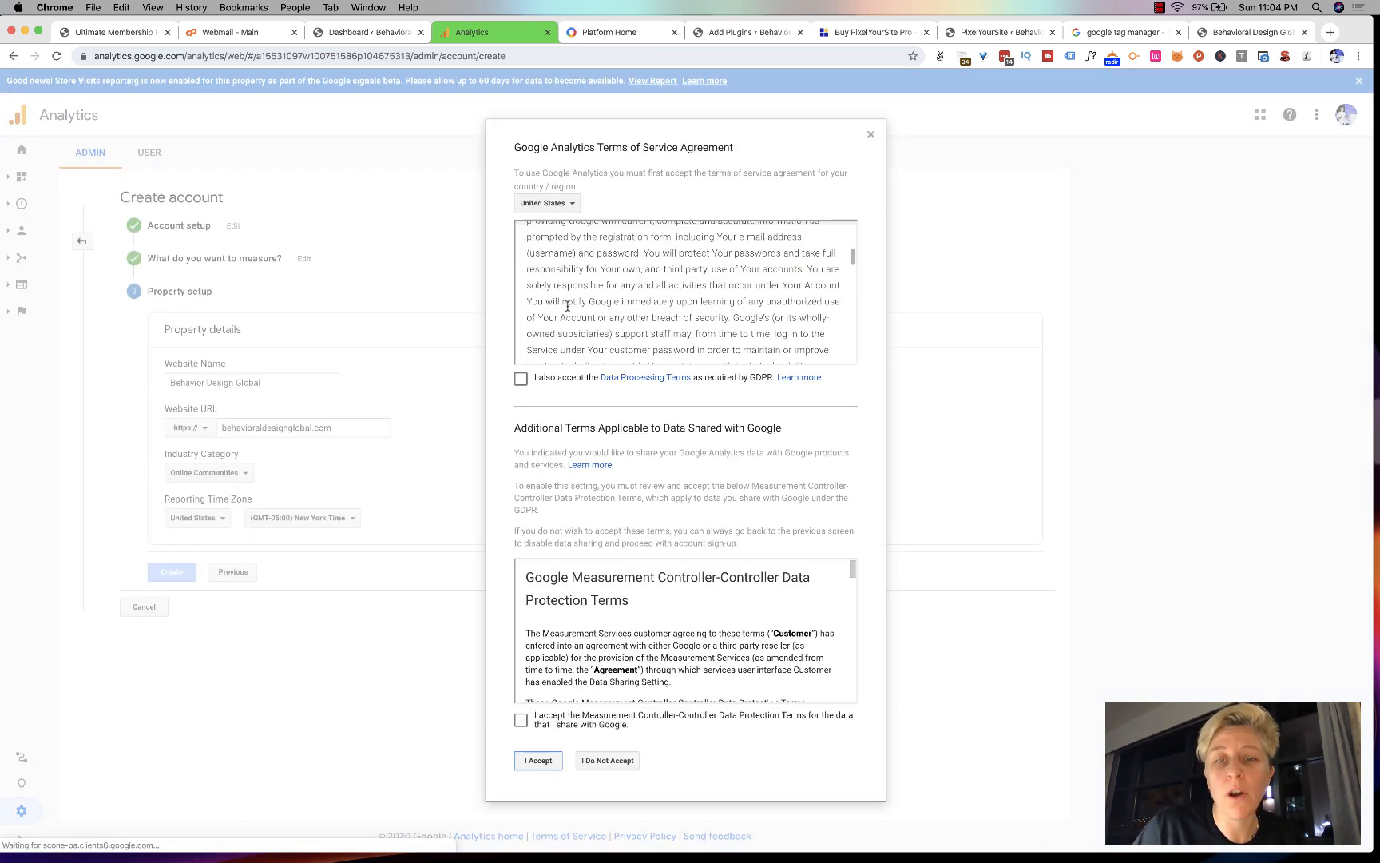
click(521, 378)
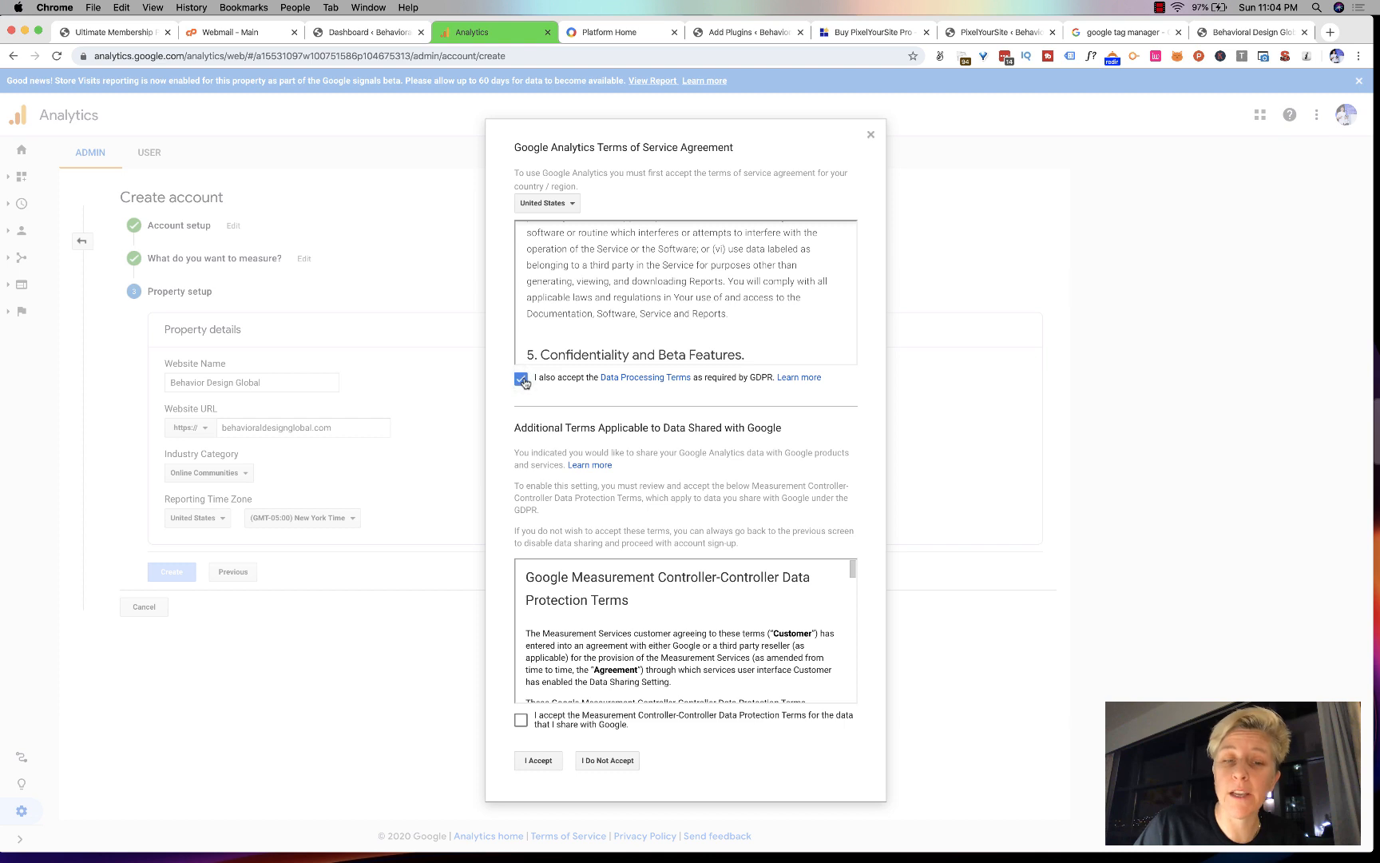
scroll(544, 687, down, 5)
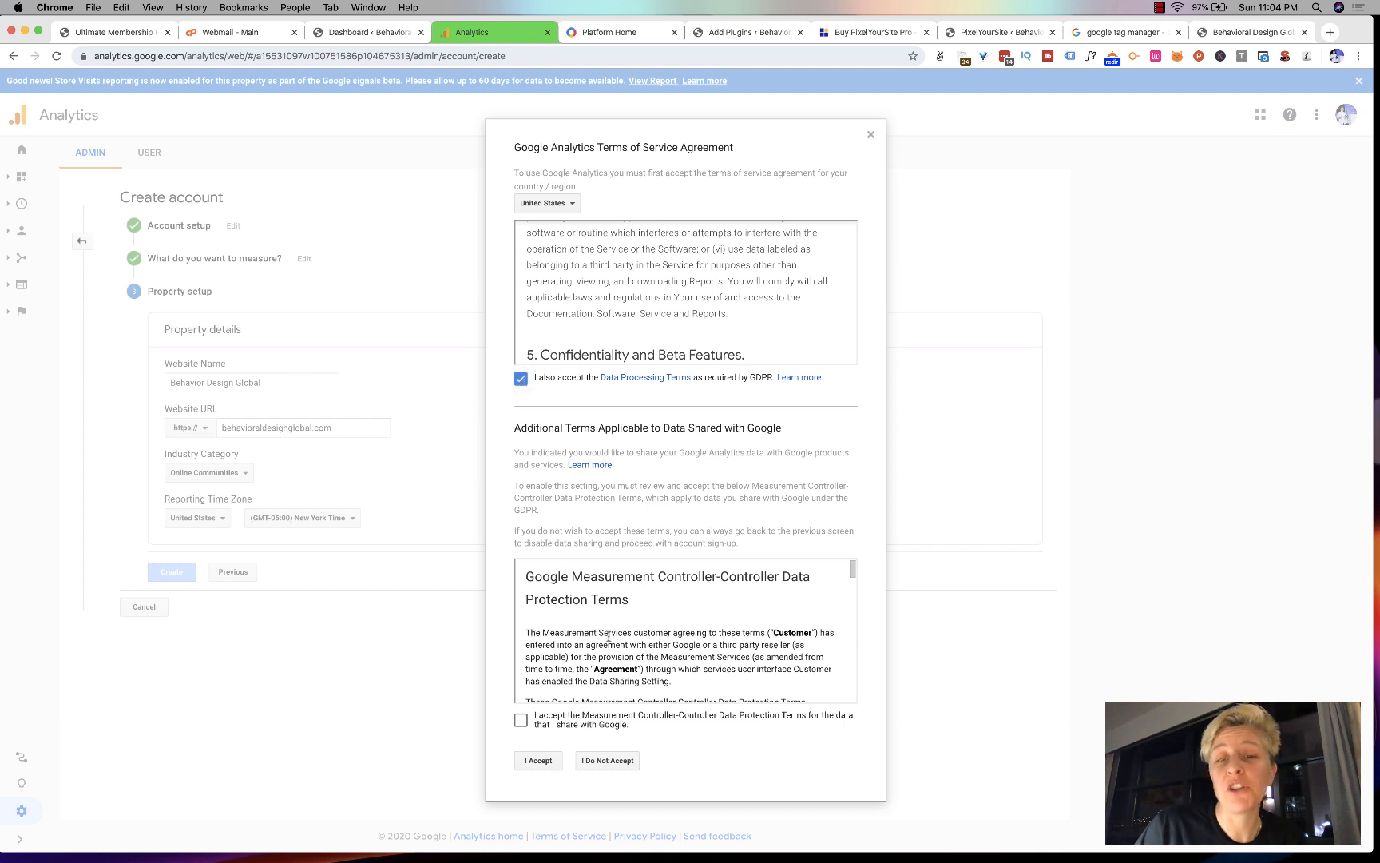
click(521, 721)
click(538, 760)
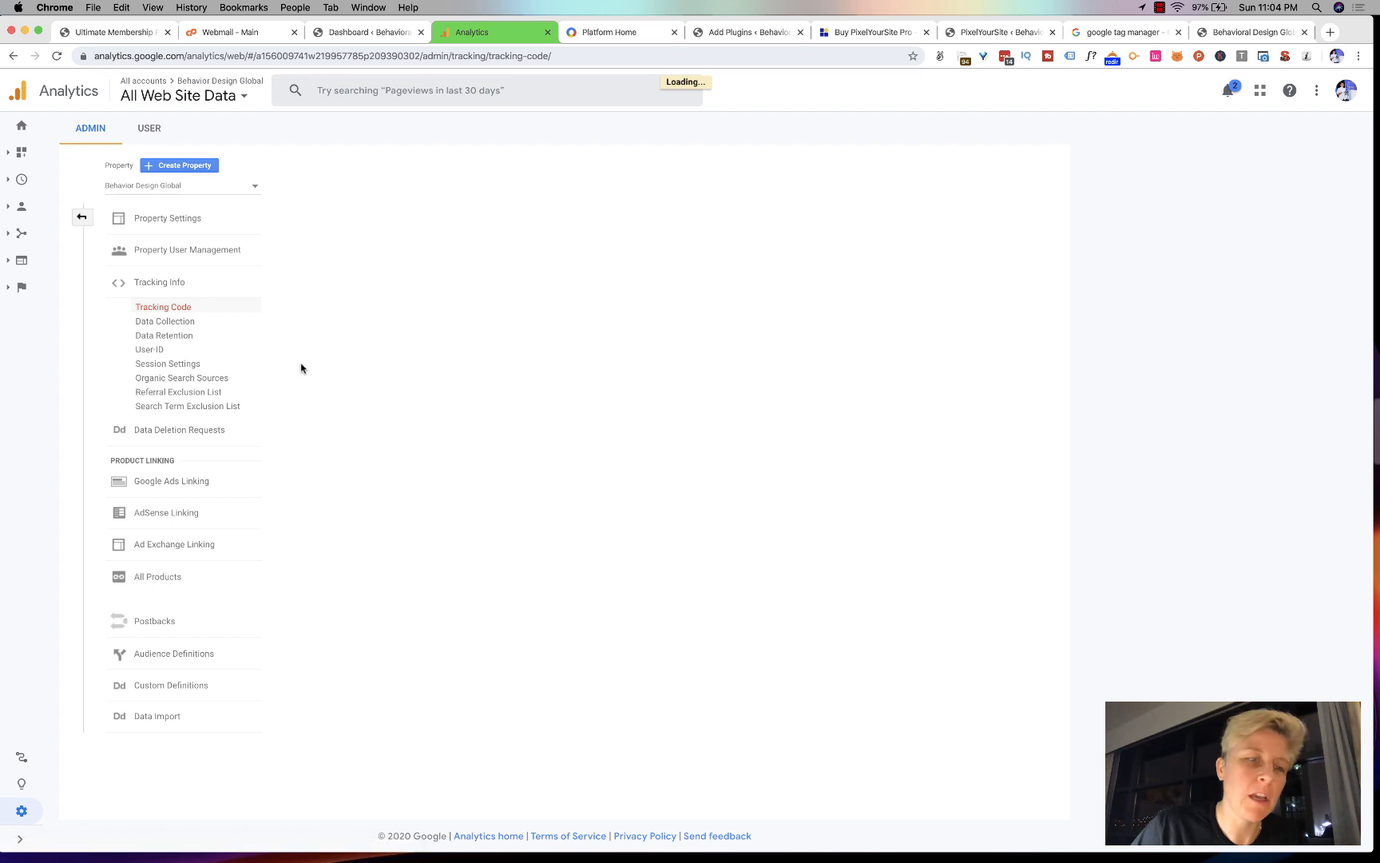
click(159, 310)
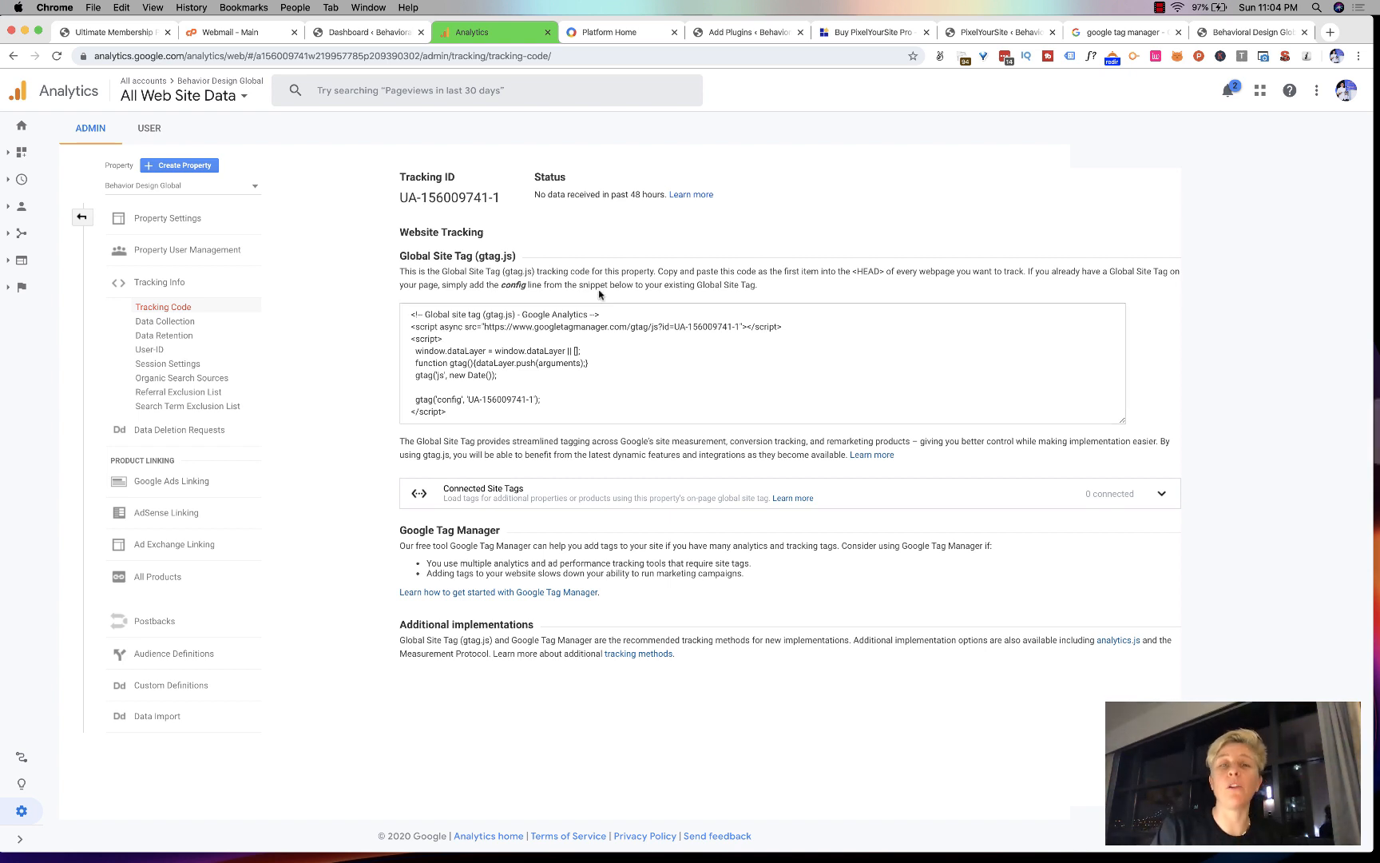
Search the site's WordPress plugin directory for google analytics and install the GA Google Analytics plugin.
click(747, 32)
click(1239, 340)
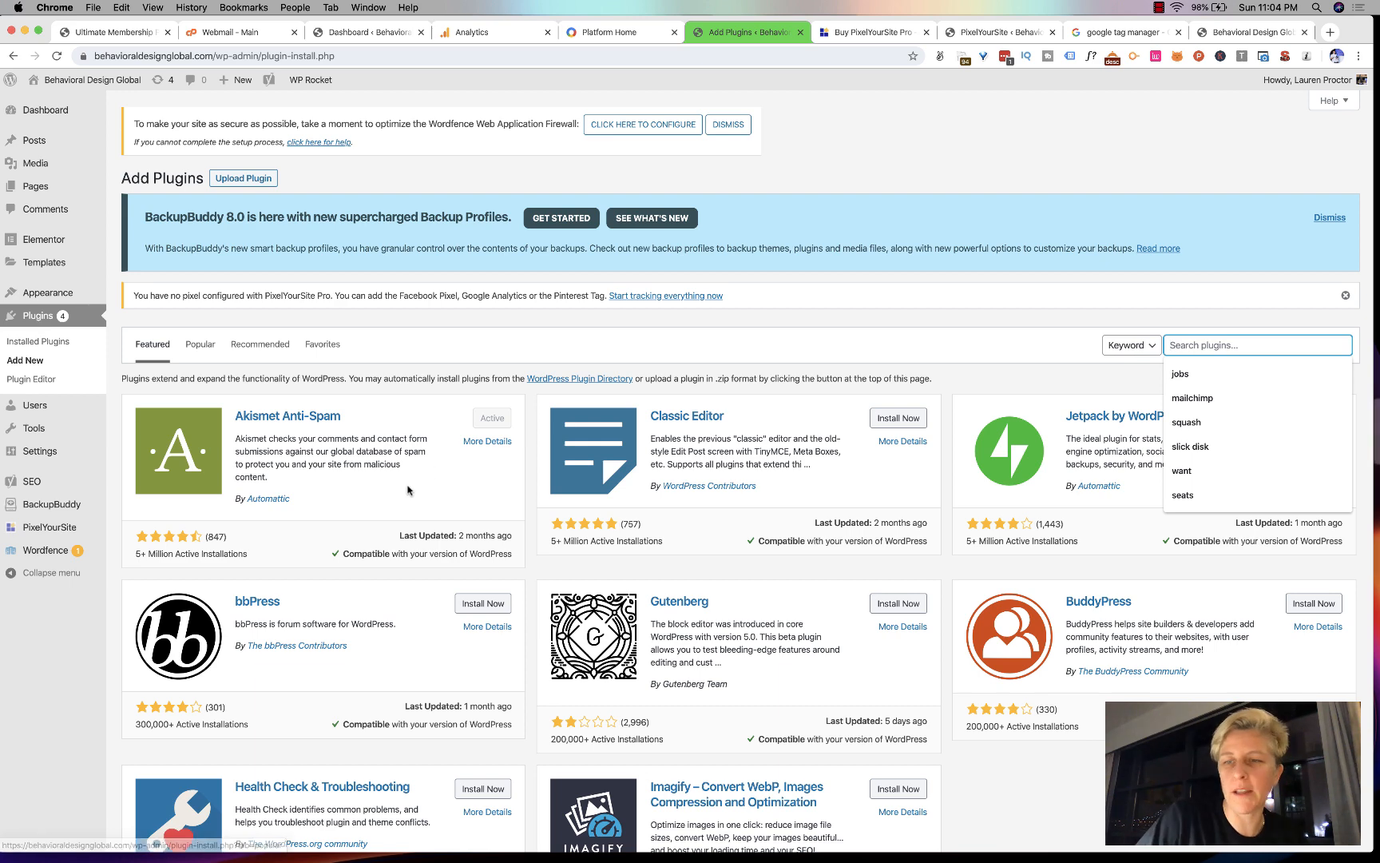
text(goo)
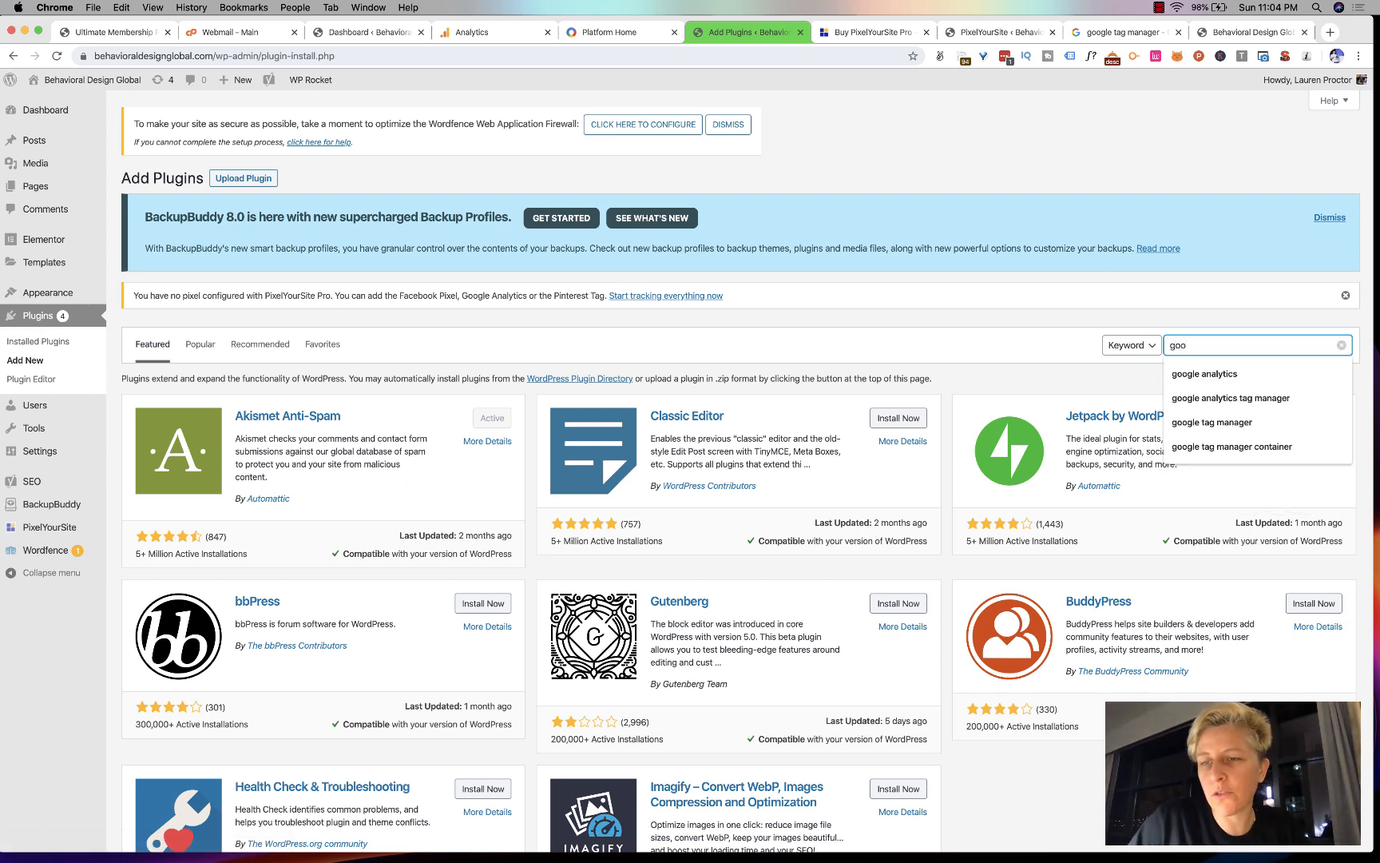
text(g)
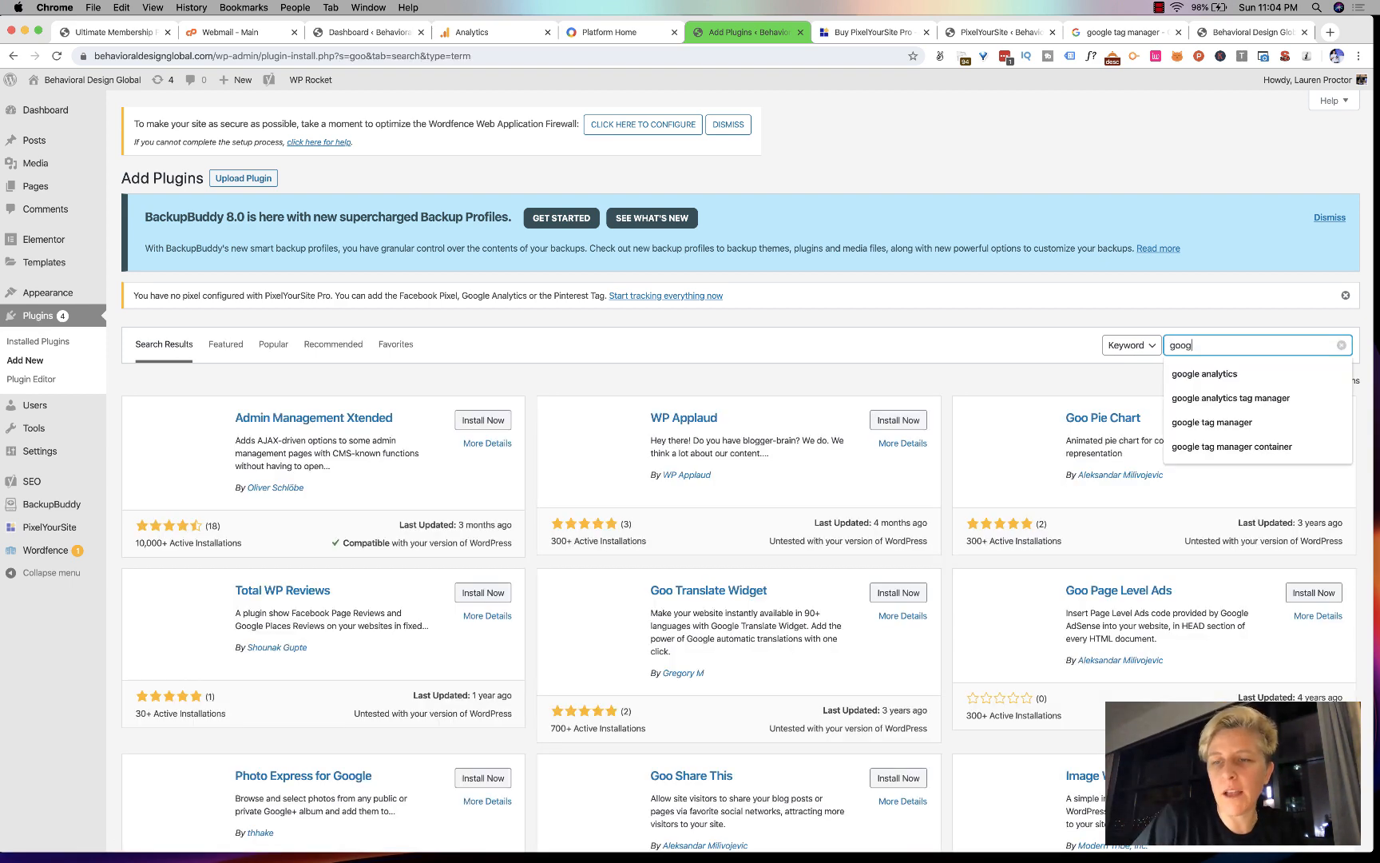
text(le analytics)
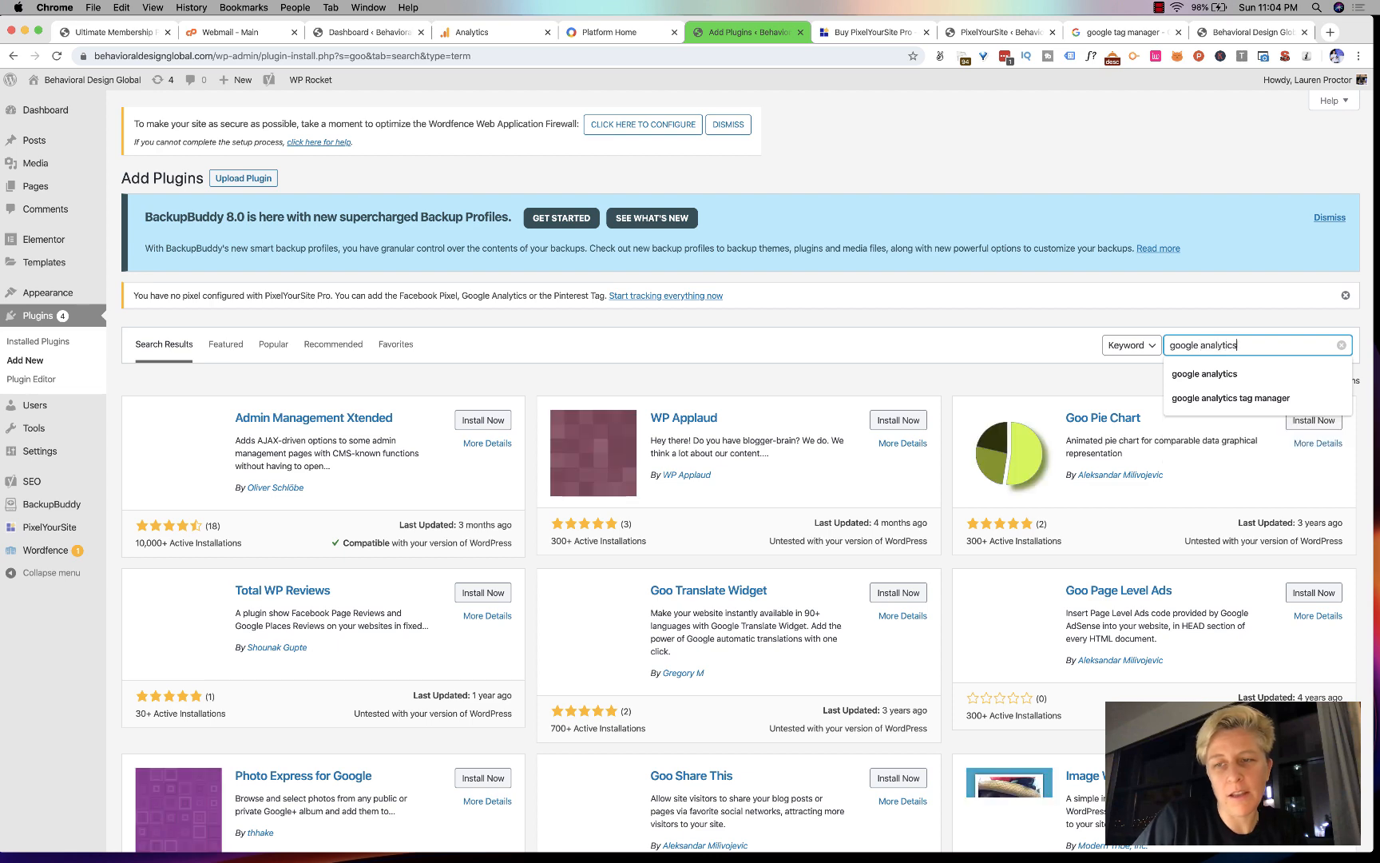
key(Return)
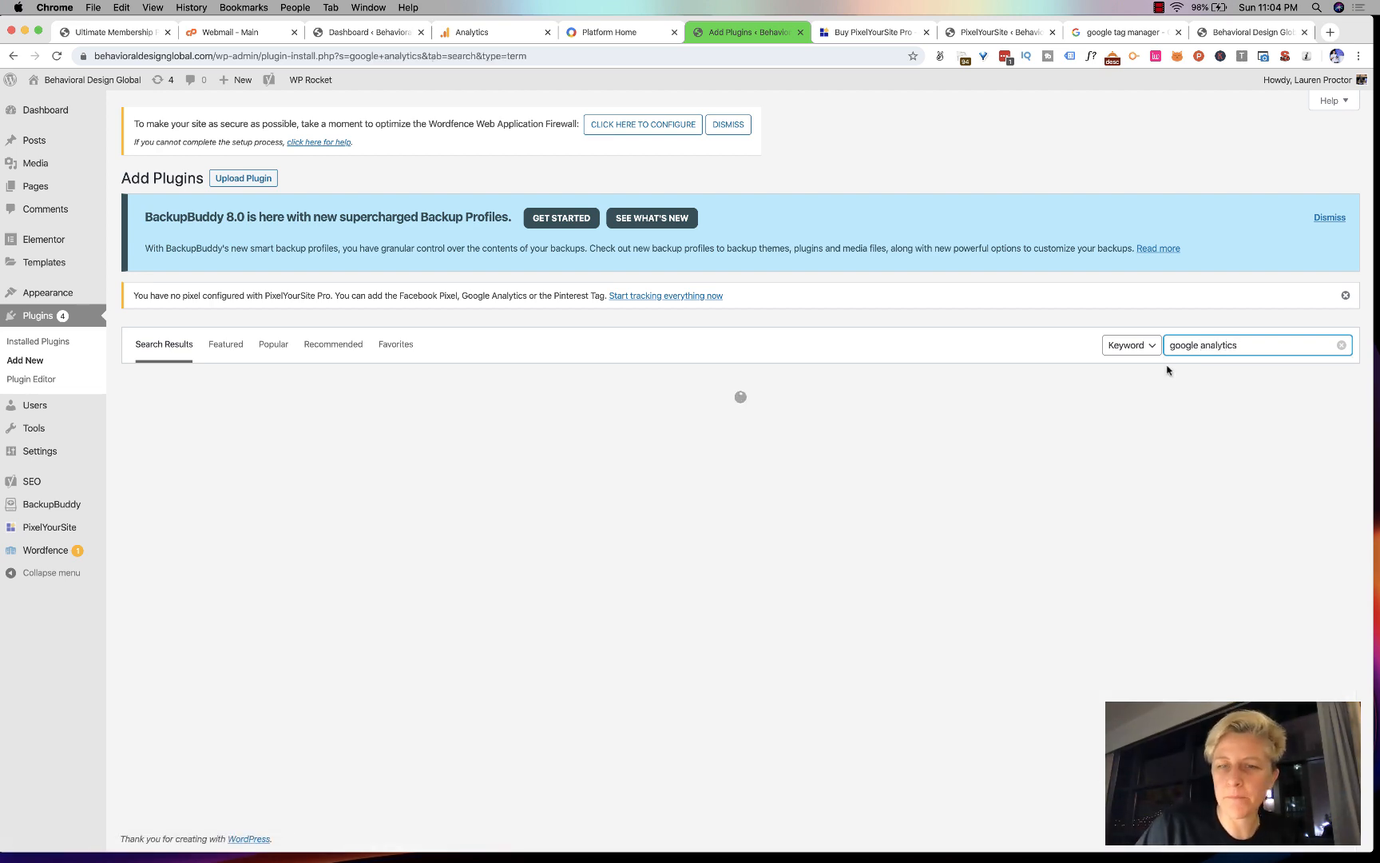
scroll(891, 429, down, 2)
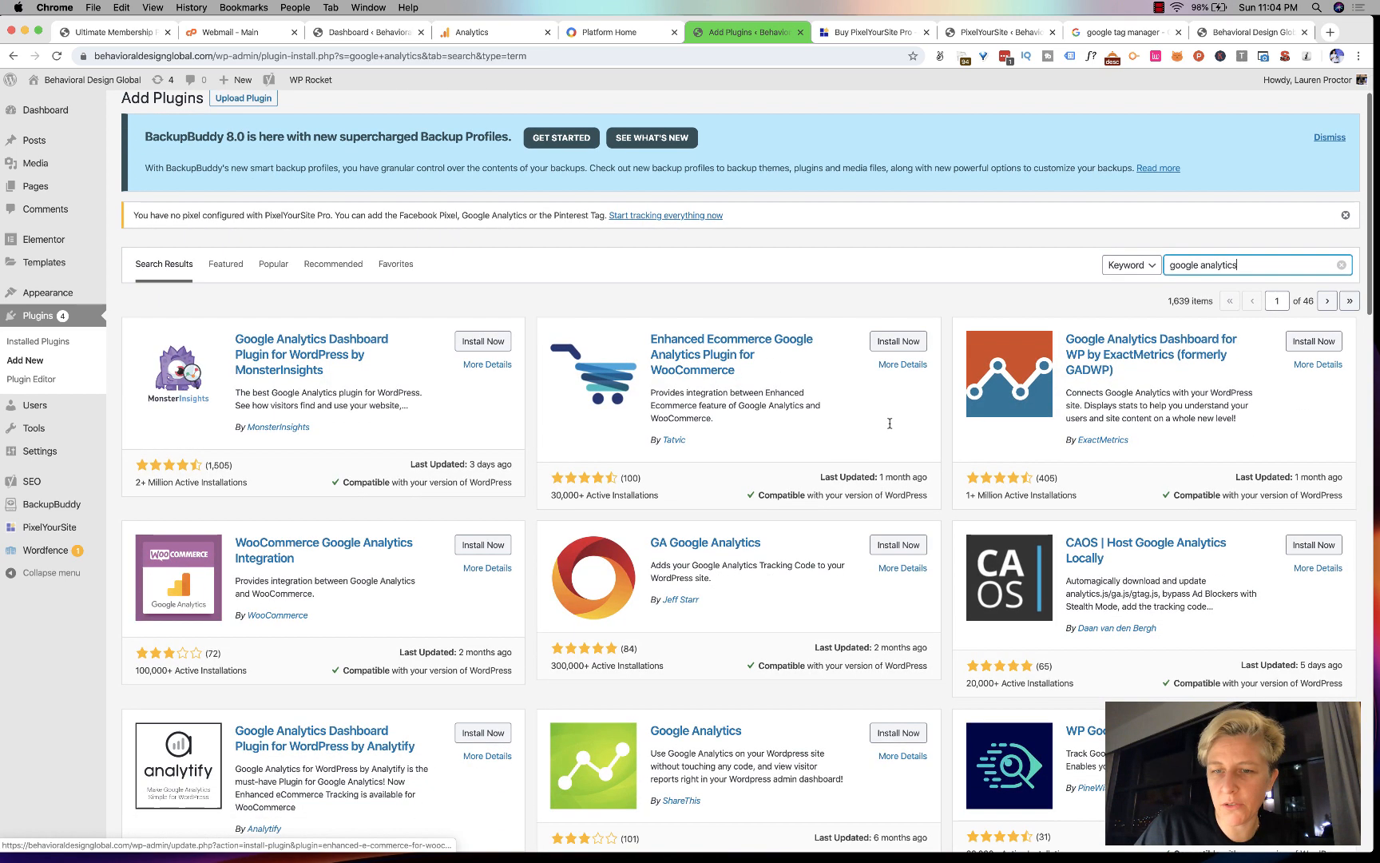
click(892, 548)
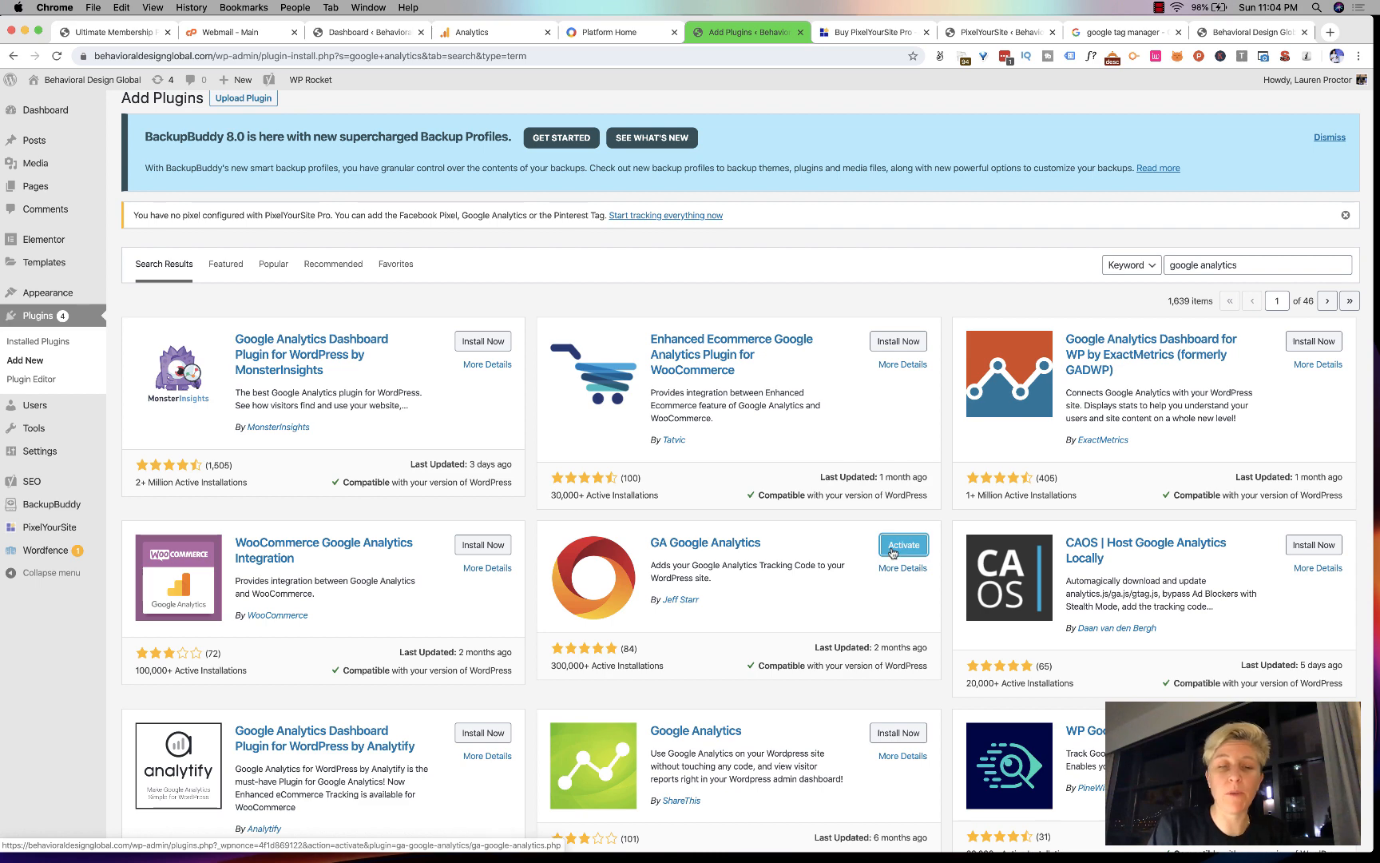
Compare the active installation counts of the listed Analytics plugins and activate GA Google Analytics.
scroll(831, 543, down, 1)
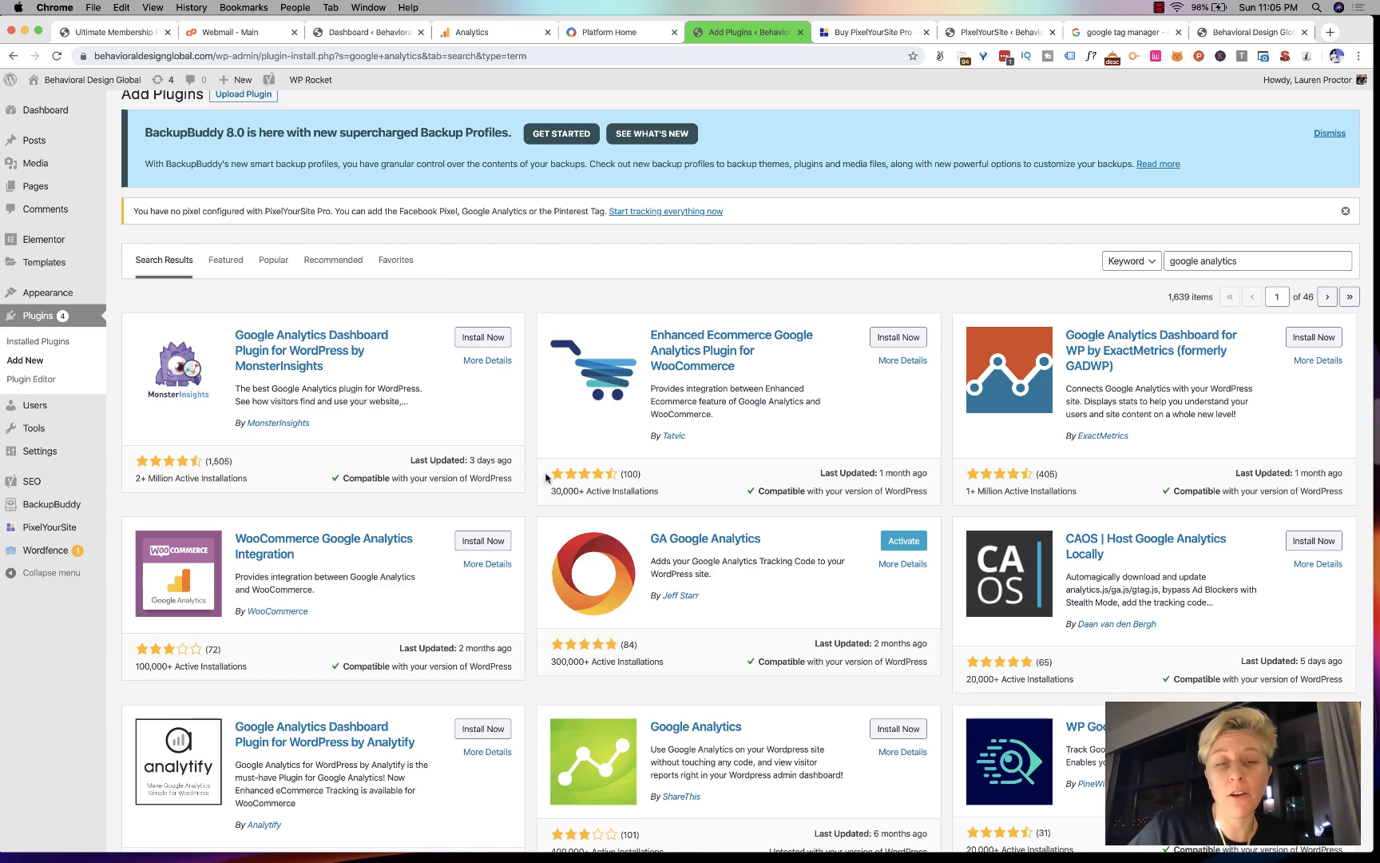
drag(554, 491, 621, 490)
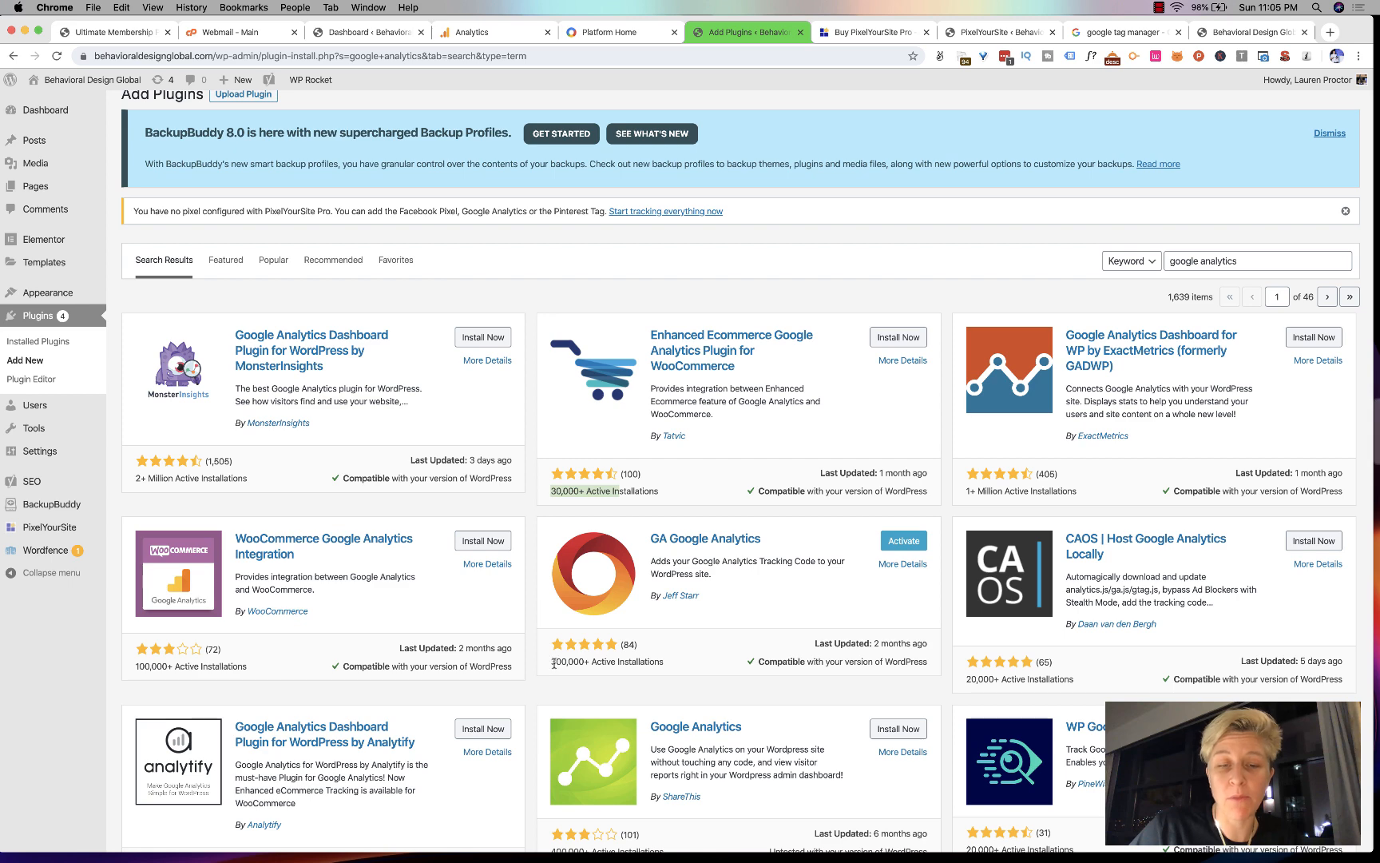
drag(552, 660, 618, 667)
click(618, 666)
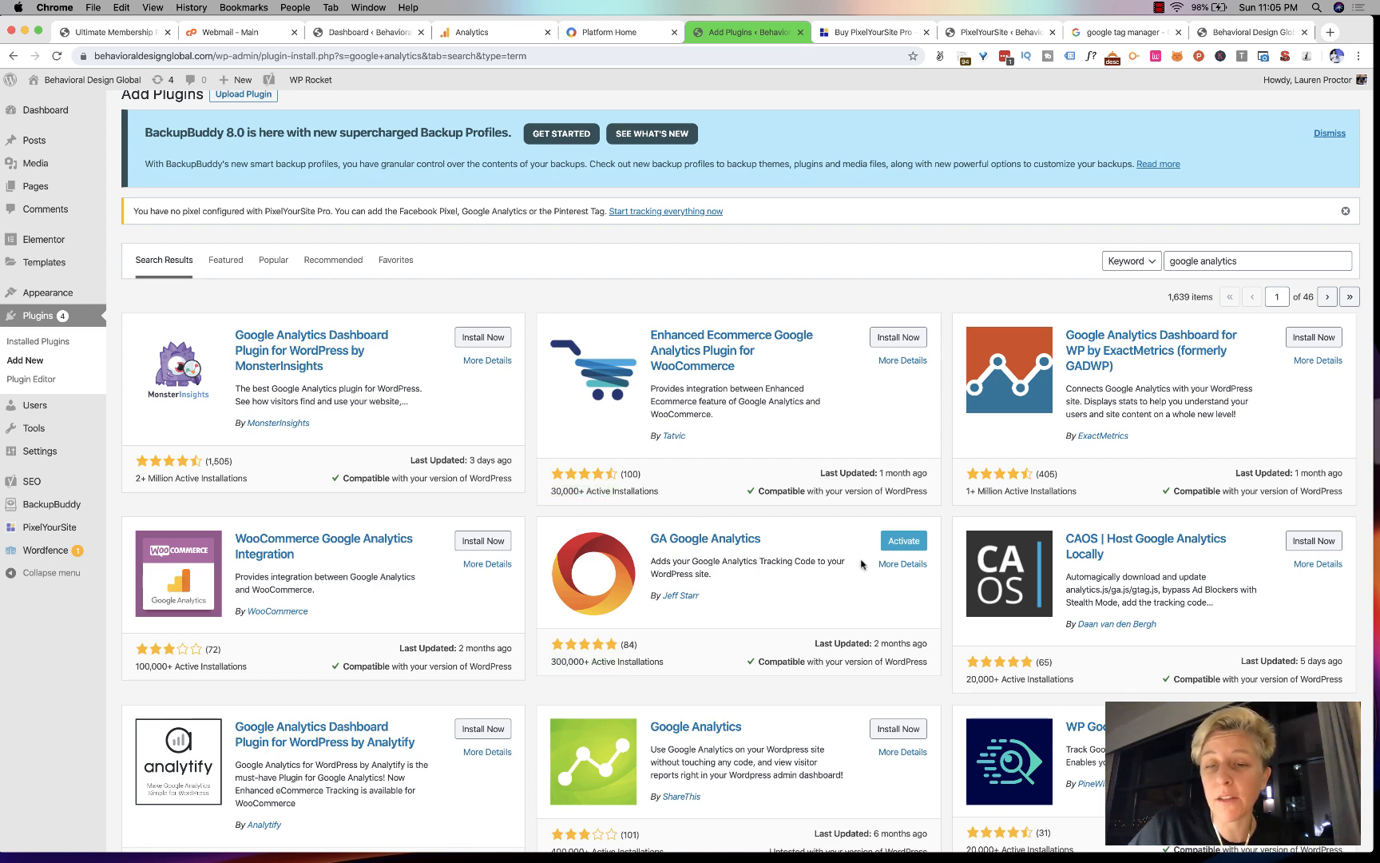
click(896, 542)
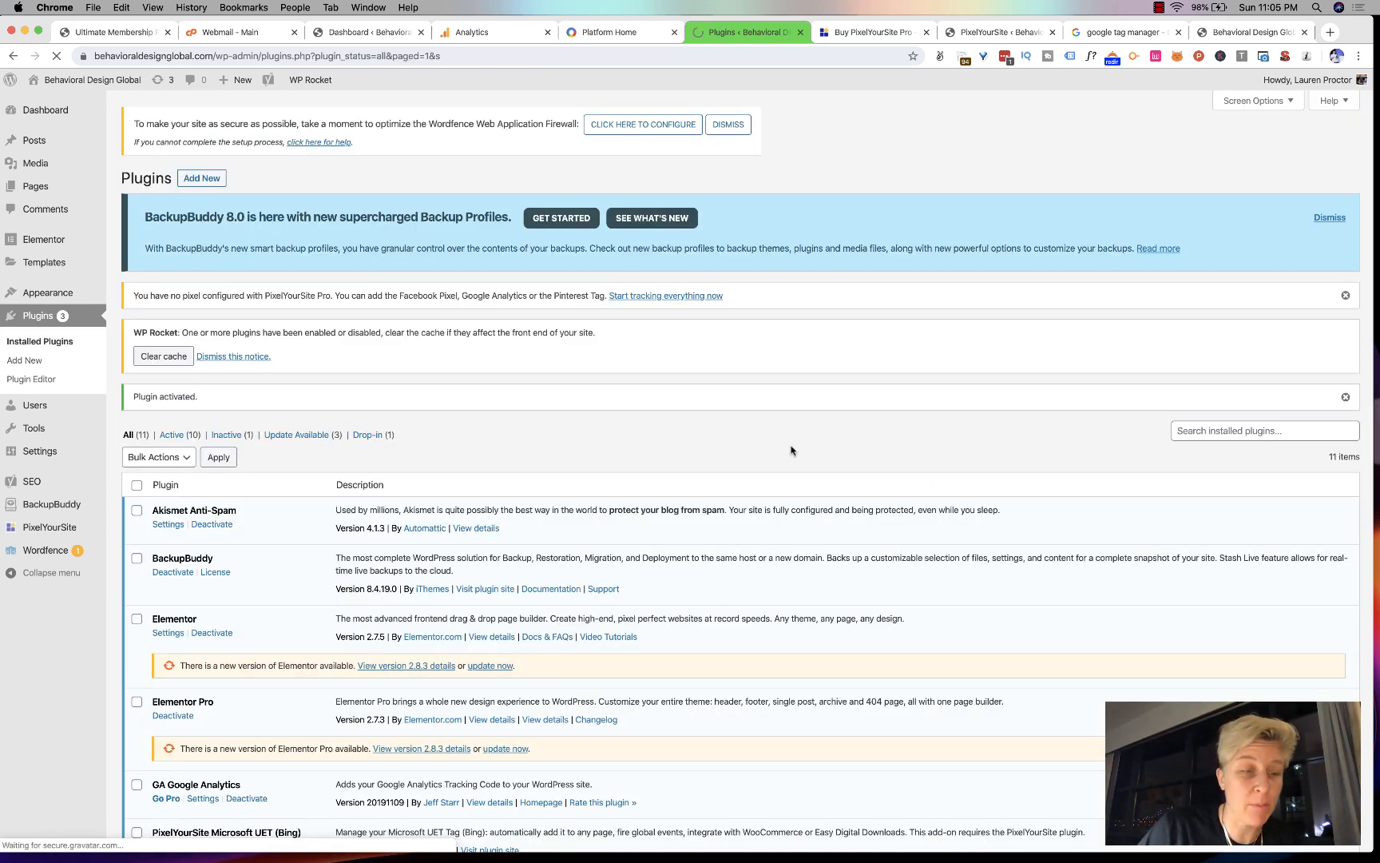
Open the Google Analytics settings page that belongs to the activated GA Google Analytics plugin.
scroll(791, 451, down, 1)
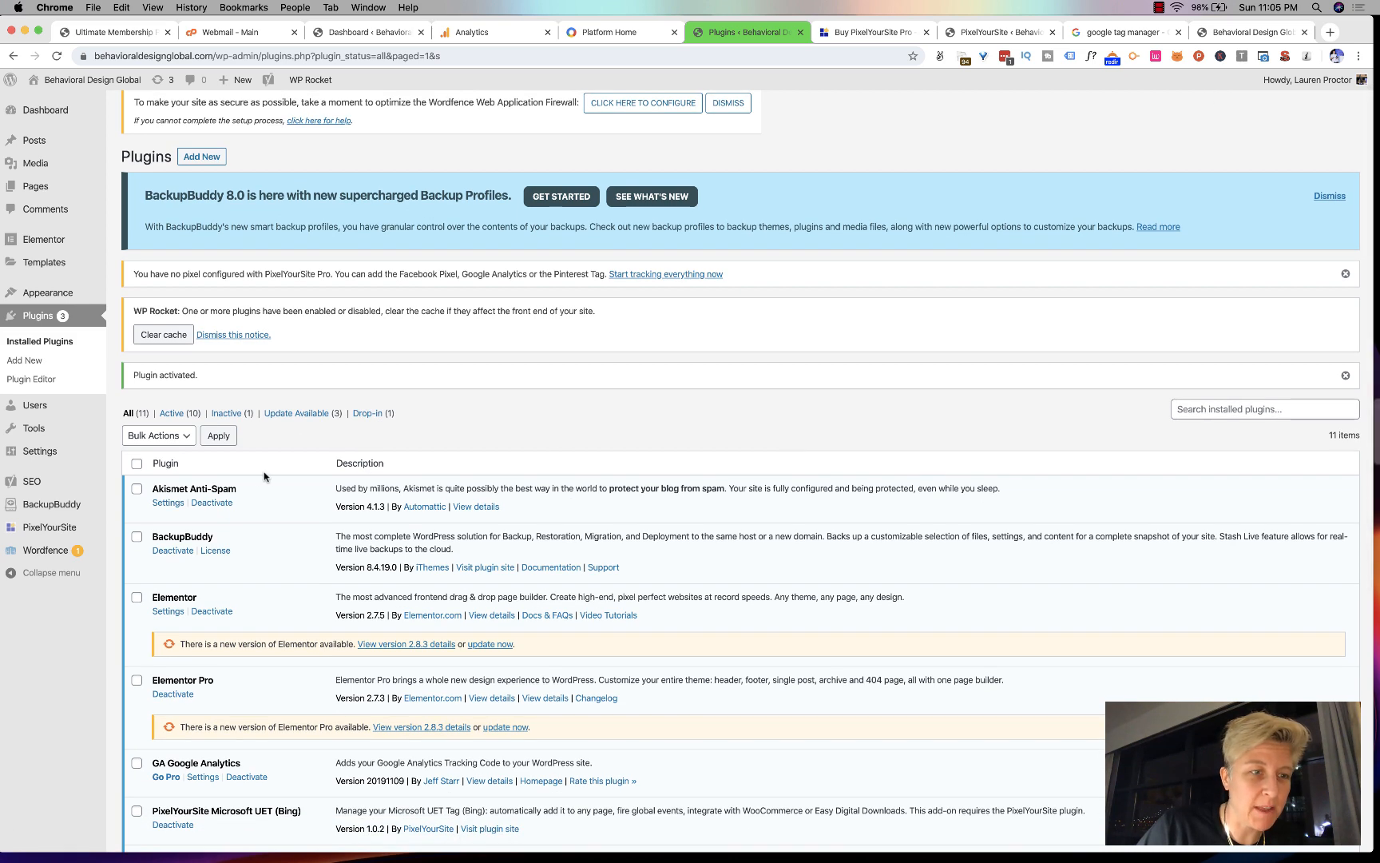
mouse_move(68, 457)
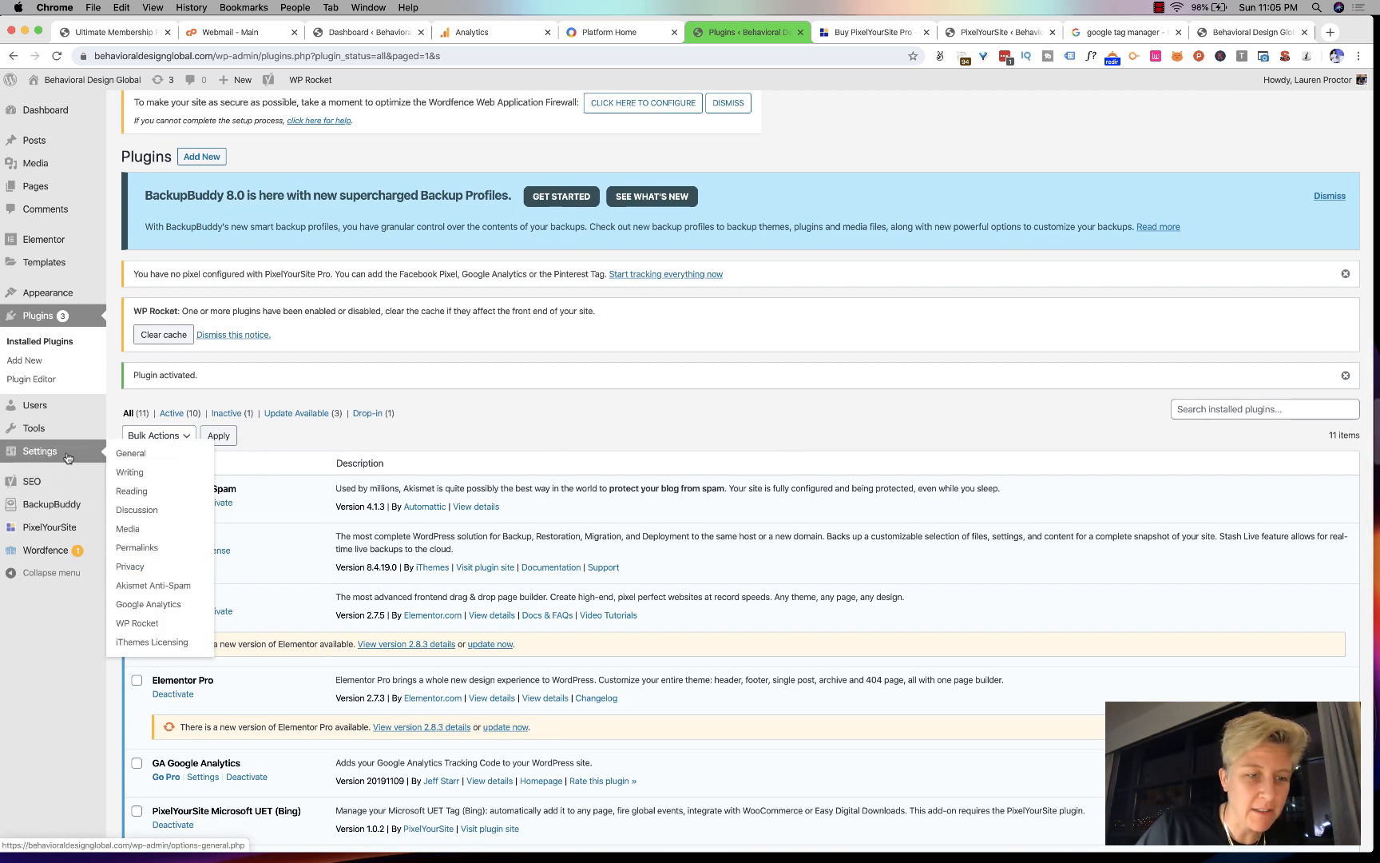
click(156, 606)
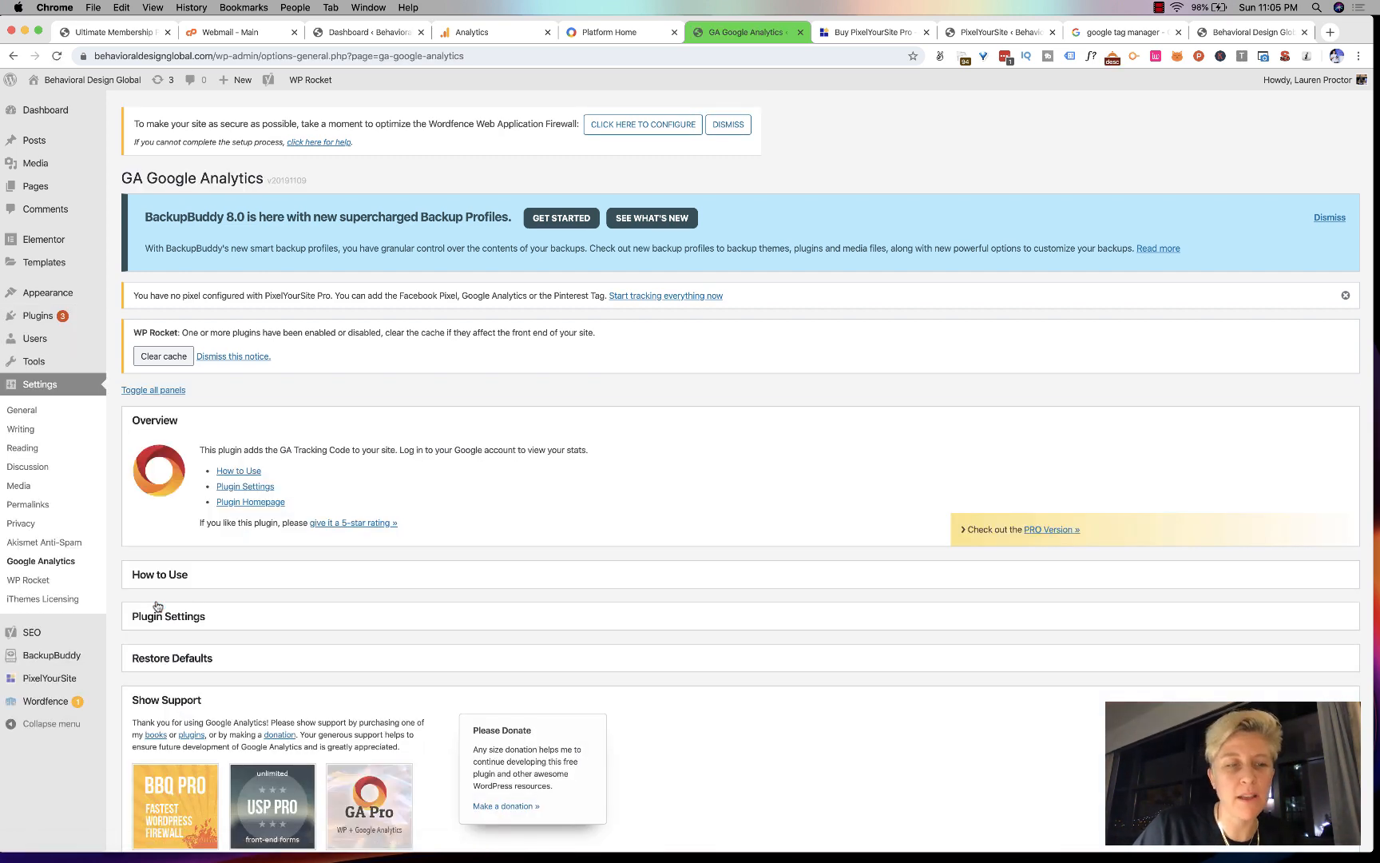
scroll(744, 570, down, 2)
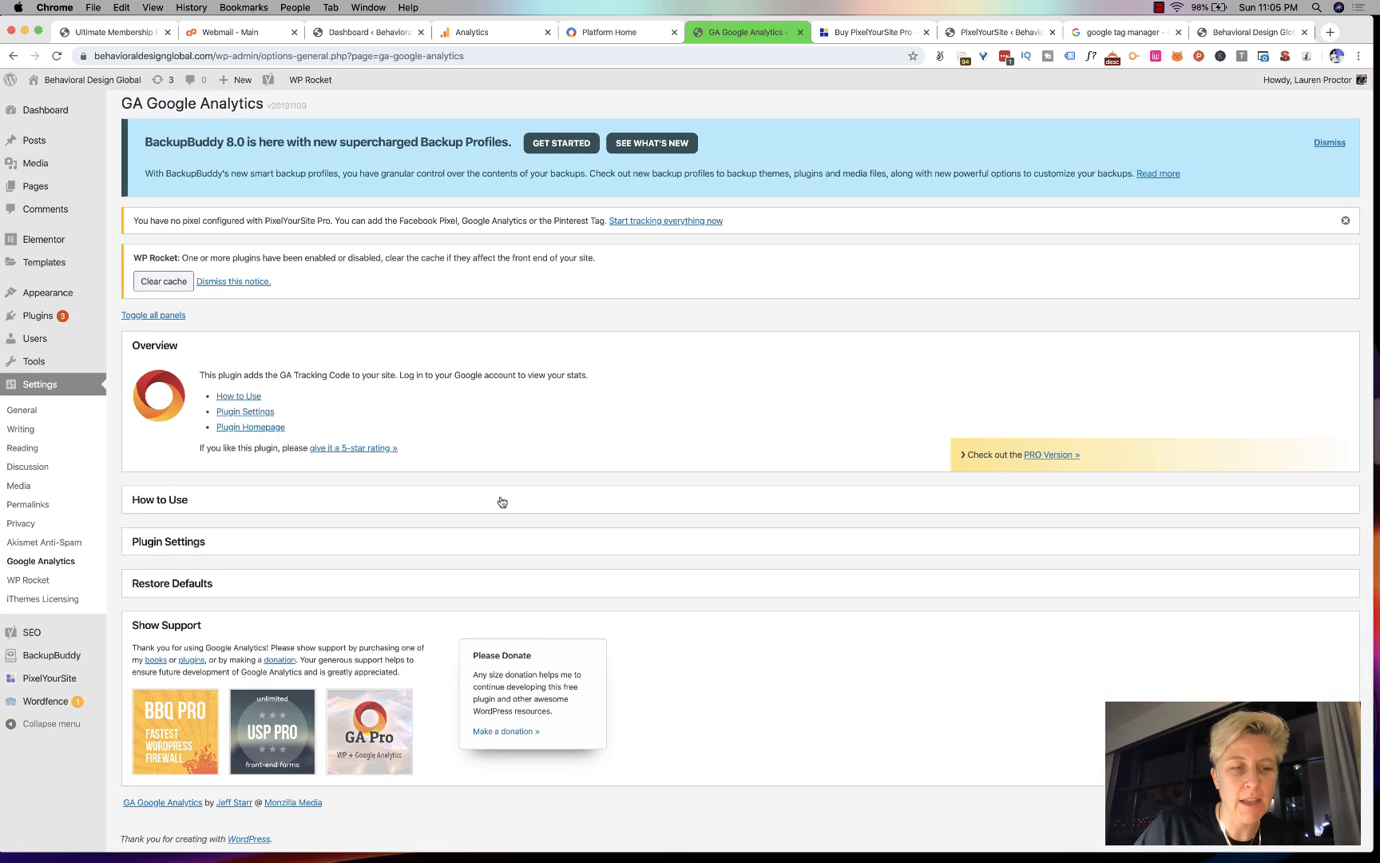
Copy the property's tracking ID from Google Analytics and enter it as the GA Tracking ID in the GA Google Analytics plugin settings.
click(287, 545)
scroll(286, 549, down, 10)
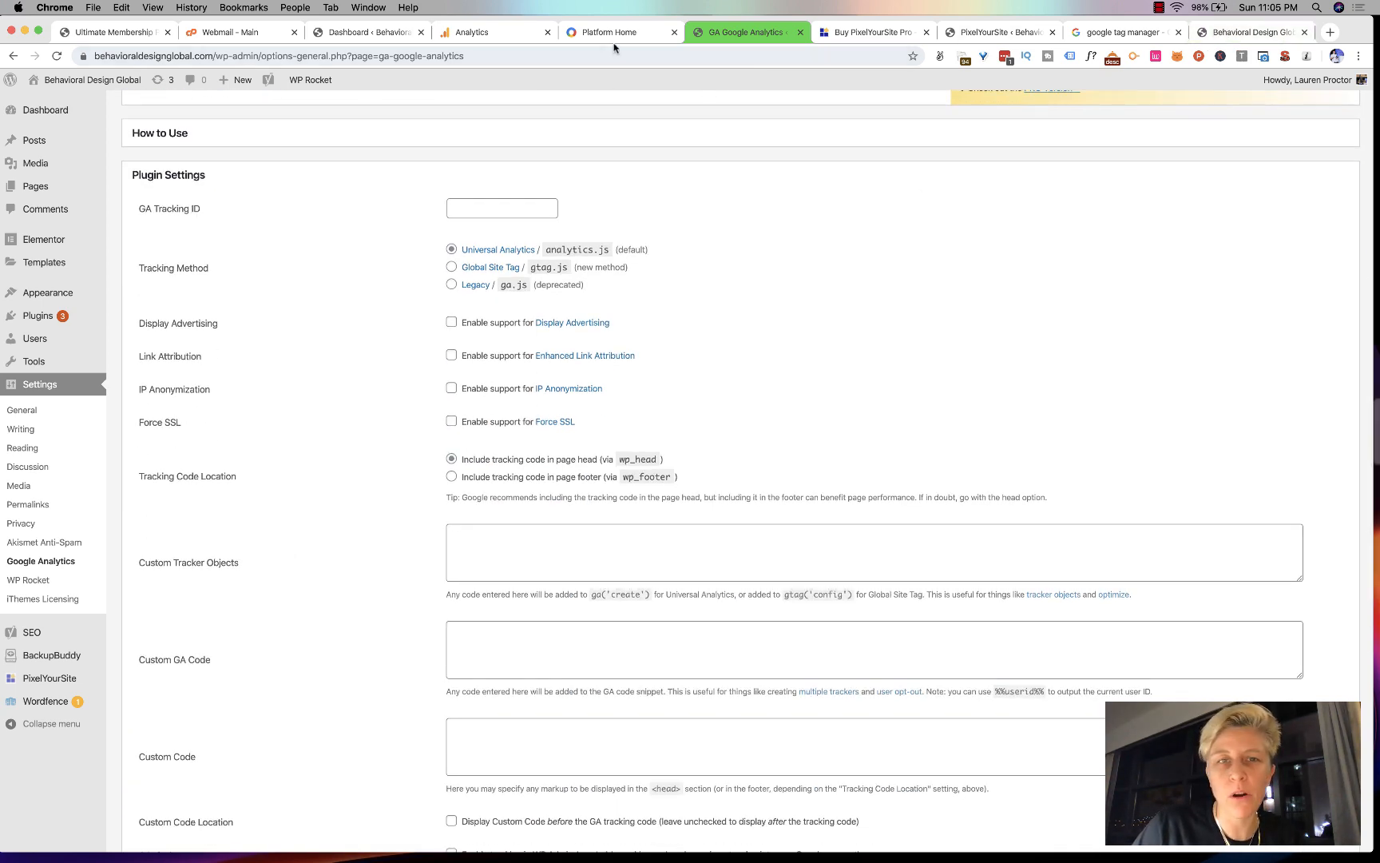
click(518, 34)
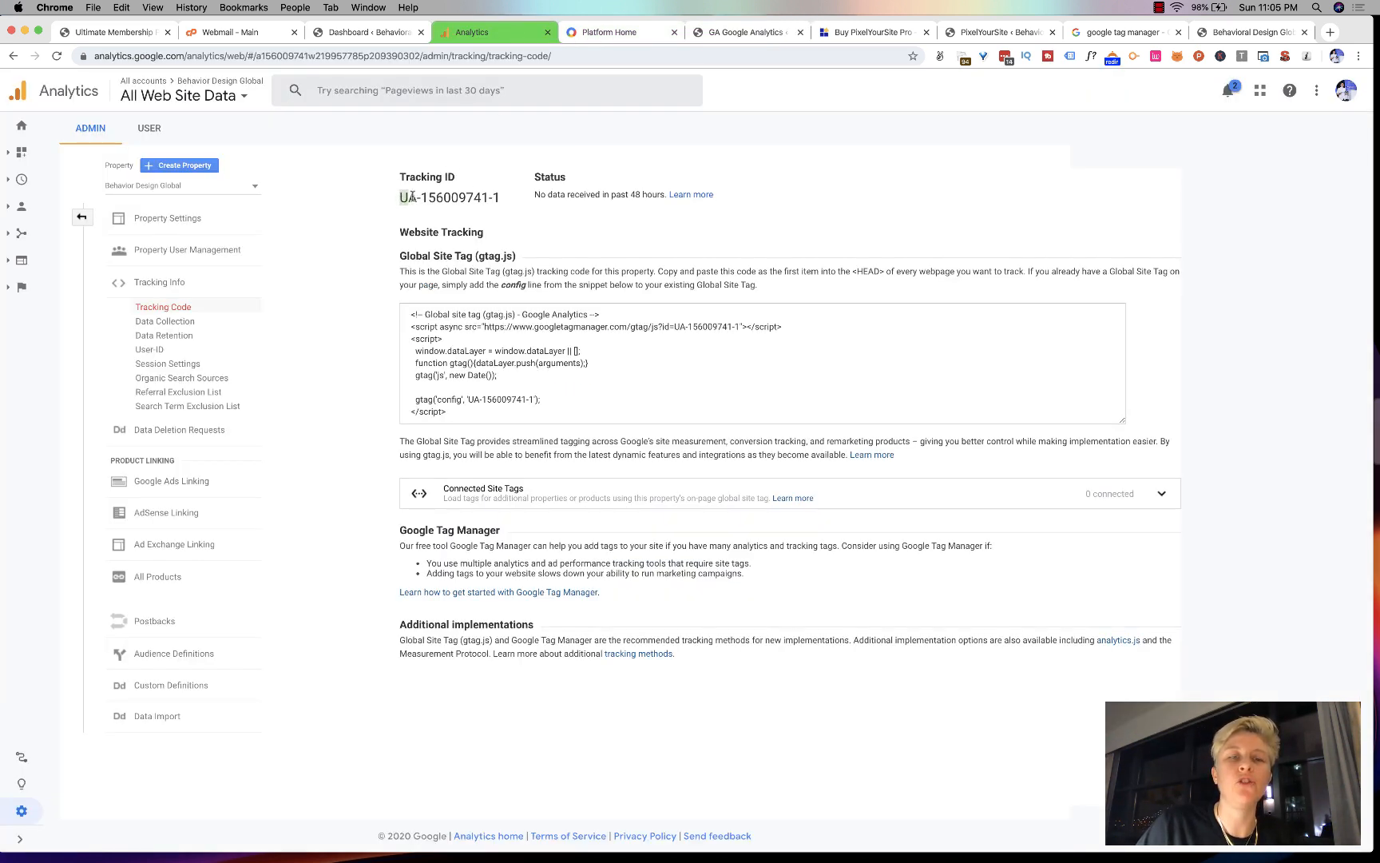
drag(411, 198, 499, 190)
key(super+c)
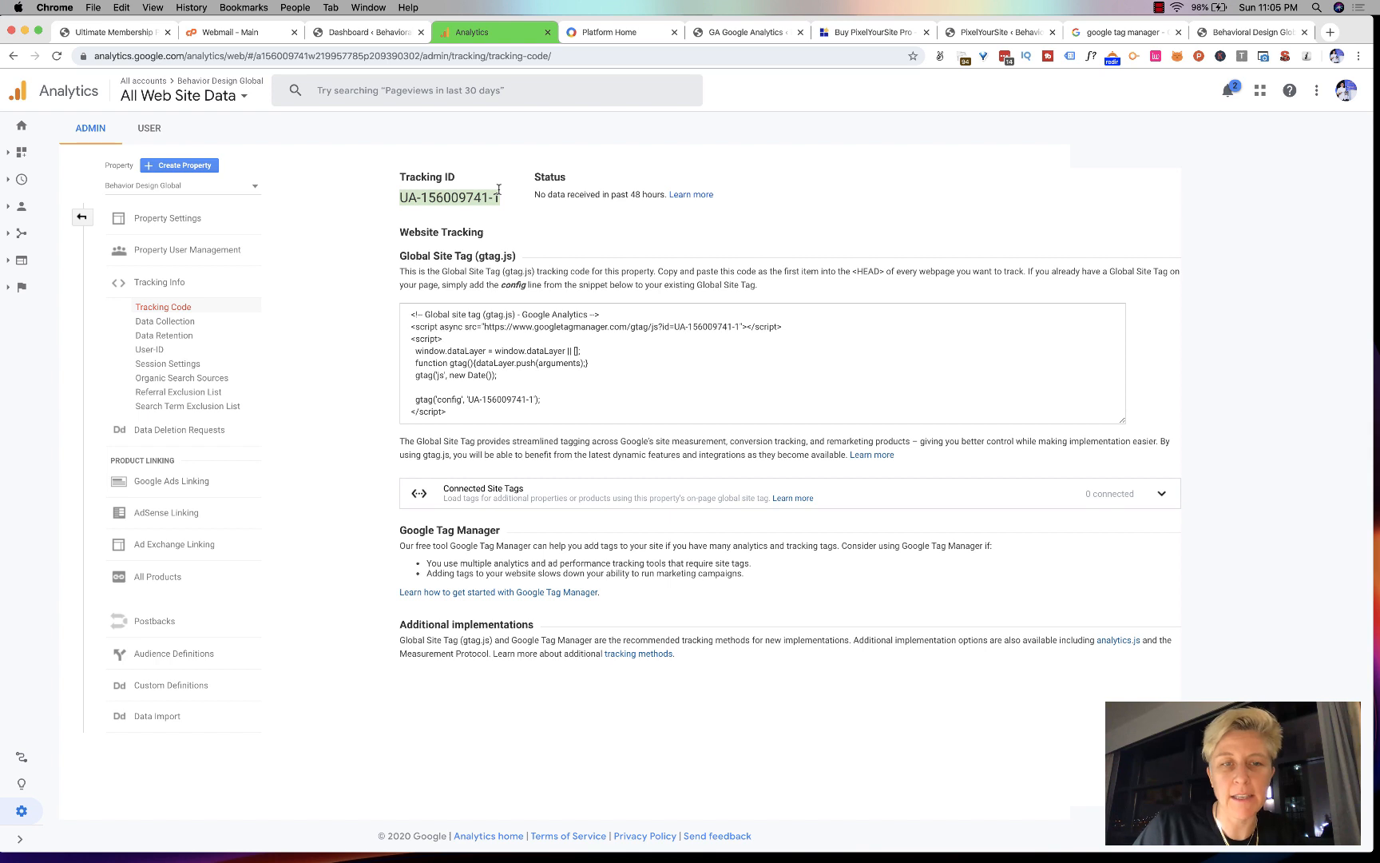
click(487, 376)
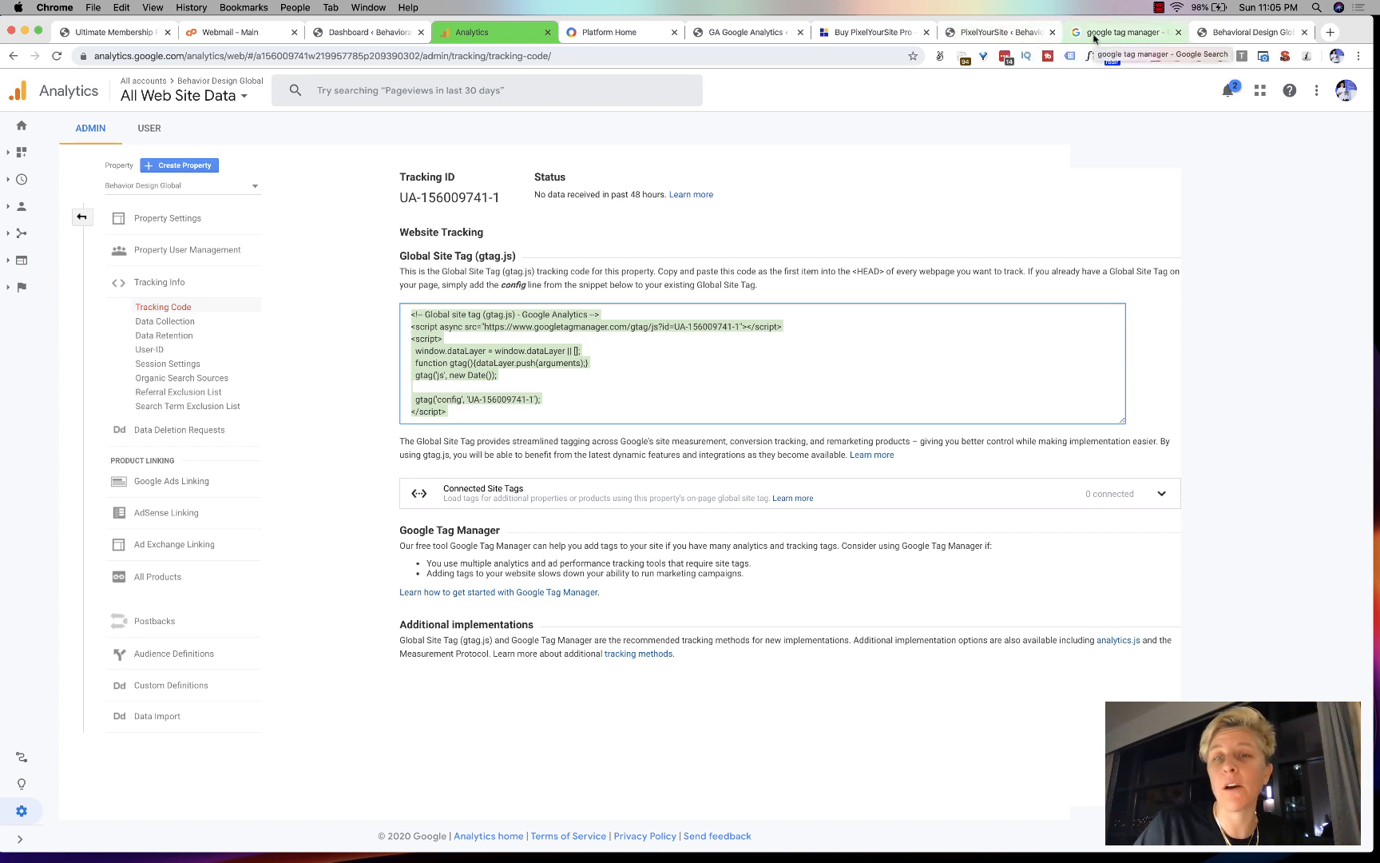
click(780, 35)
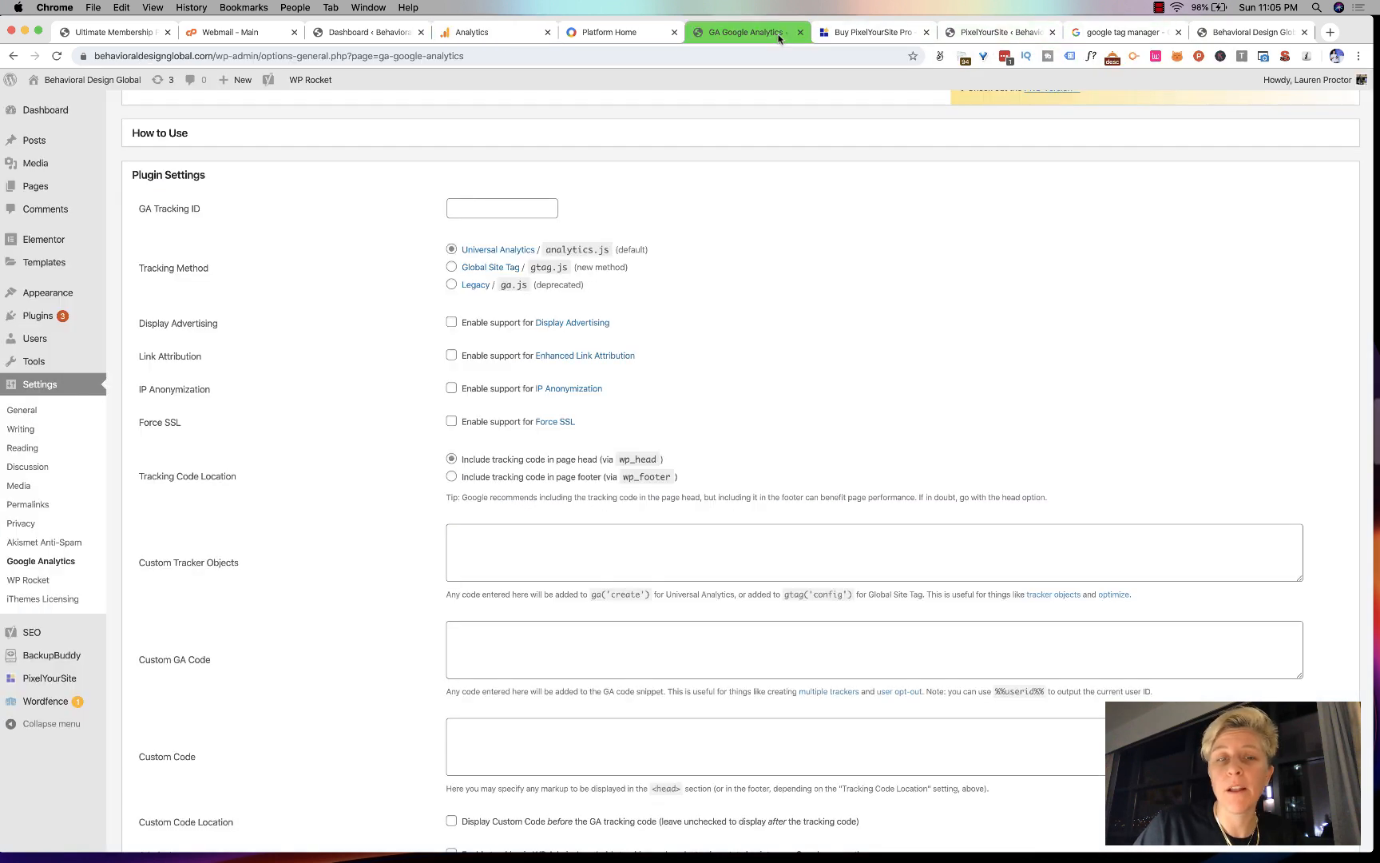
click(486, 206)
key(super+v)
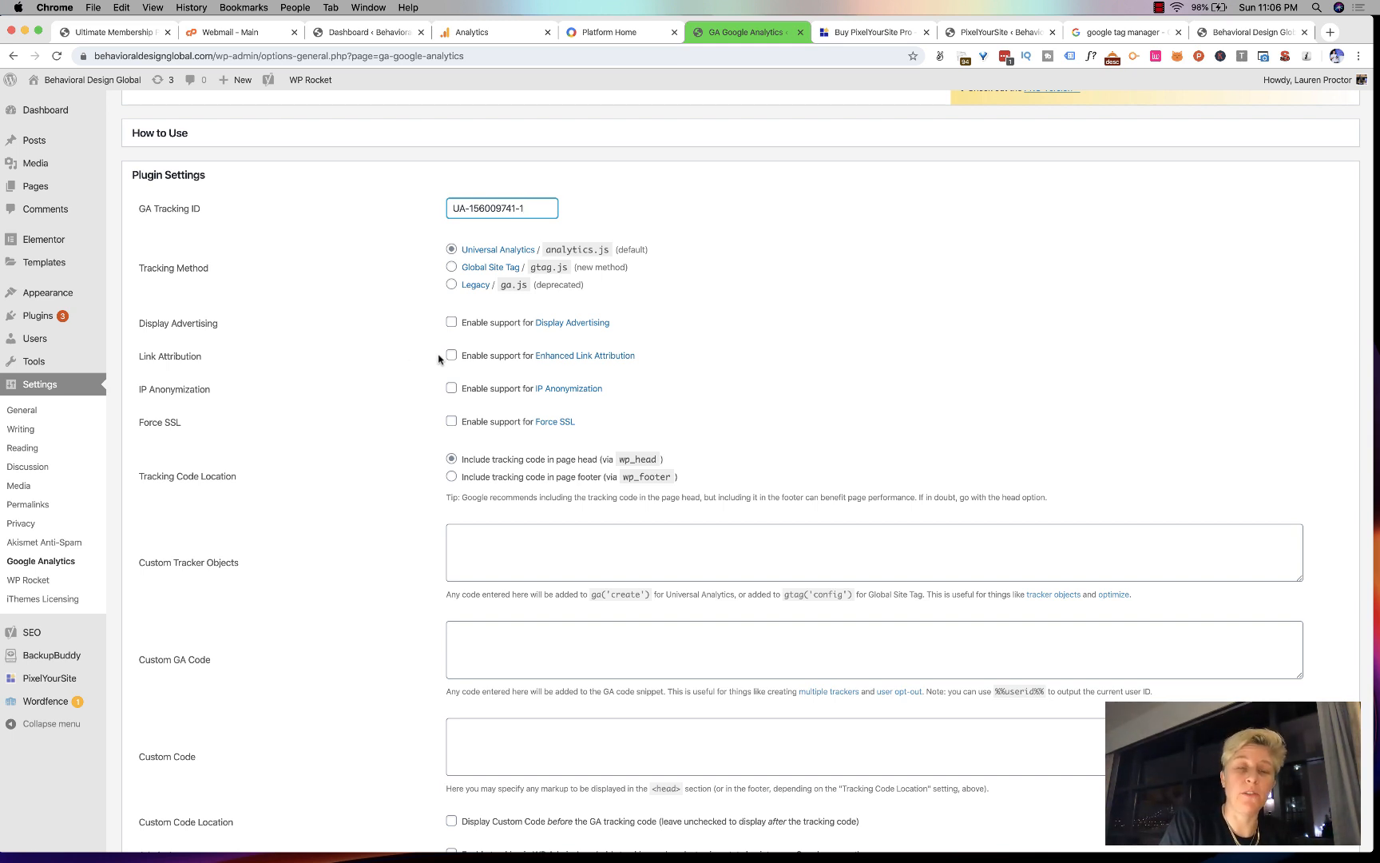
Enable support for Force SSL in the plugin settings and save the changes.
scroll(438, 331, down, 5)
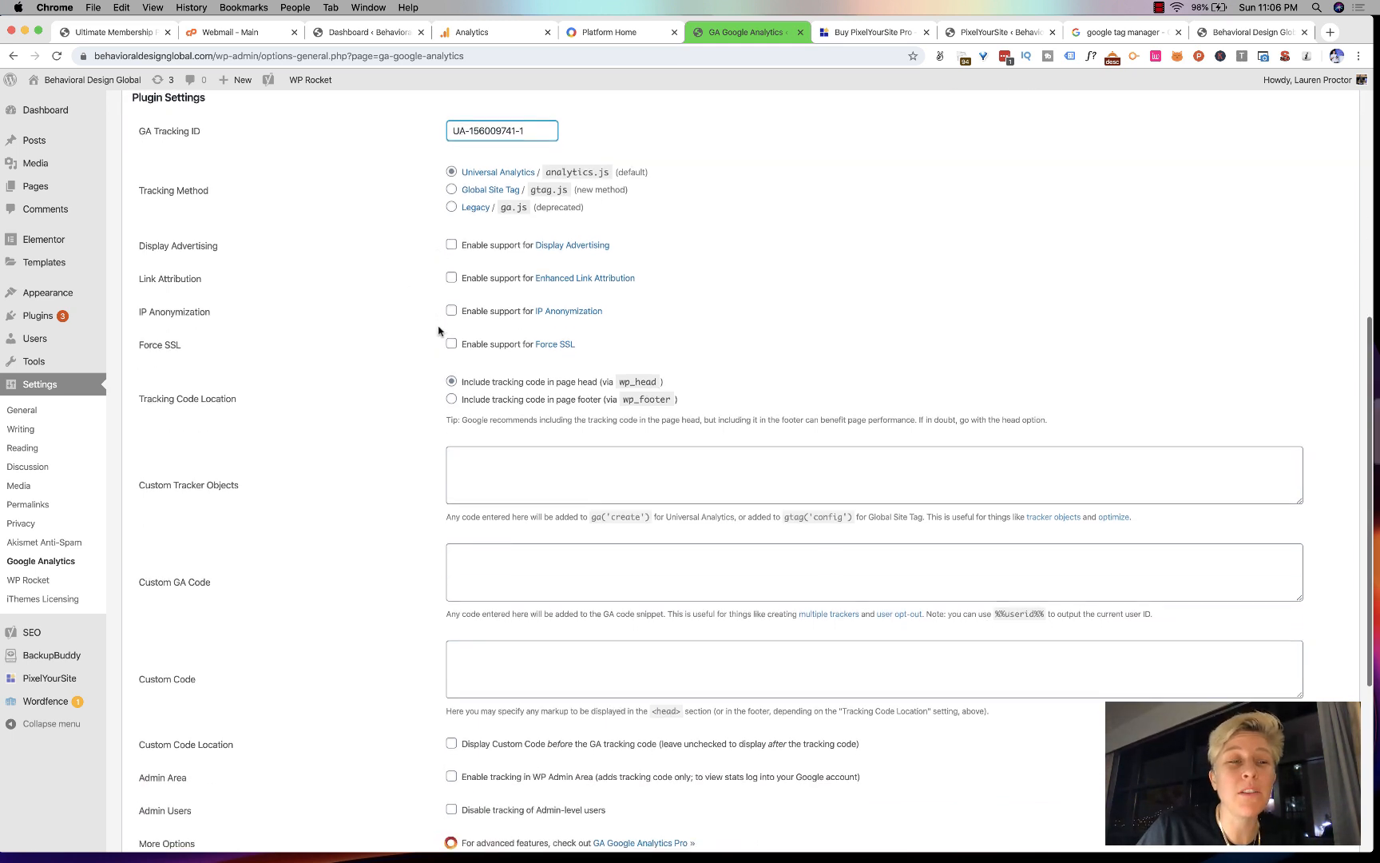
scroll(437, 331, down, 5)
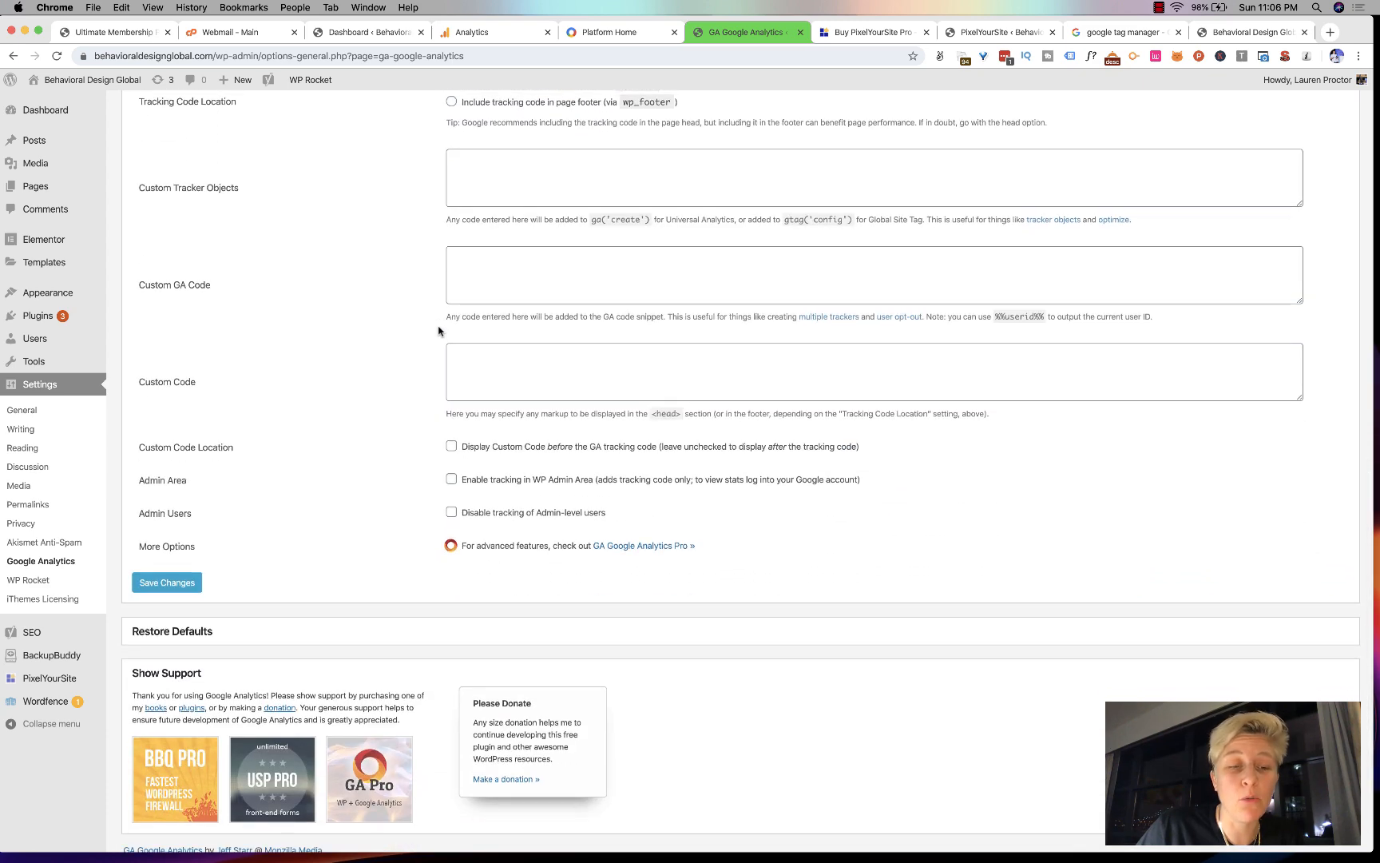
scroll(438, 331, up, 9)
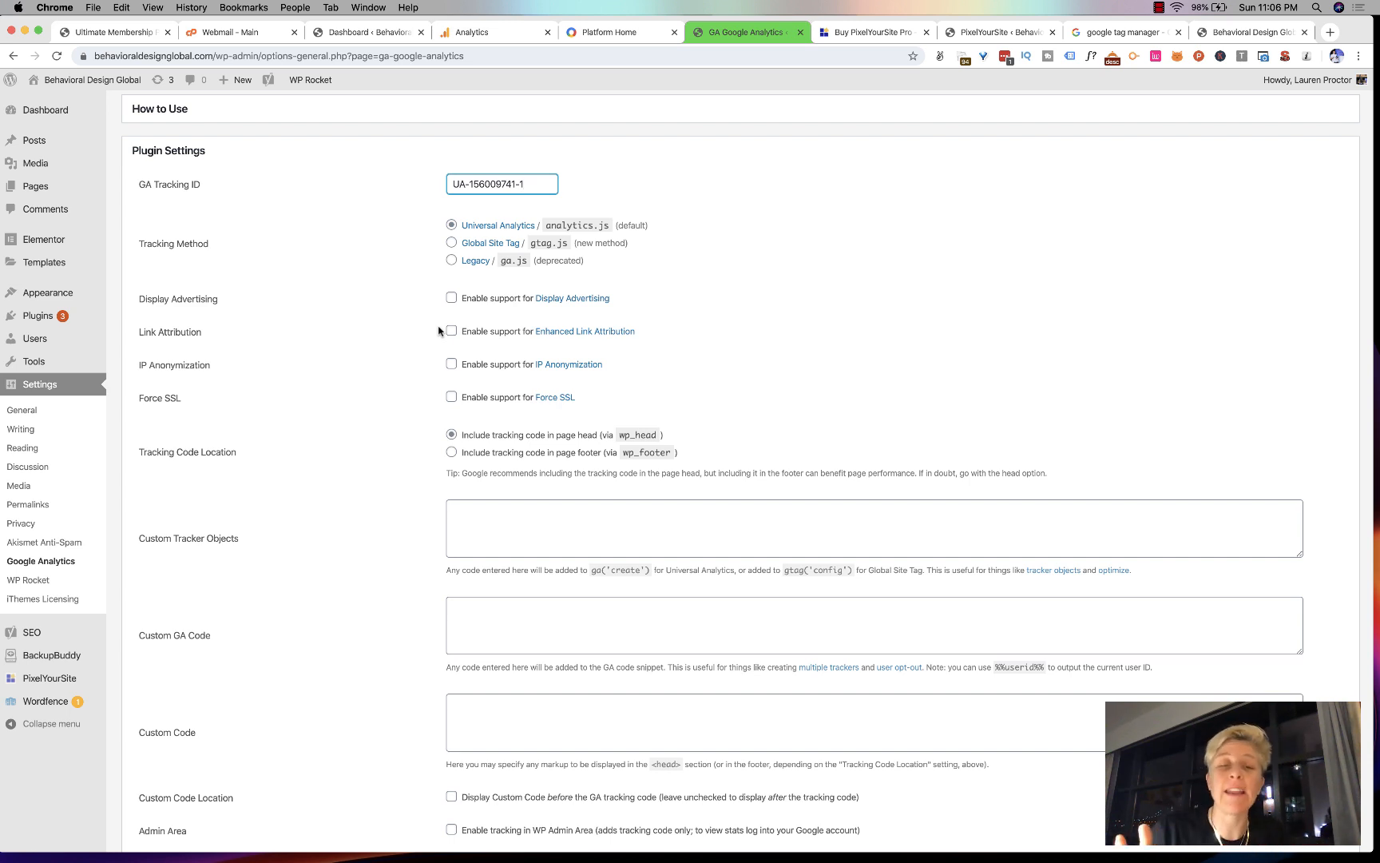
scroll(438, 331, down, 4)
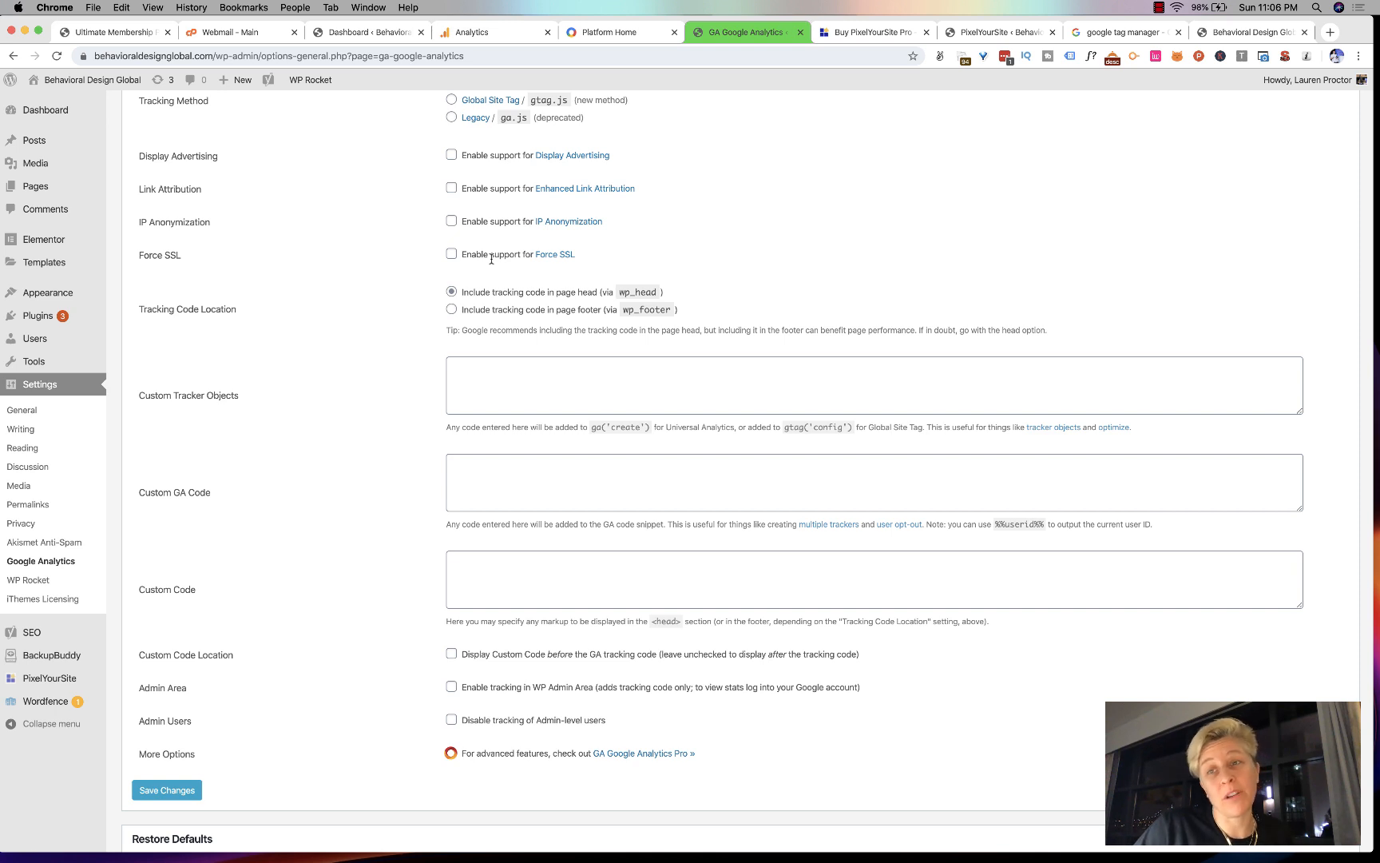
click(451, 255)
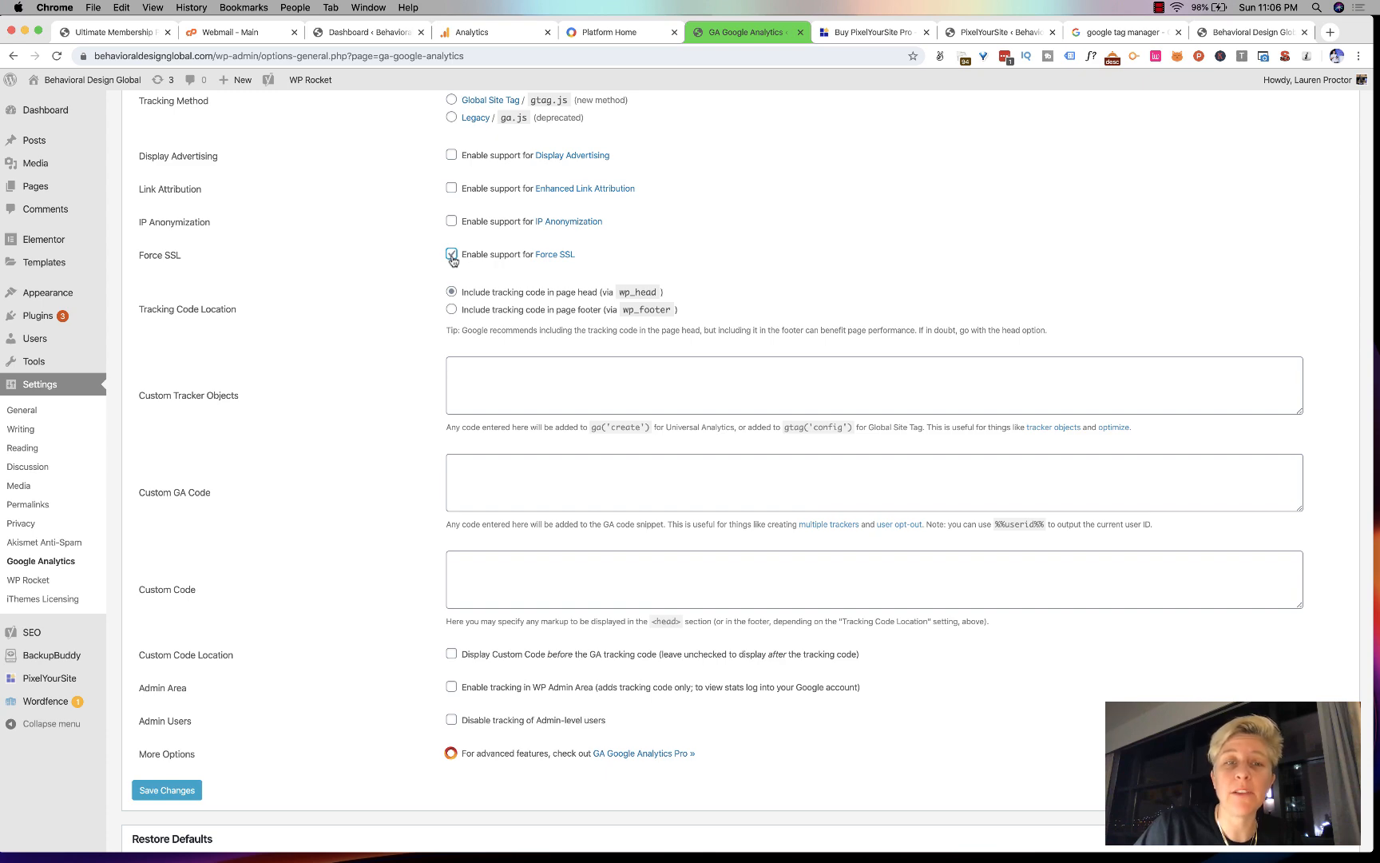
scroll(452, 260, up, 2)
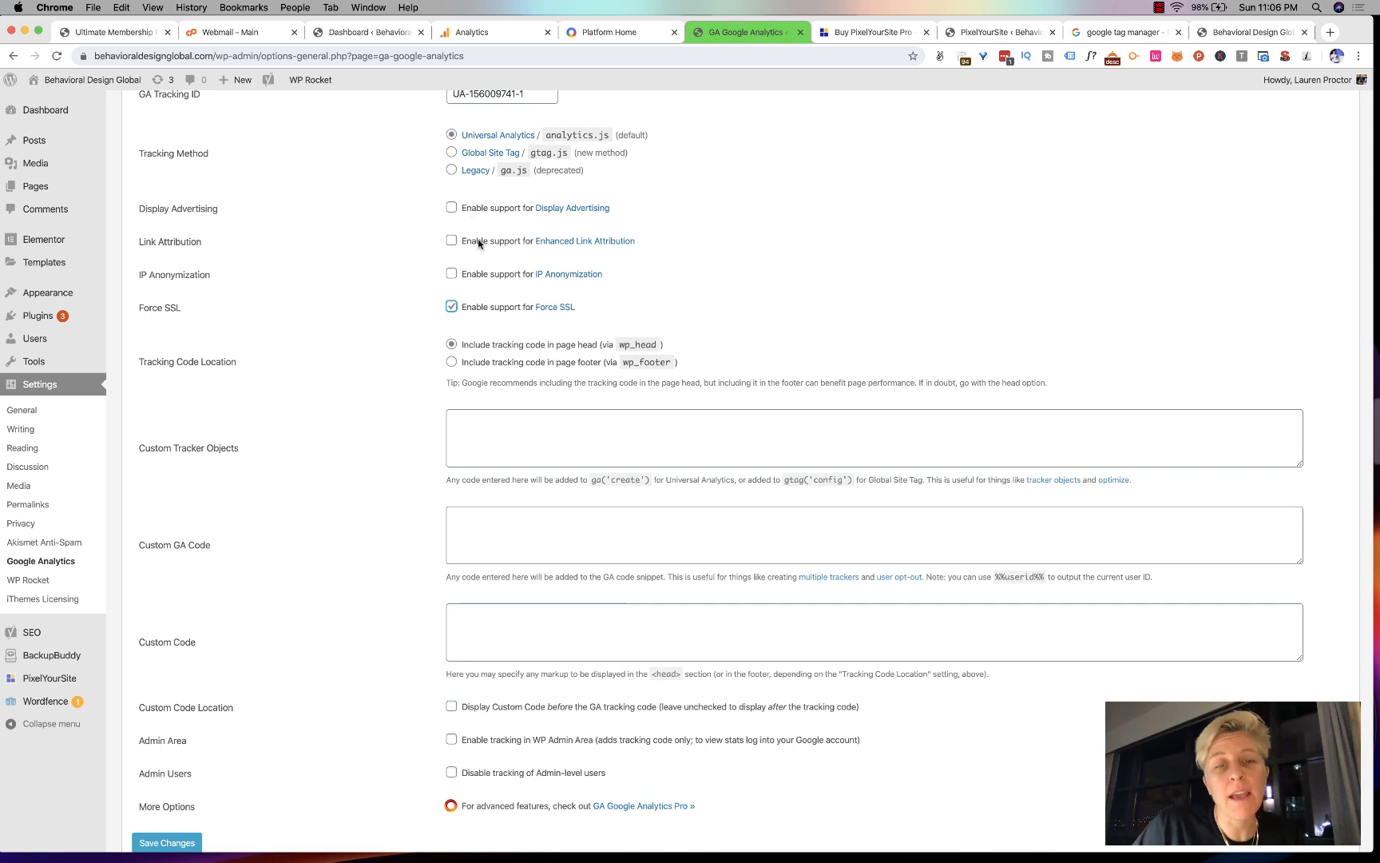
scroll(360, 425, down, 2)
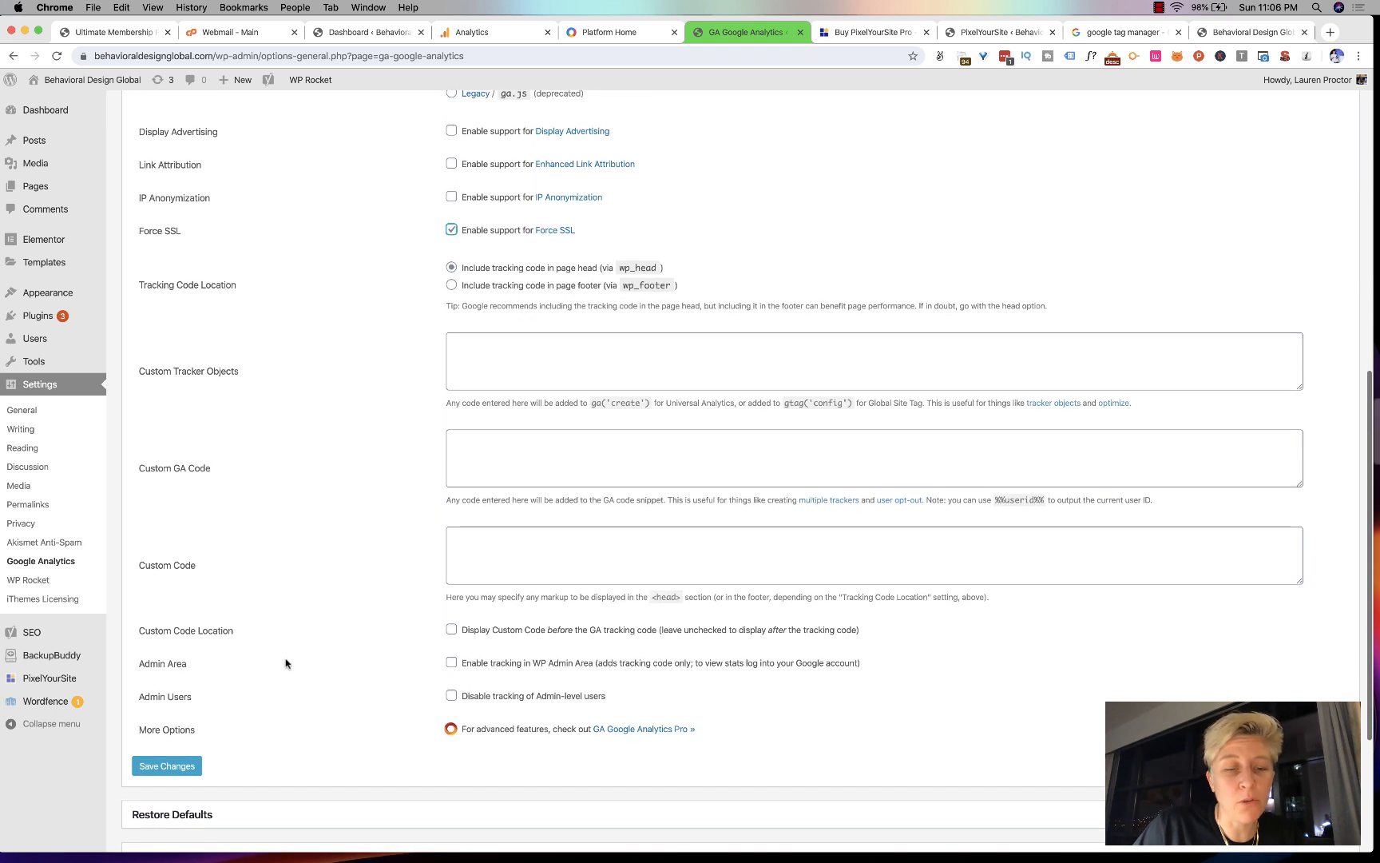
click(182, 771)
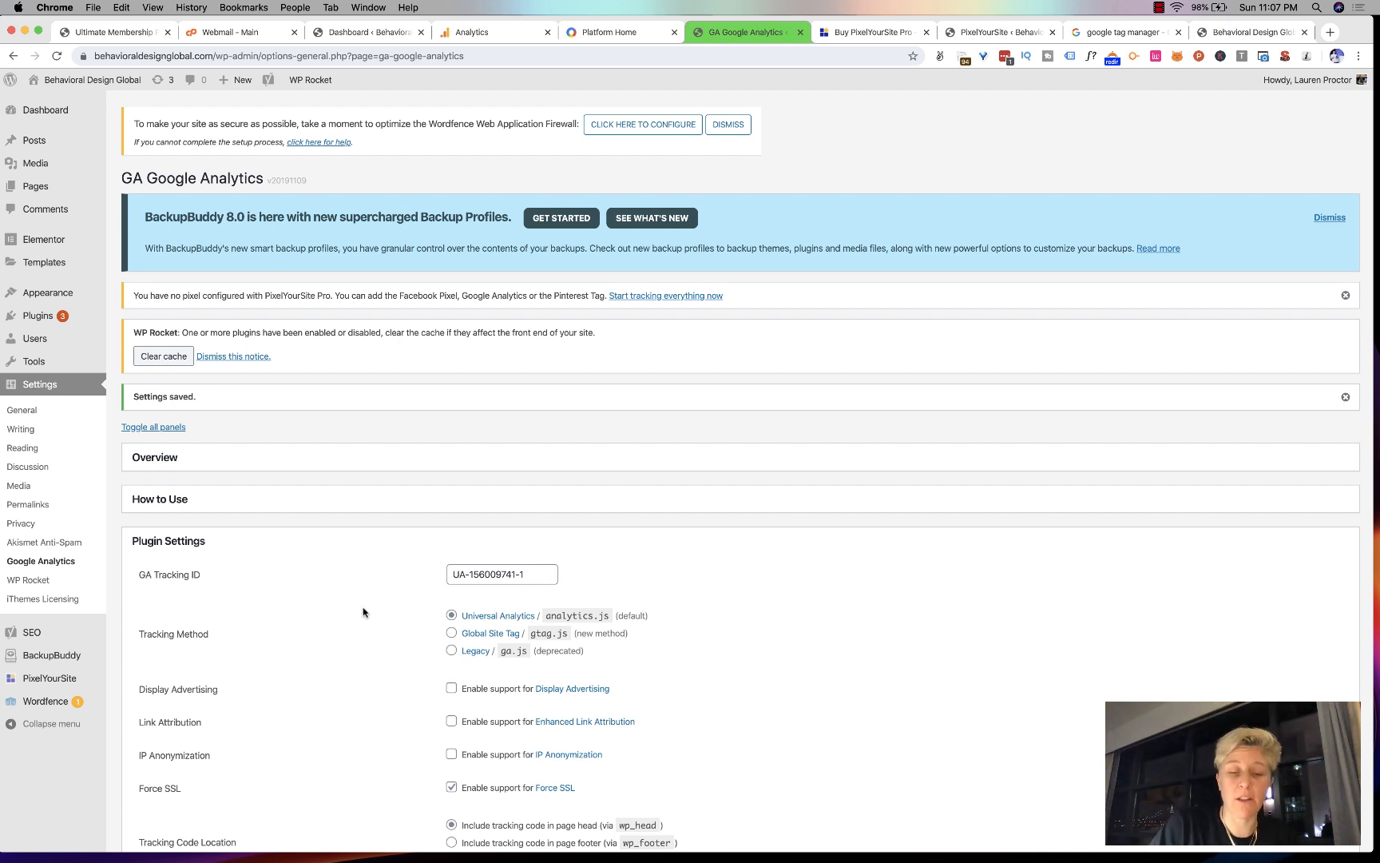
Open the behavioraldesignglobal.com homepage in a new browser tab and view its page source.
key(super+t)
text(behav)
key(Return)
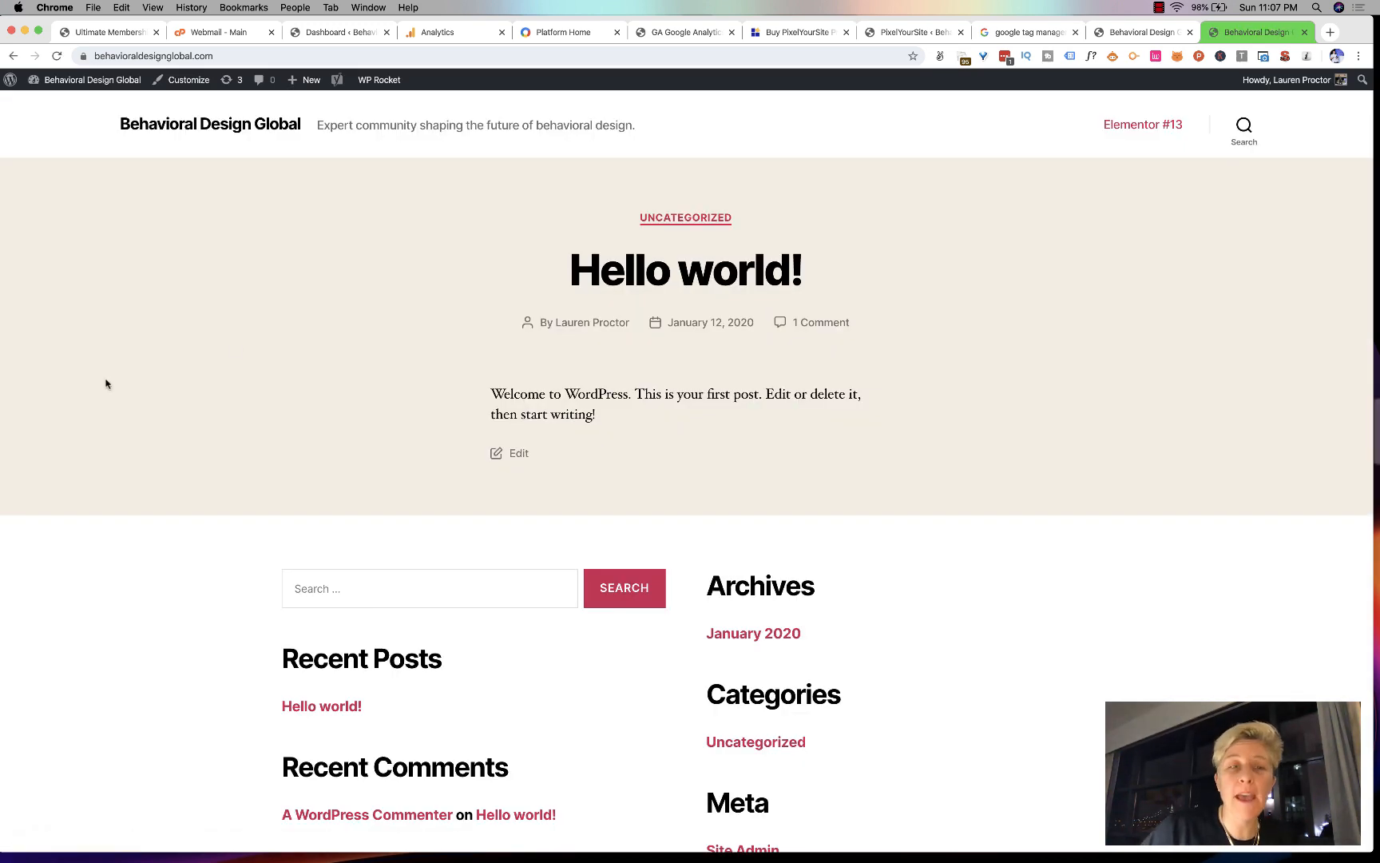
right_click(106, 383)
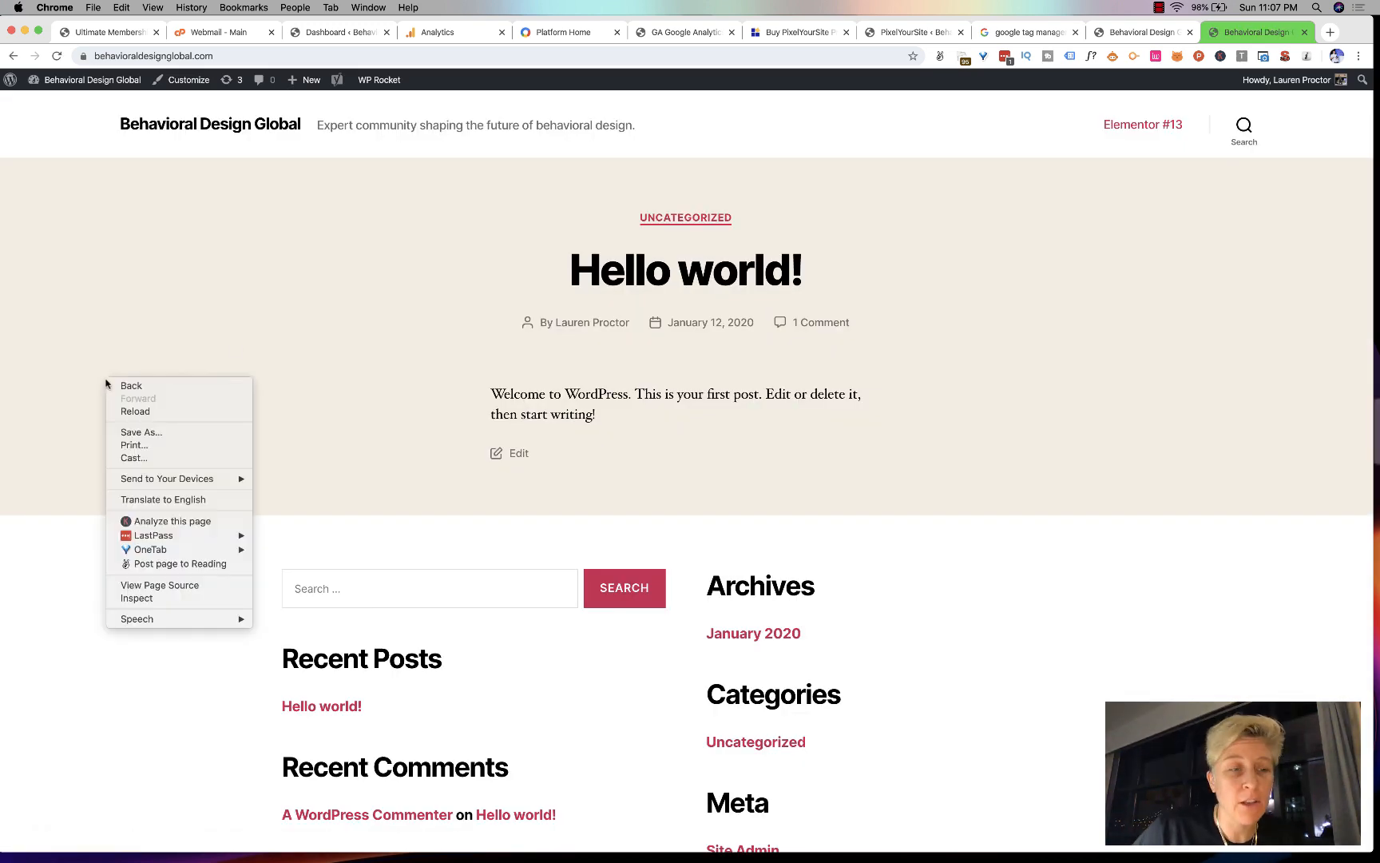
click(137, 599)
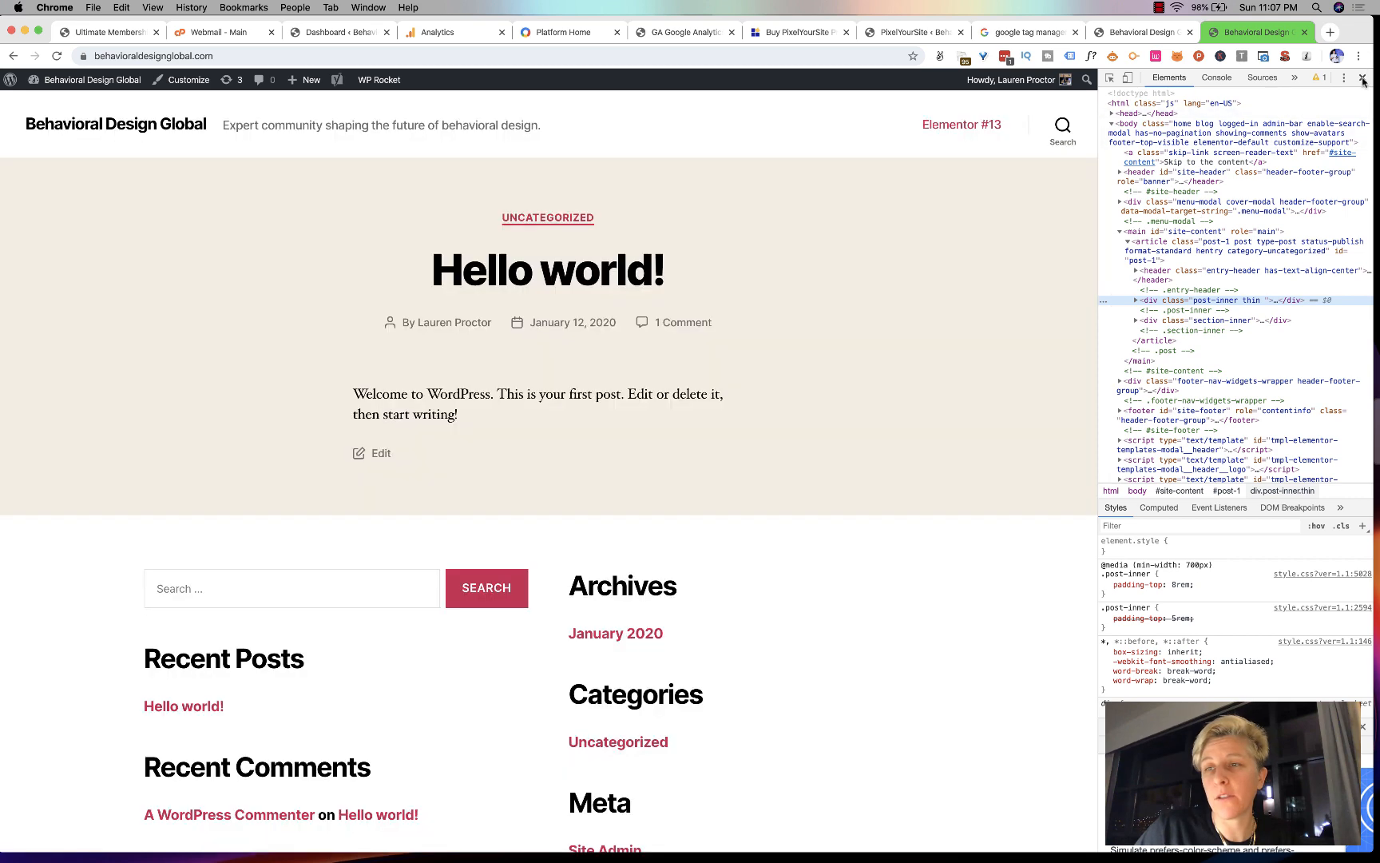
click(1363, 77)
right_click(782, 310)
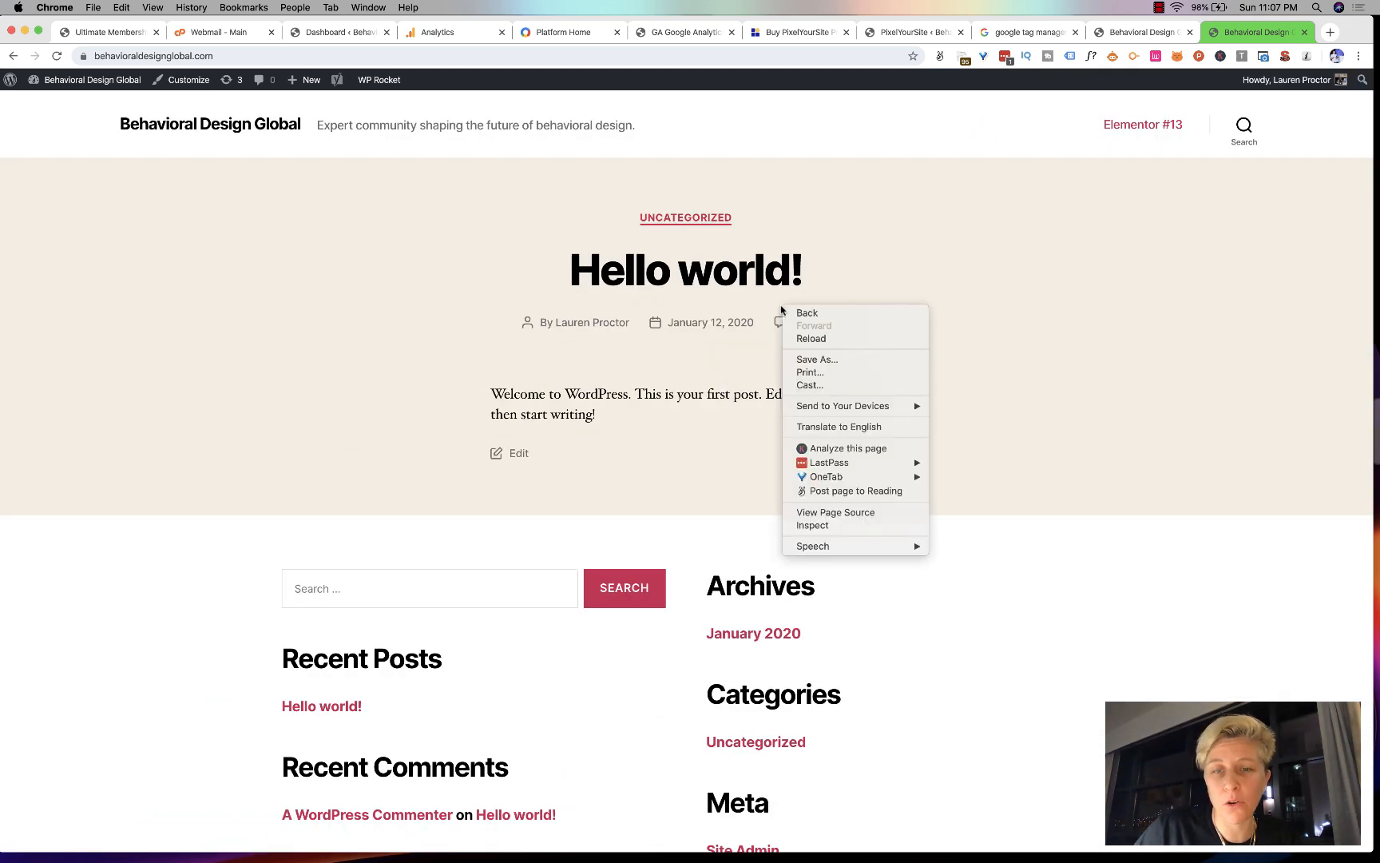
click(805, 514)
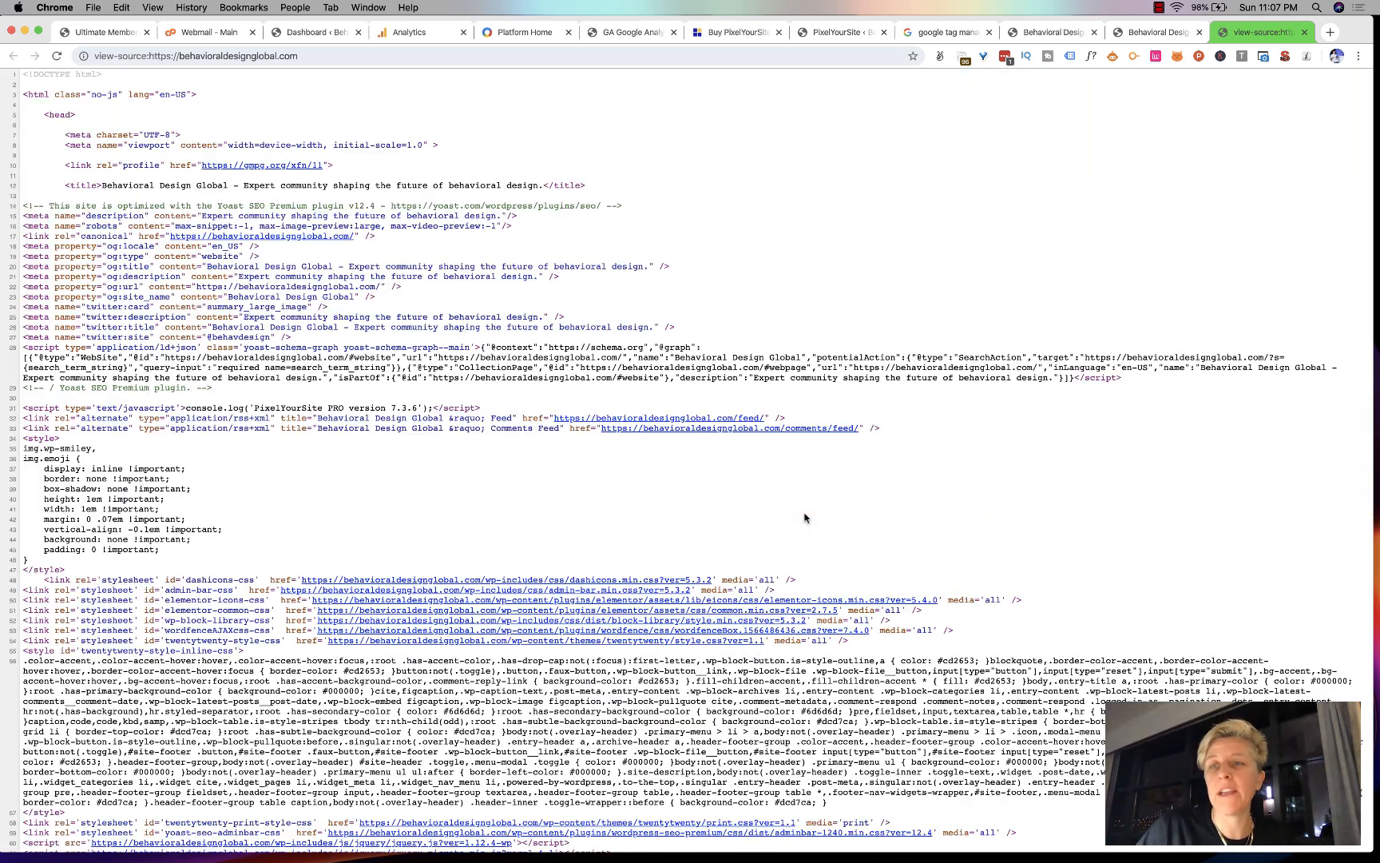
Search the page source for "UA-" and highlight the whole Google Analytics script block that contains it.
key(super+f)
text(UA)
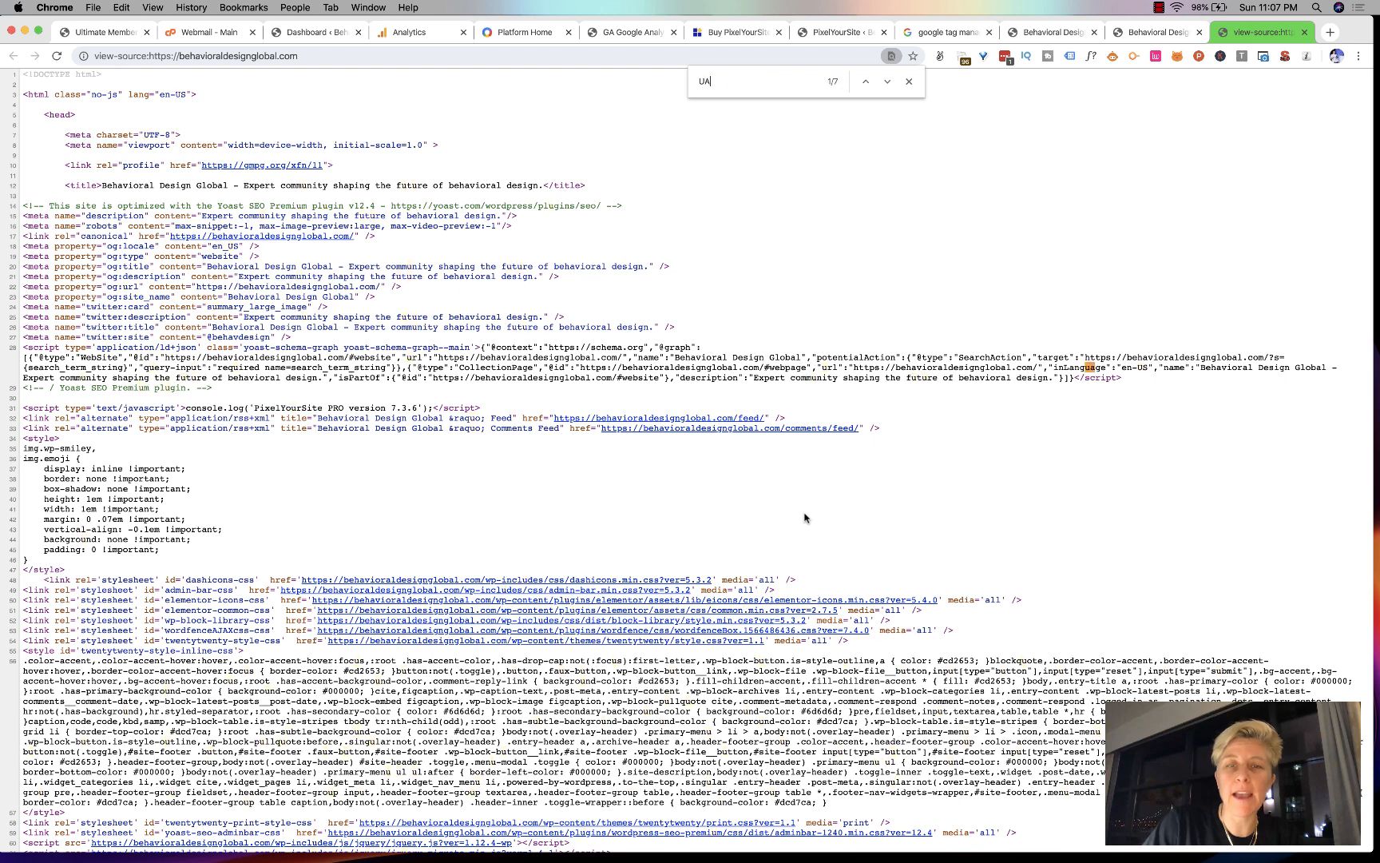
text(-)
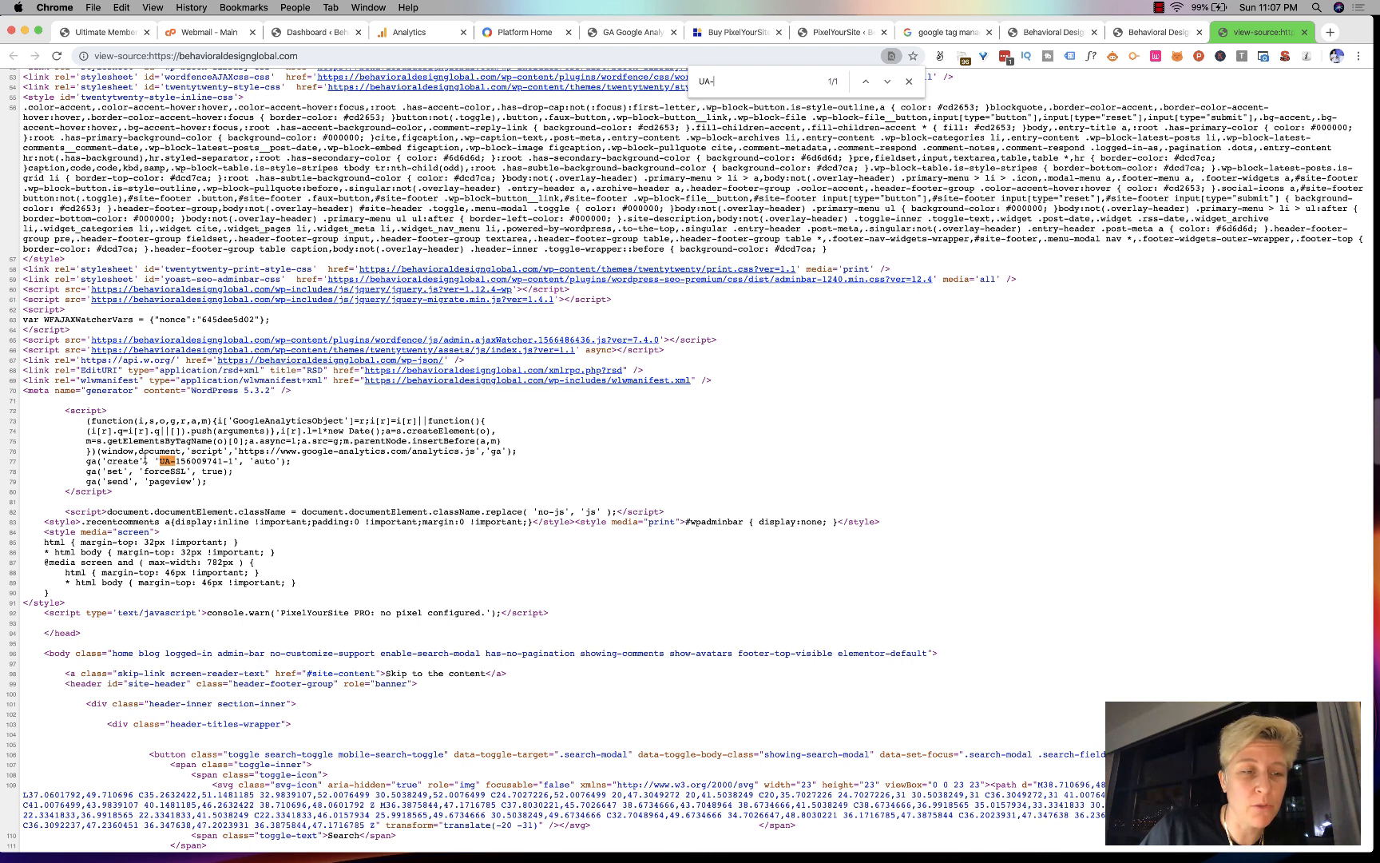
drag(84, 410, 501, 441)
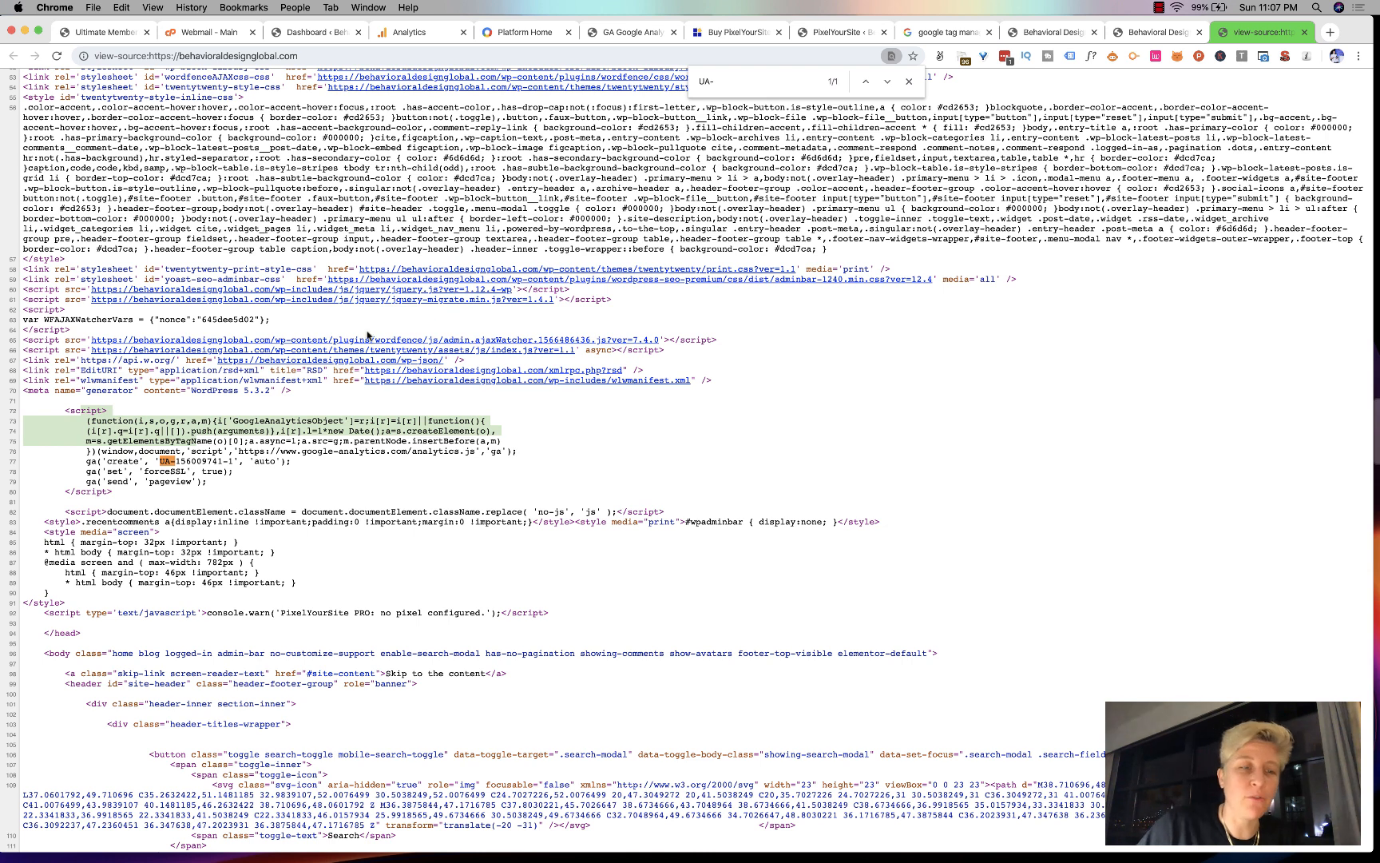
drag(66, 409, 148, 499)
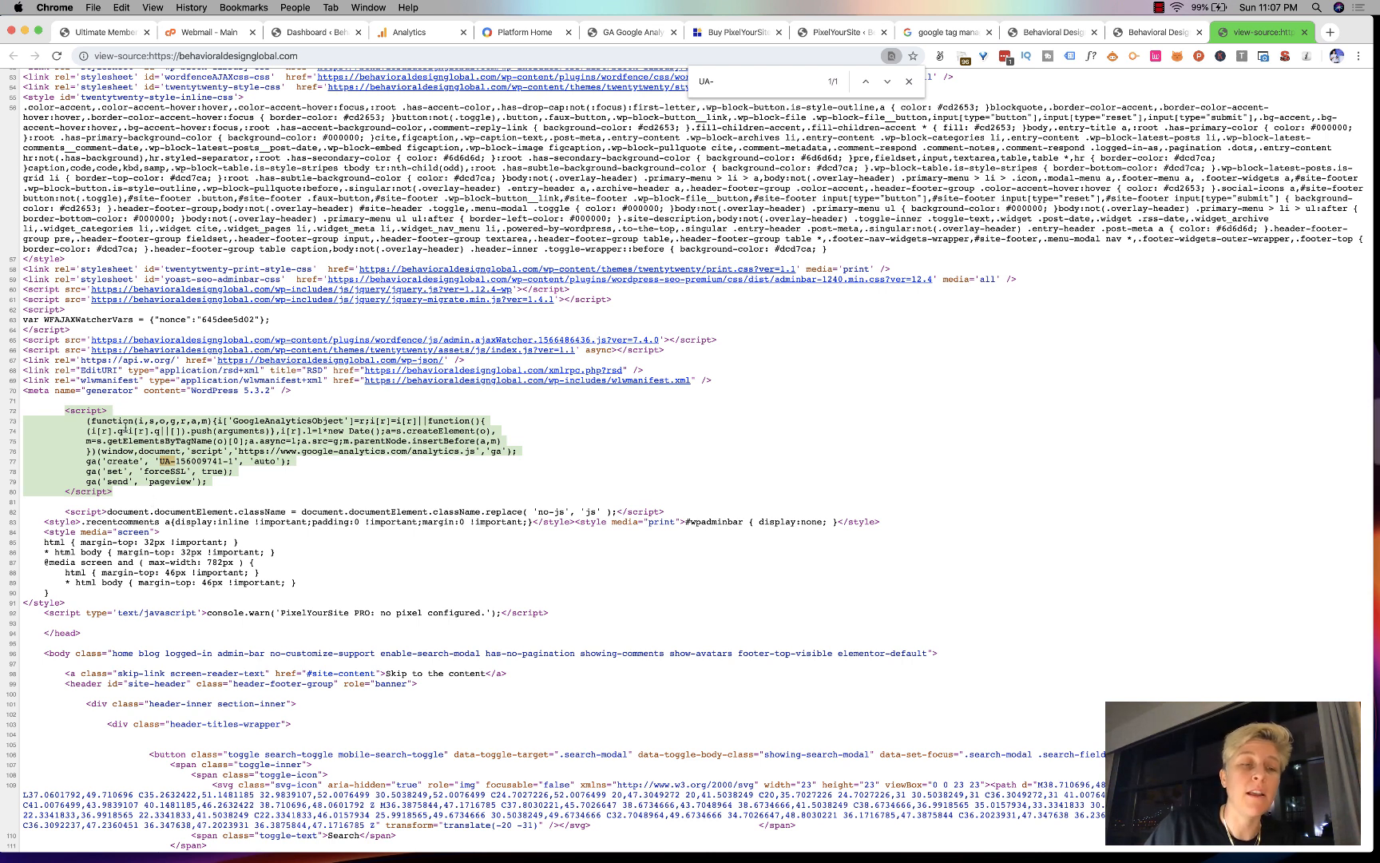
Copy the tracking ID from the page source and compare it with the one on the property's Tracking Code page in Google Analytics.
click(161, 466)
drag(160, 464, 232, 462)
key(super+c)
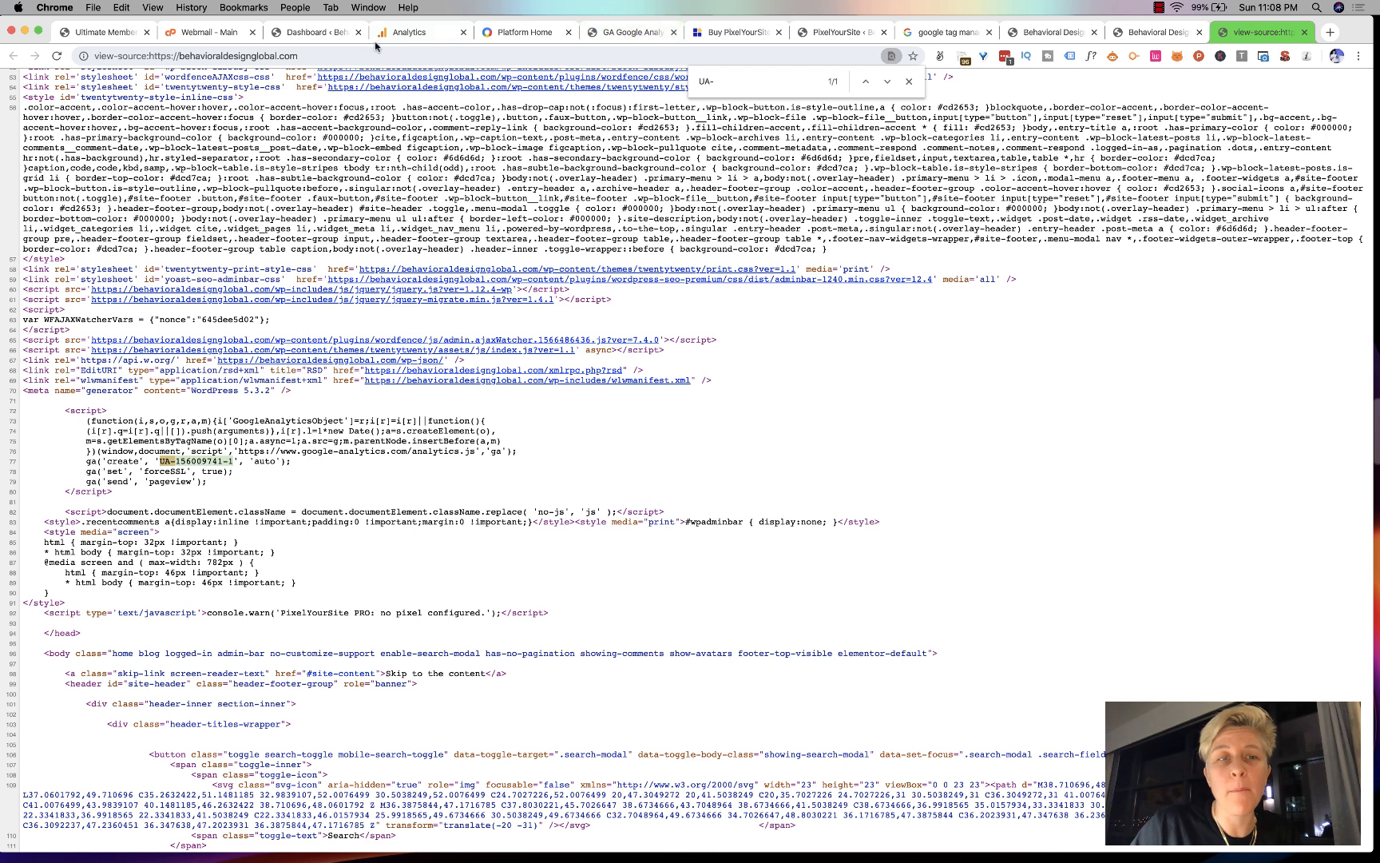
click(396, 33)
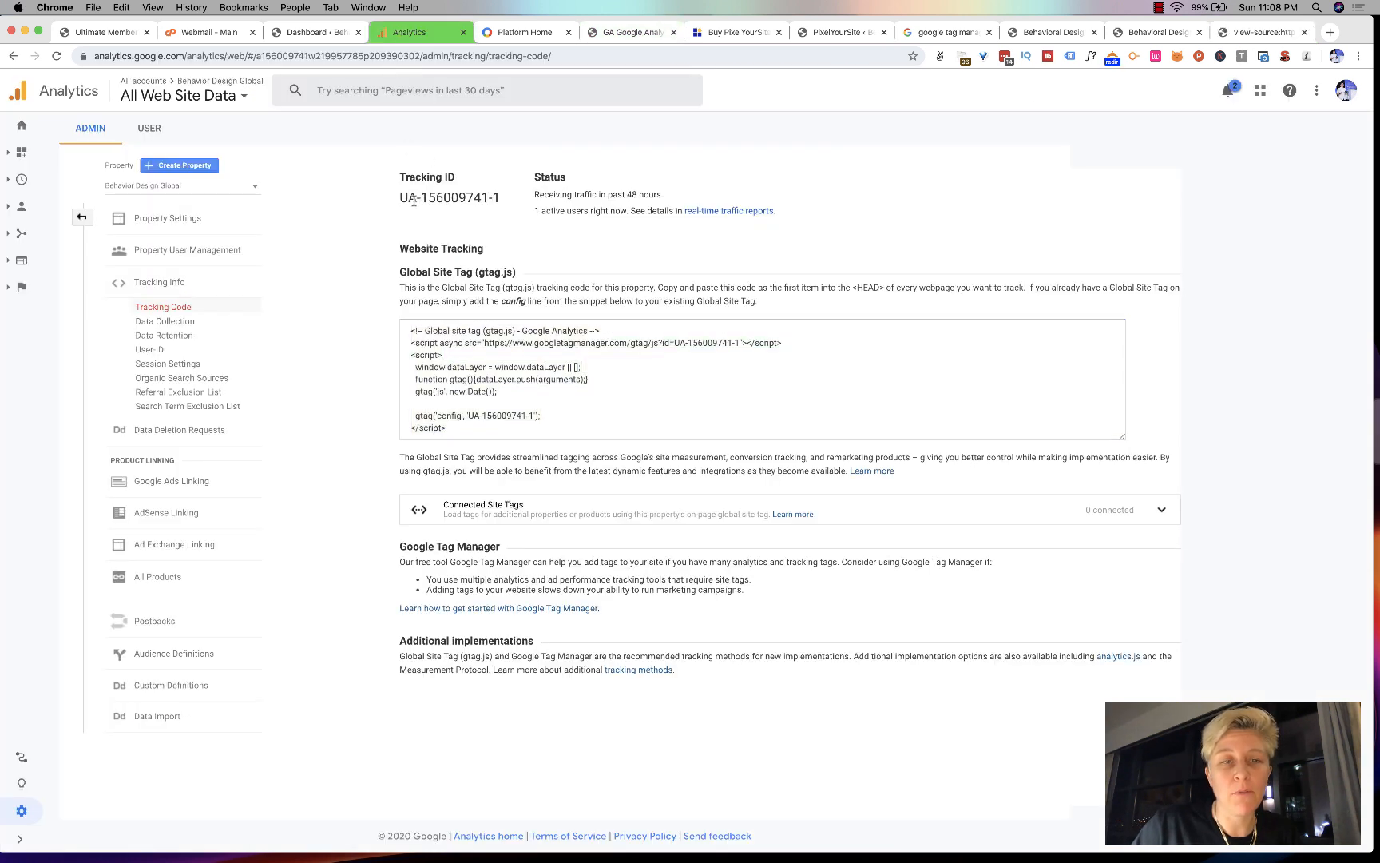
mouse_move(415, 198)
mouse_down()
mouse_move(498, 200)
mouse_move(424, 191)
mouse_up()
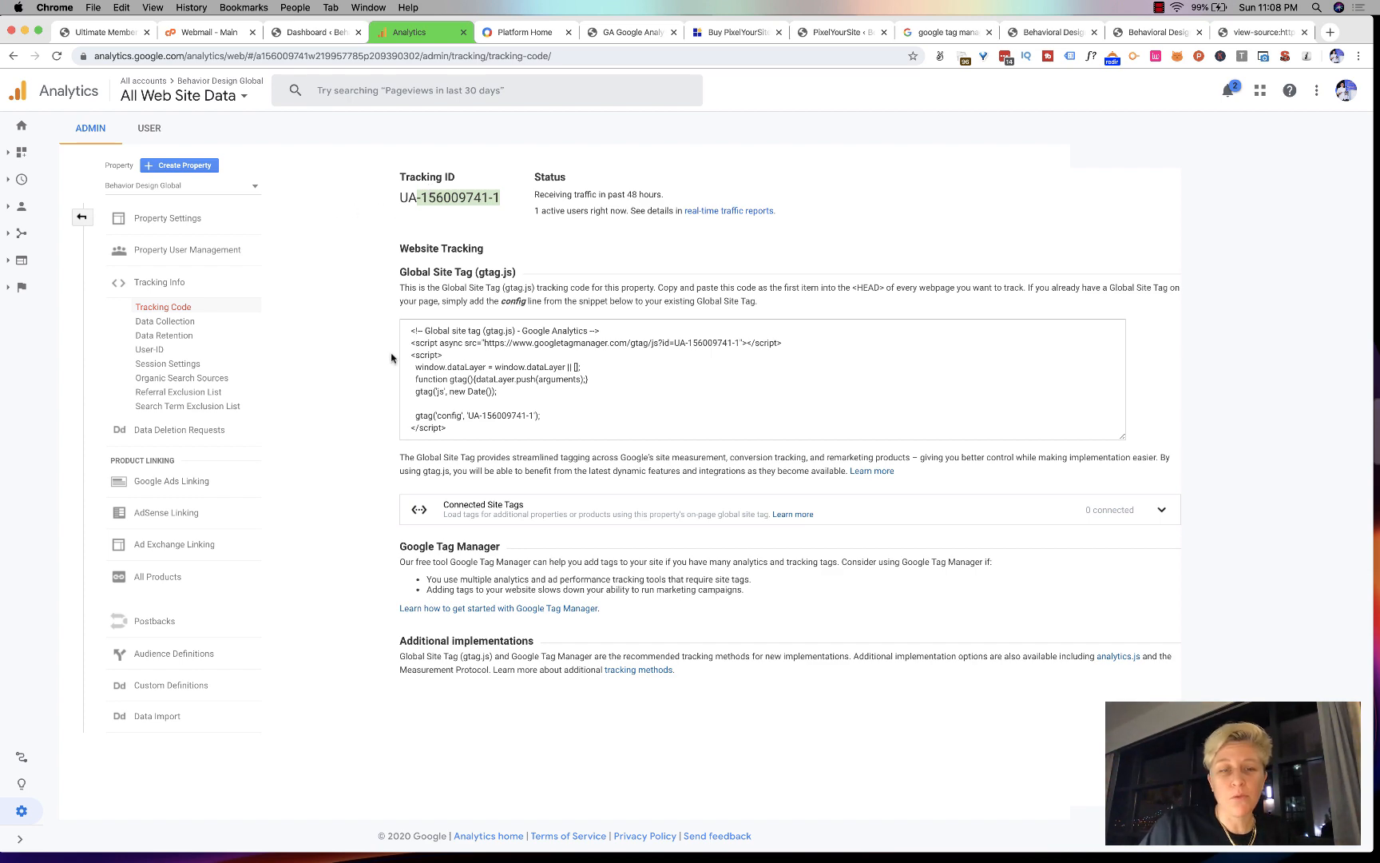
click(199, 168)
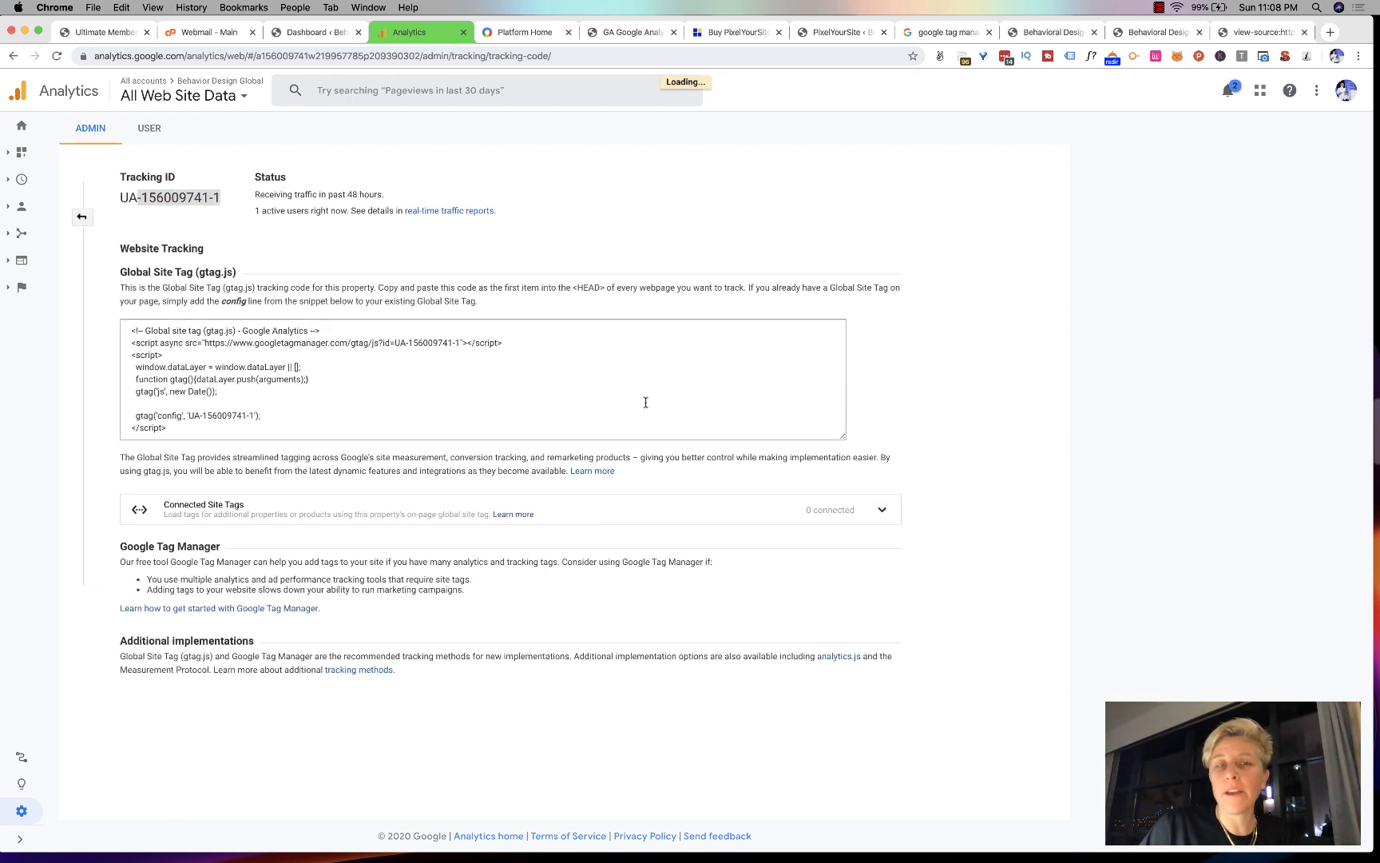
key(super+Left)
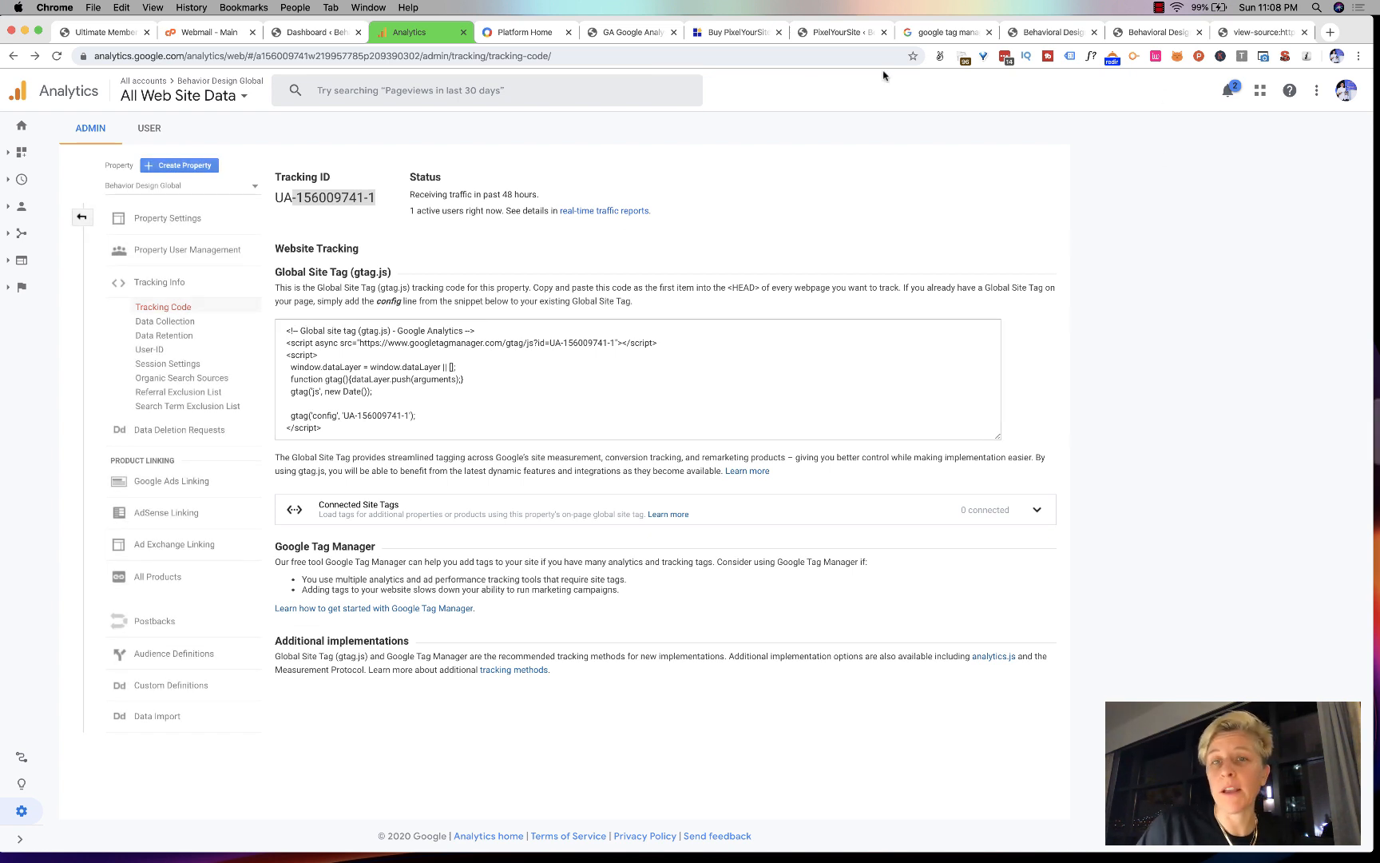
Review the PixelYourSite Agency, Advanced and Starter plans, including their license limits and included add-ons.
click(737, 34)
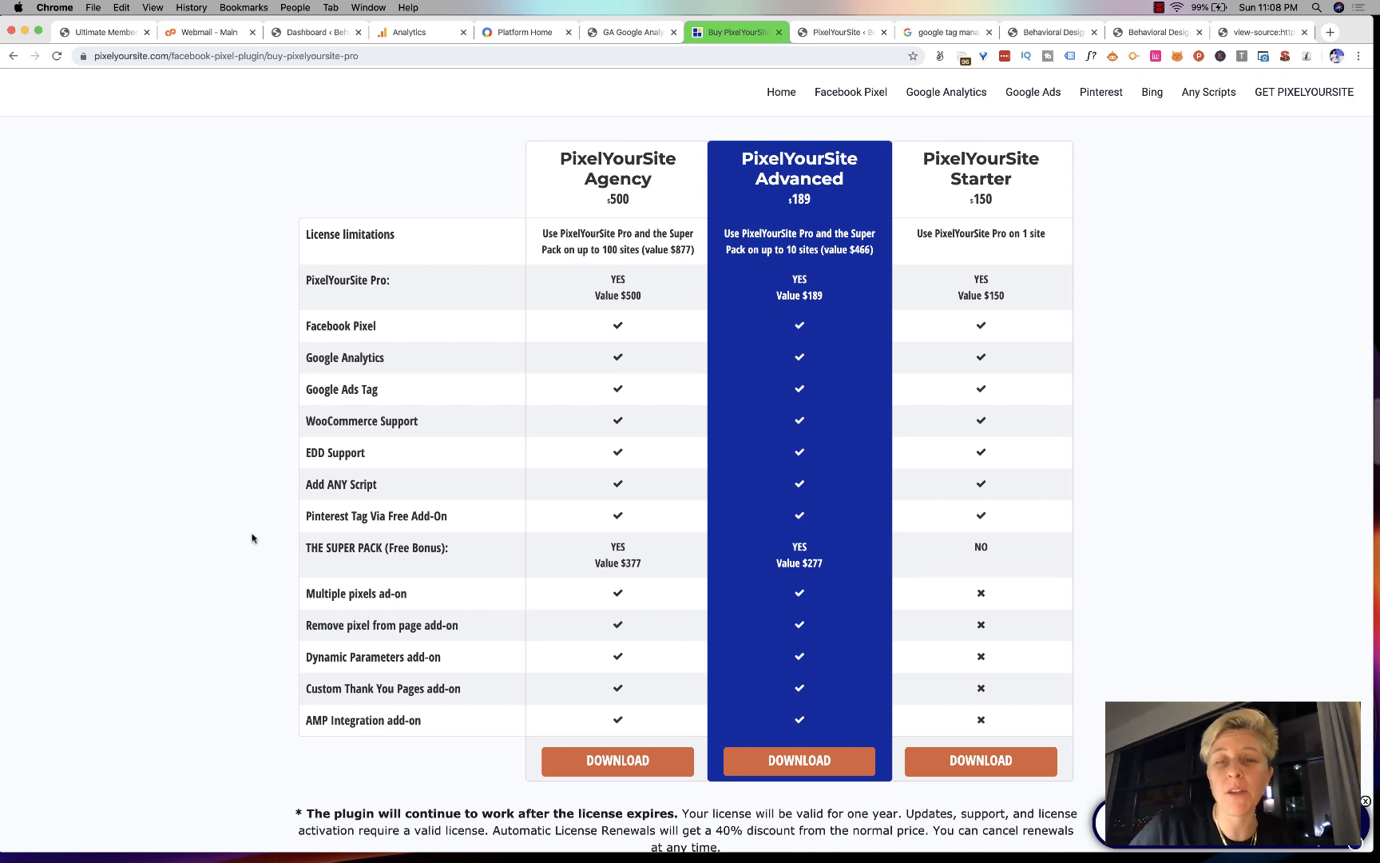
scroll(154, 456, down, 5)
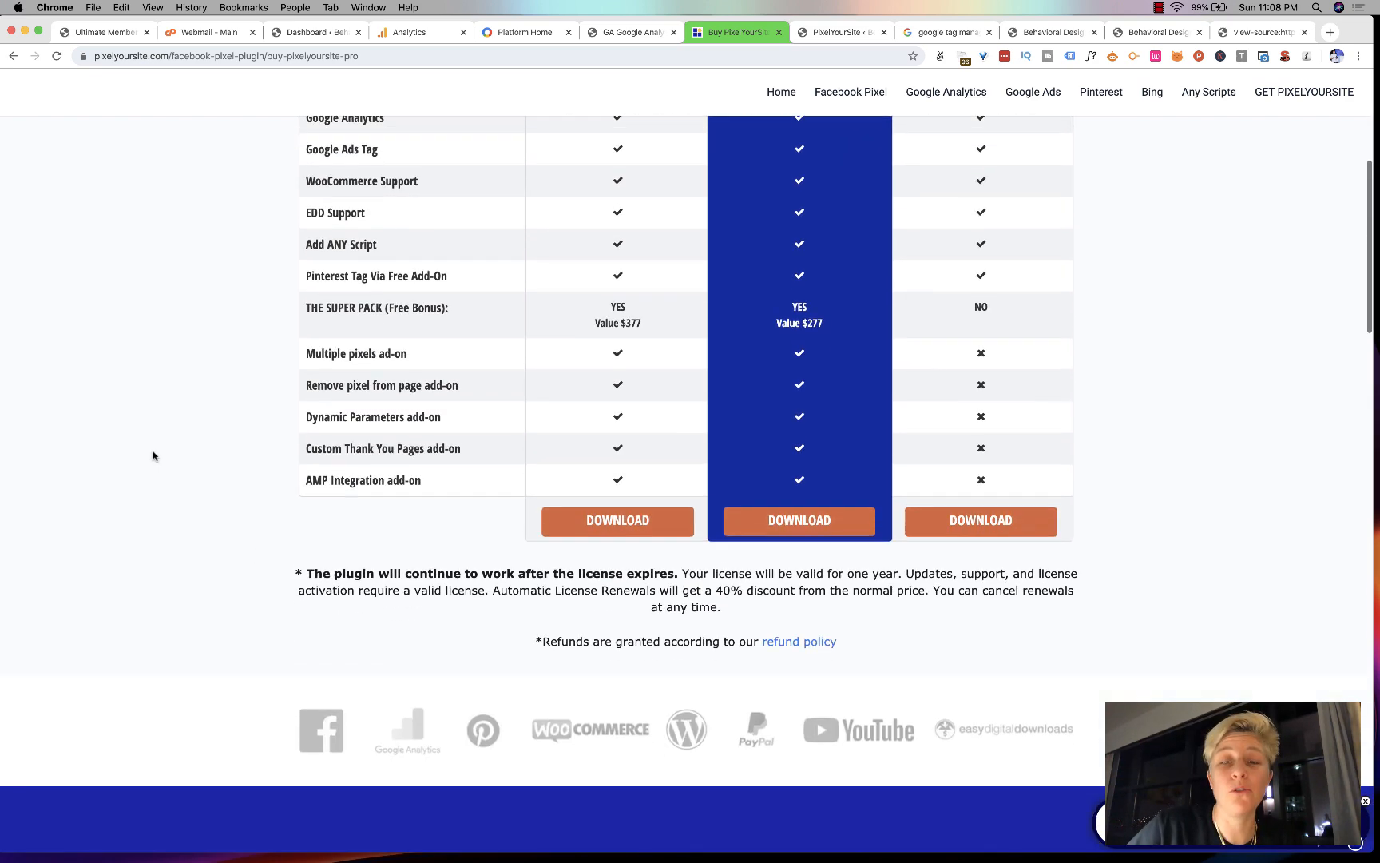
scroll(155, 456, up, 5)
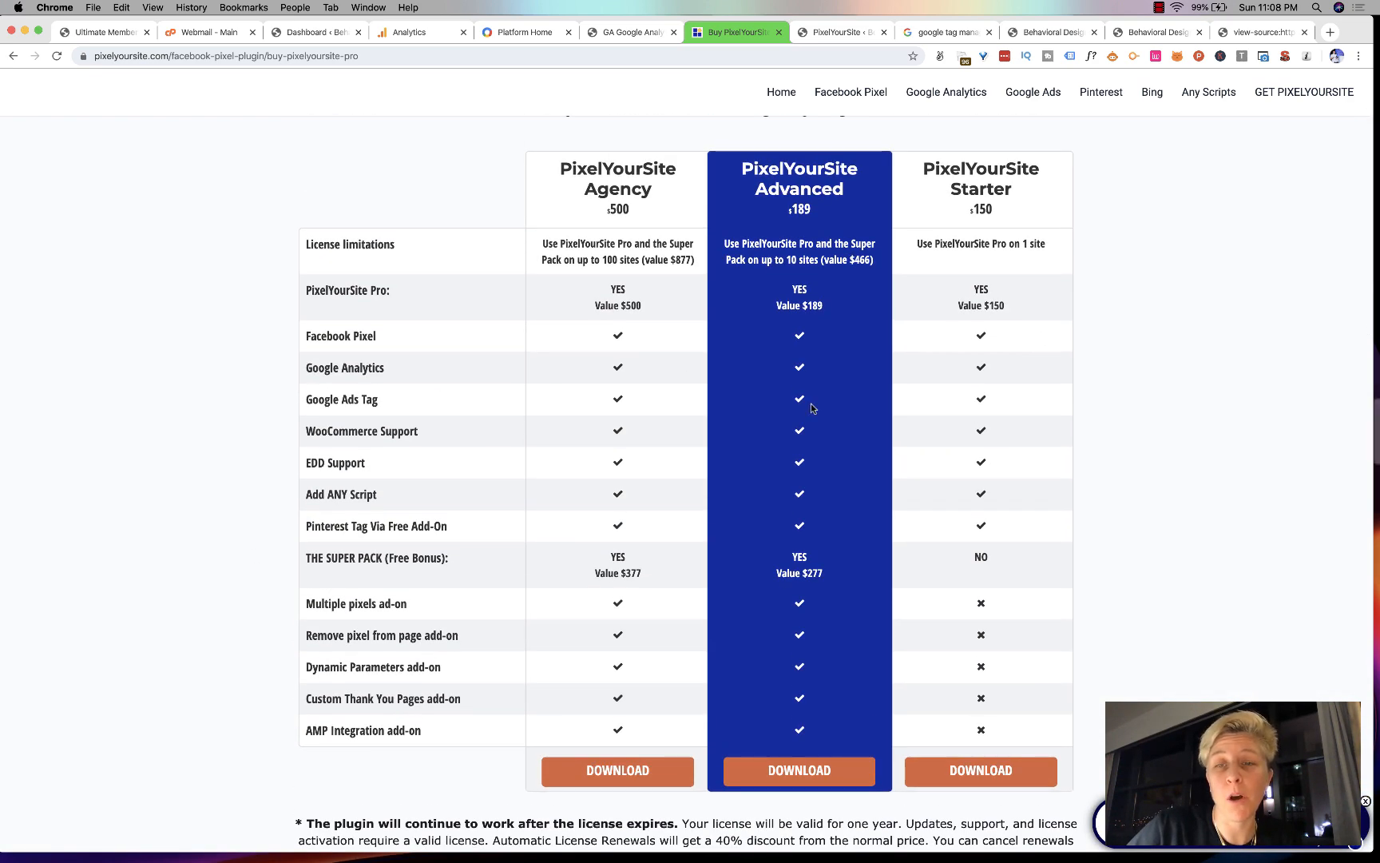
scroll(811, 407, down, 1)
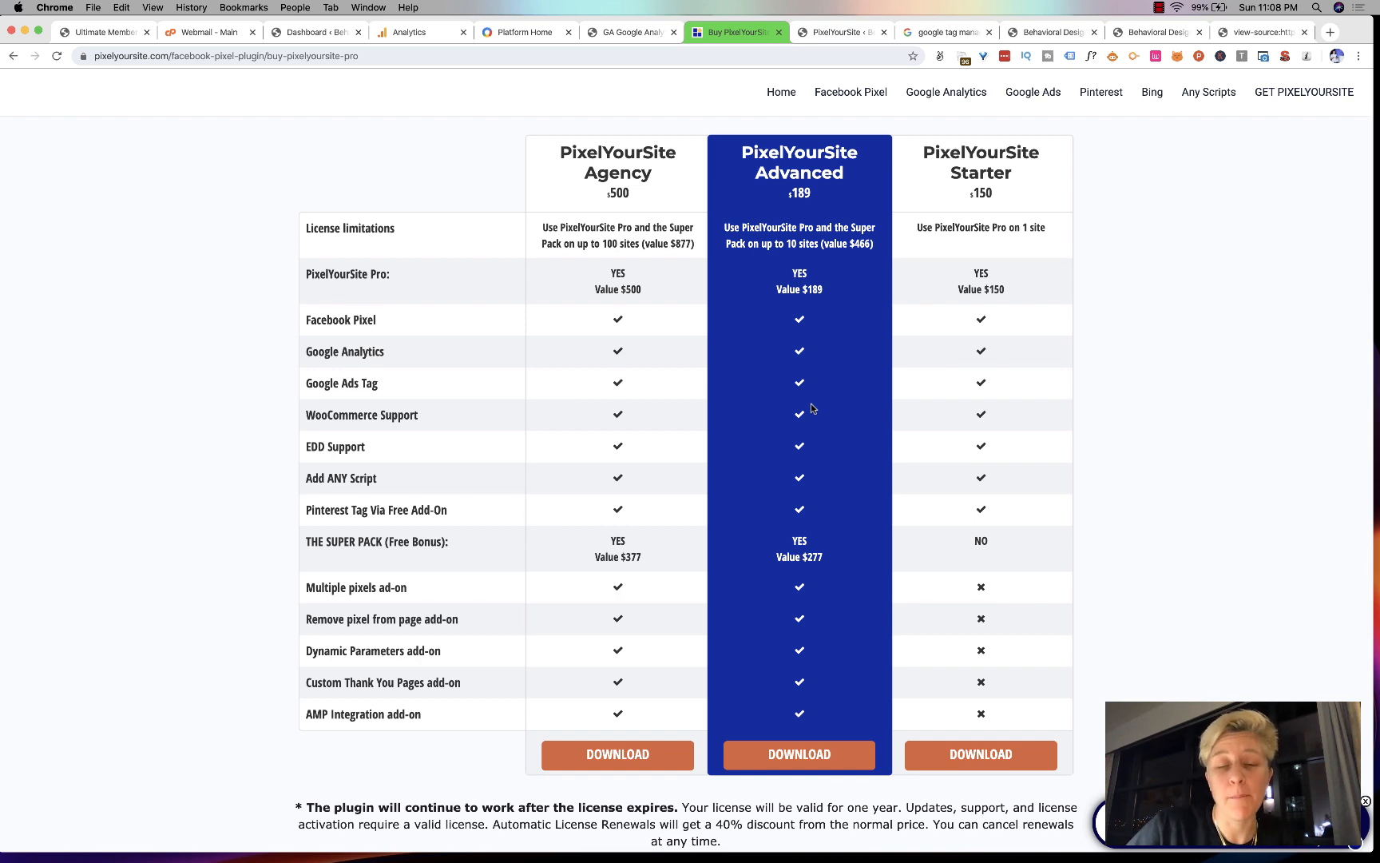
scroll(811, 406, down, 5)
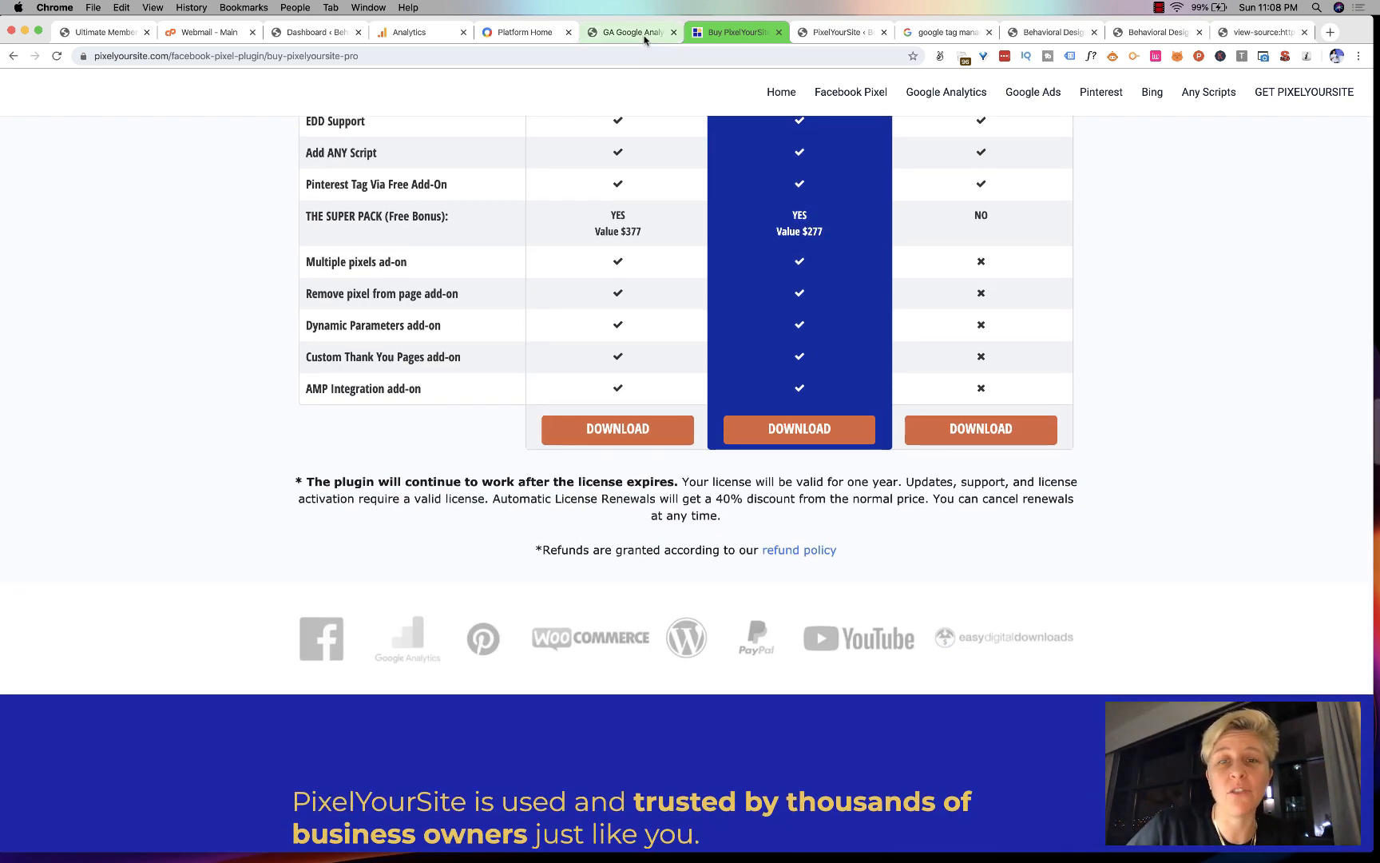
Enter the copied Google Analytics tracking ID in the PixelYourSite Pro general settings and save them.
click(830, 42)
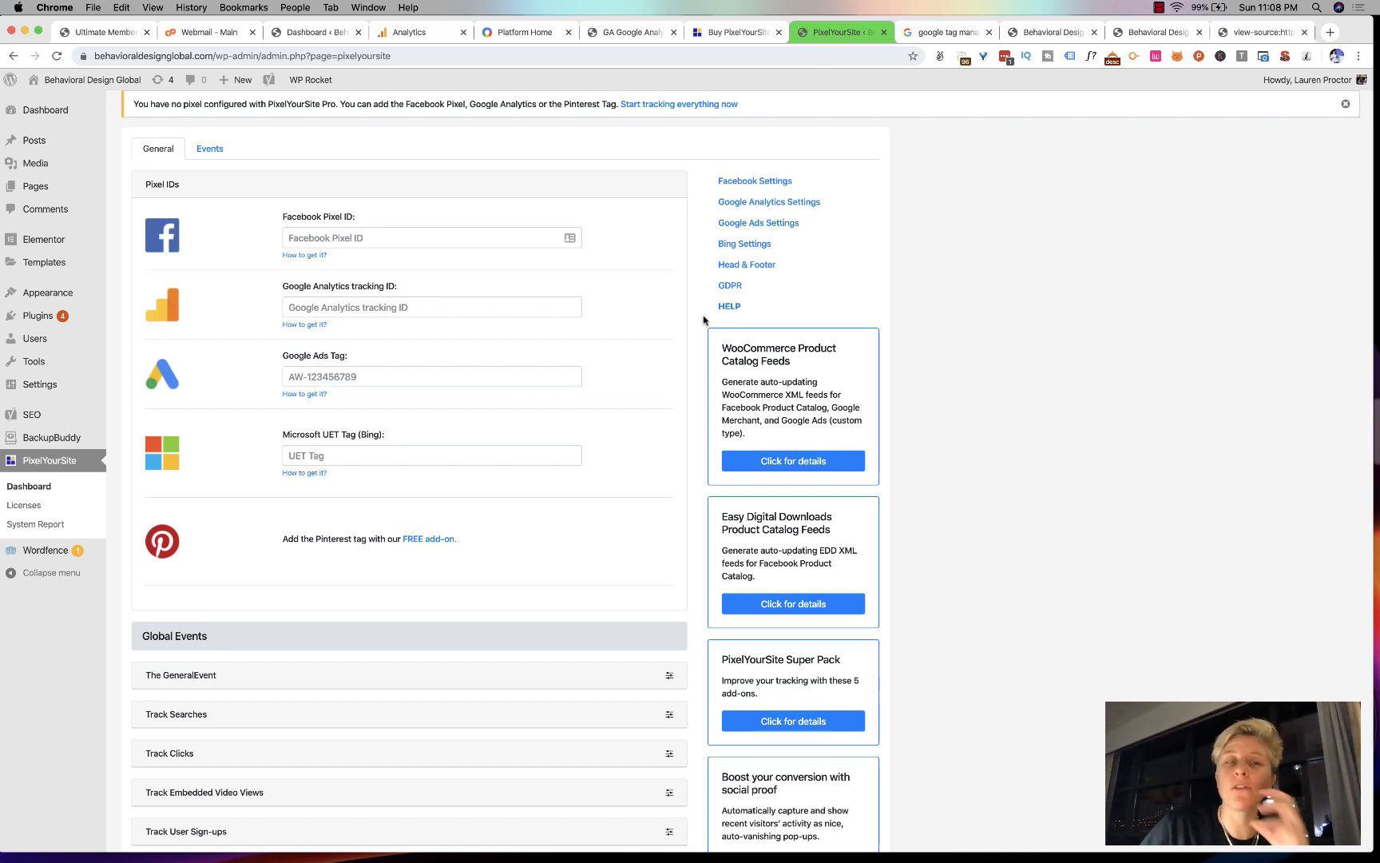
click(388, 306)
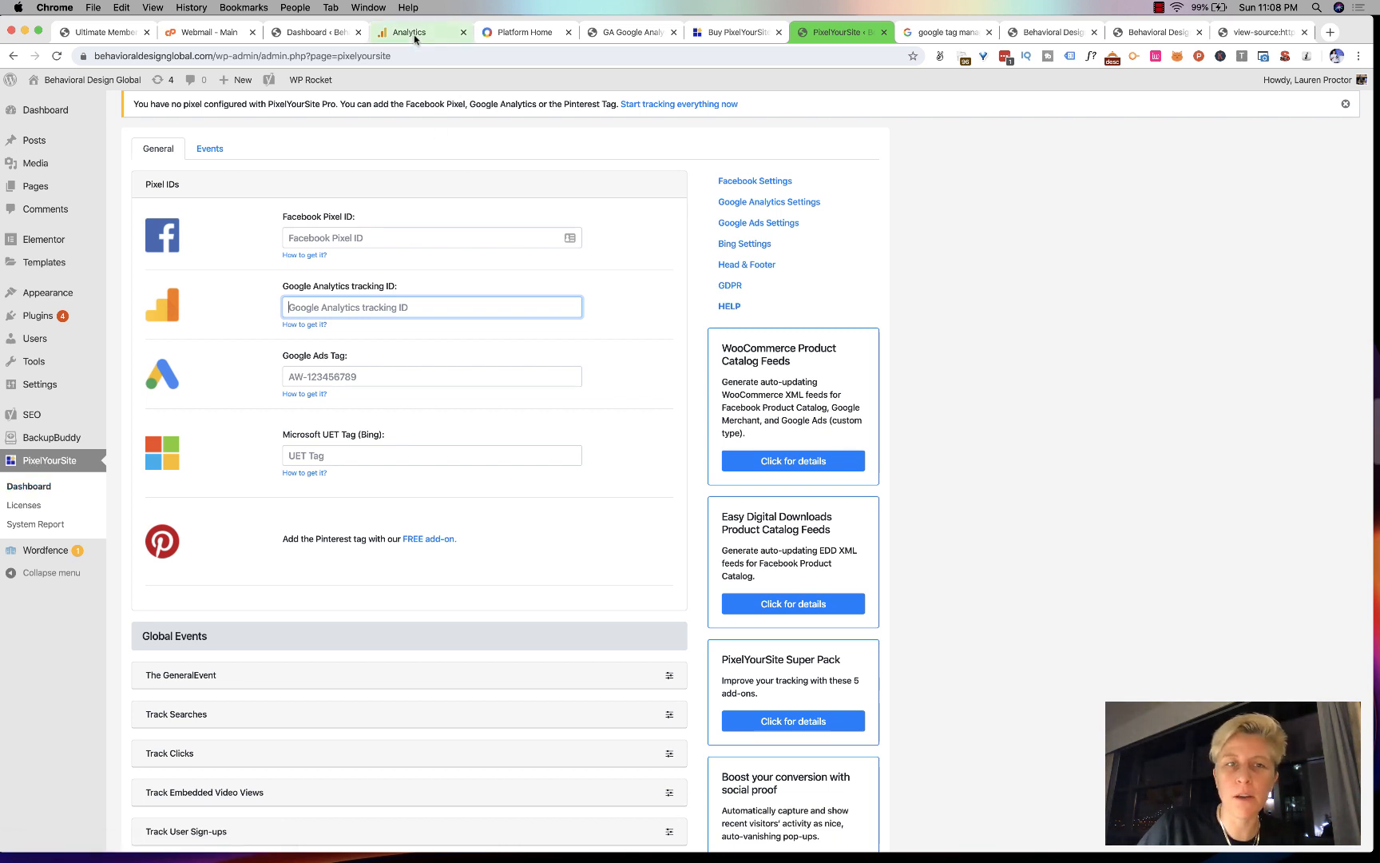
key(super+v)
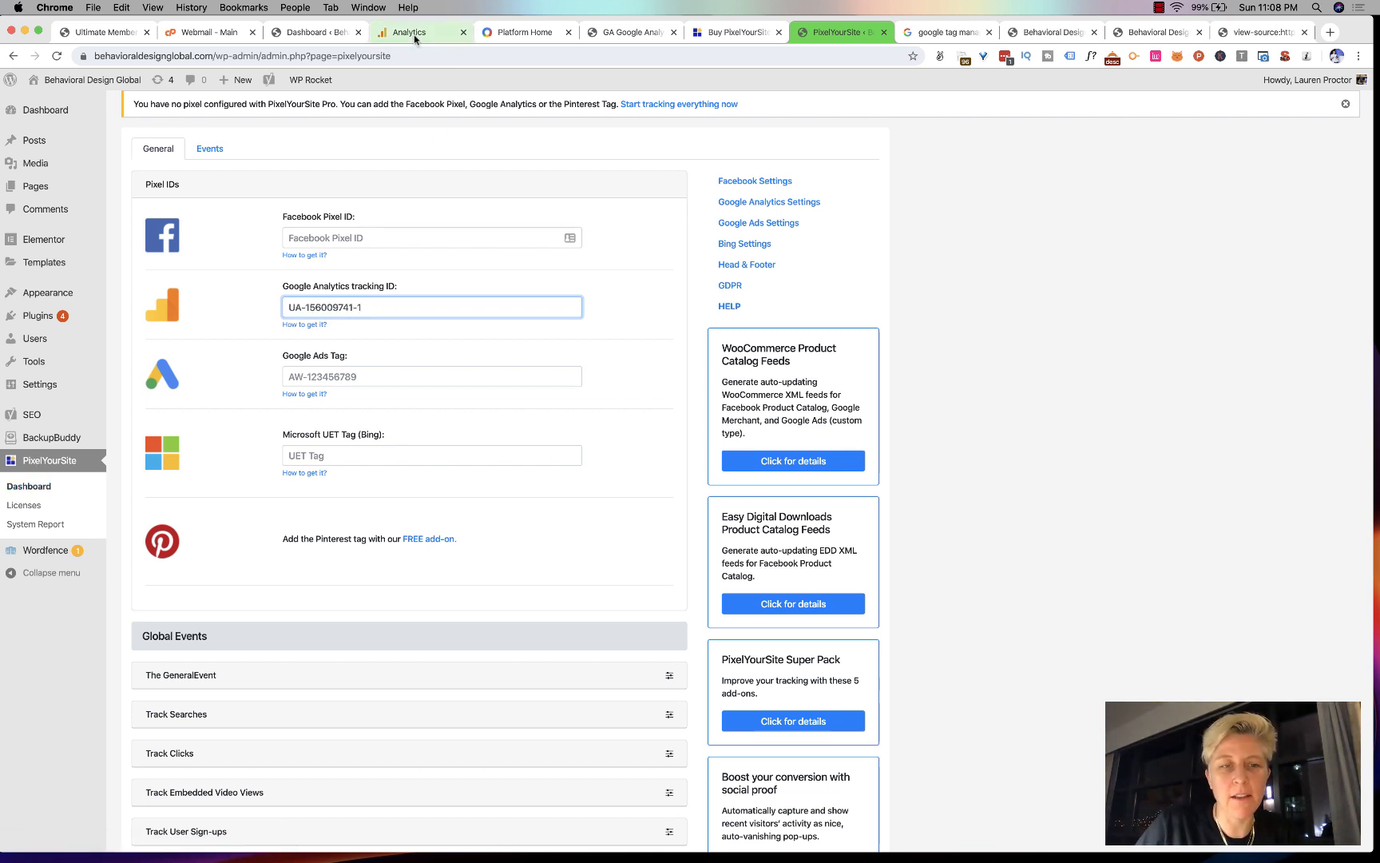
scroll(336, 514, down, 5)
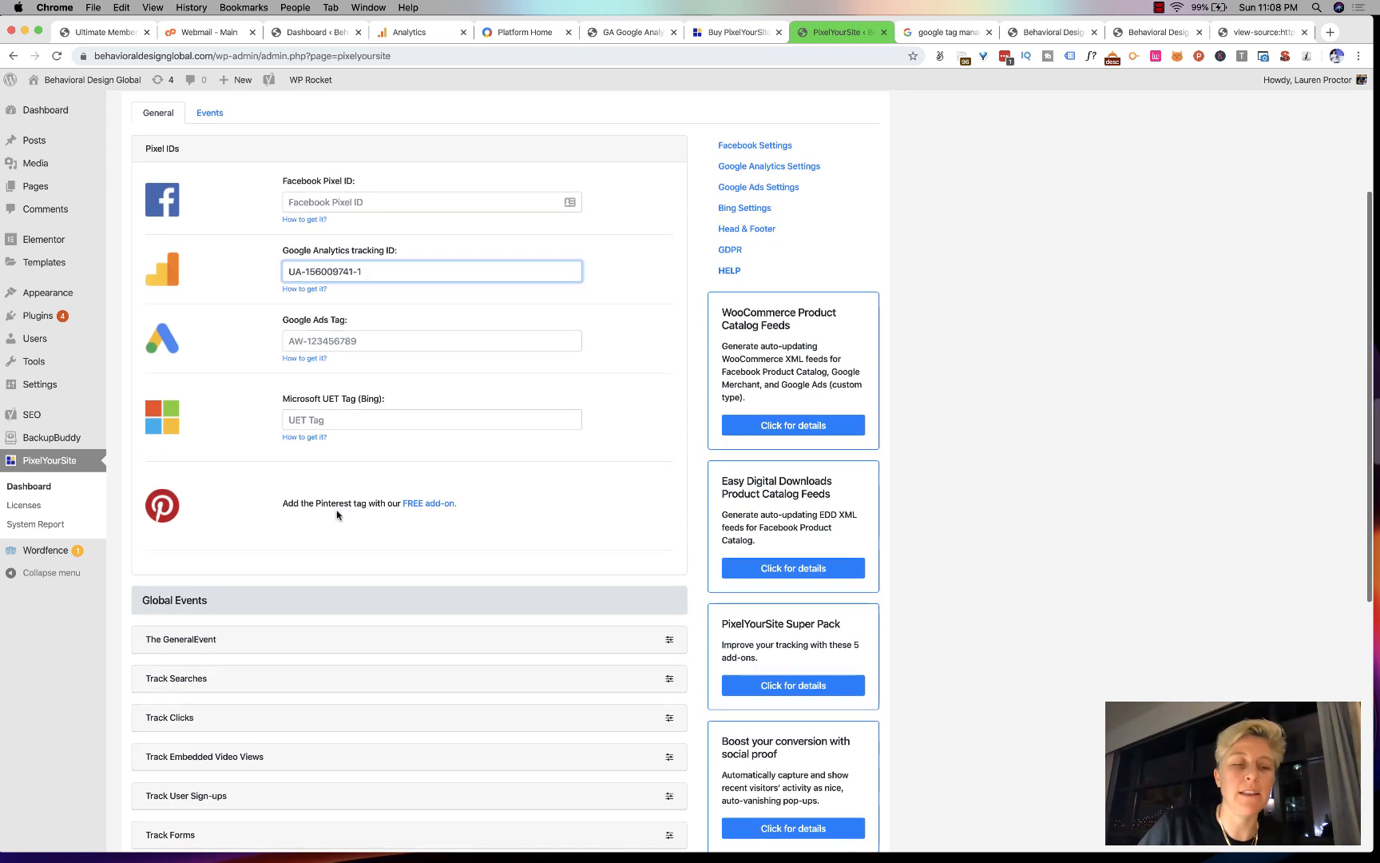
scroll(336, 513, down, 3)
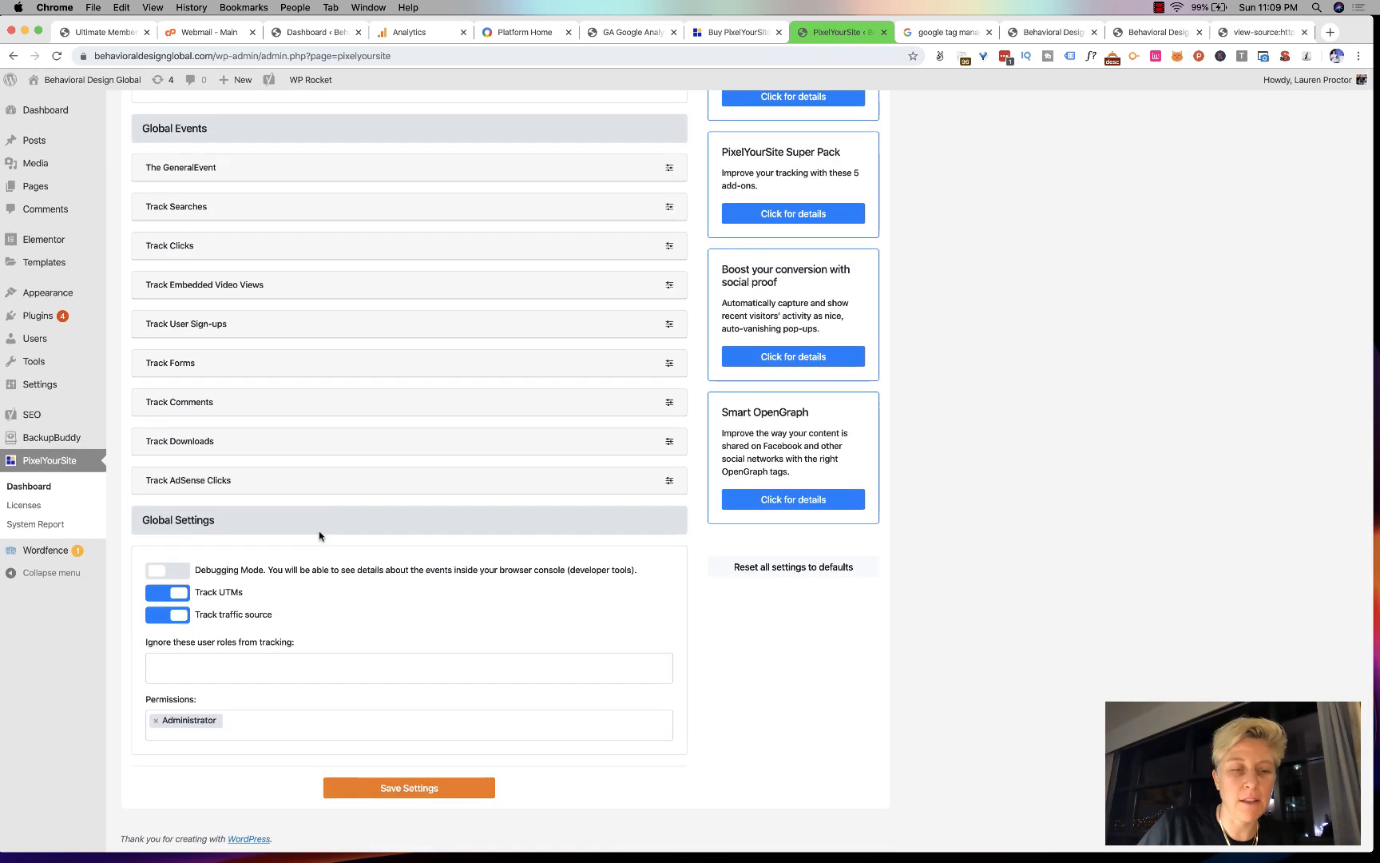
click(397, 789)
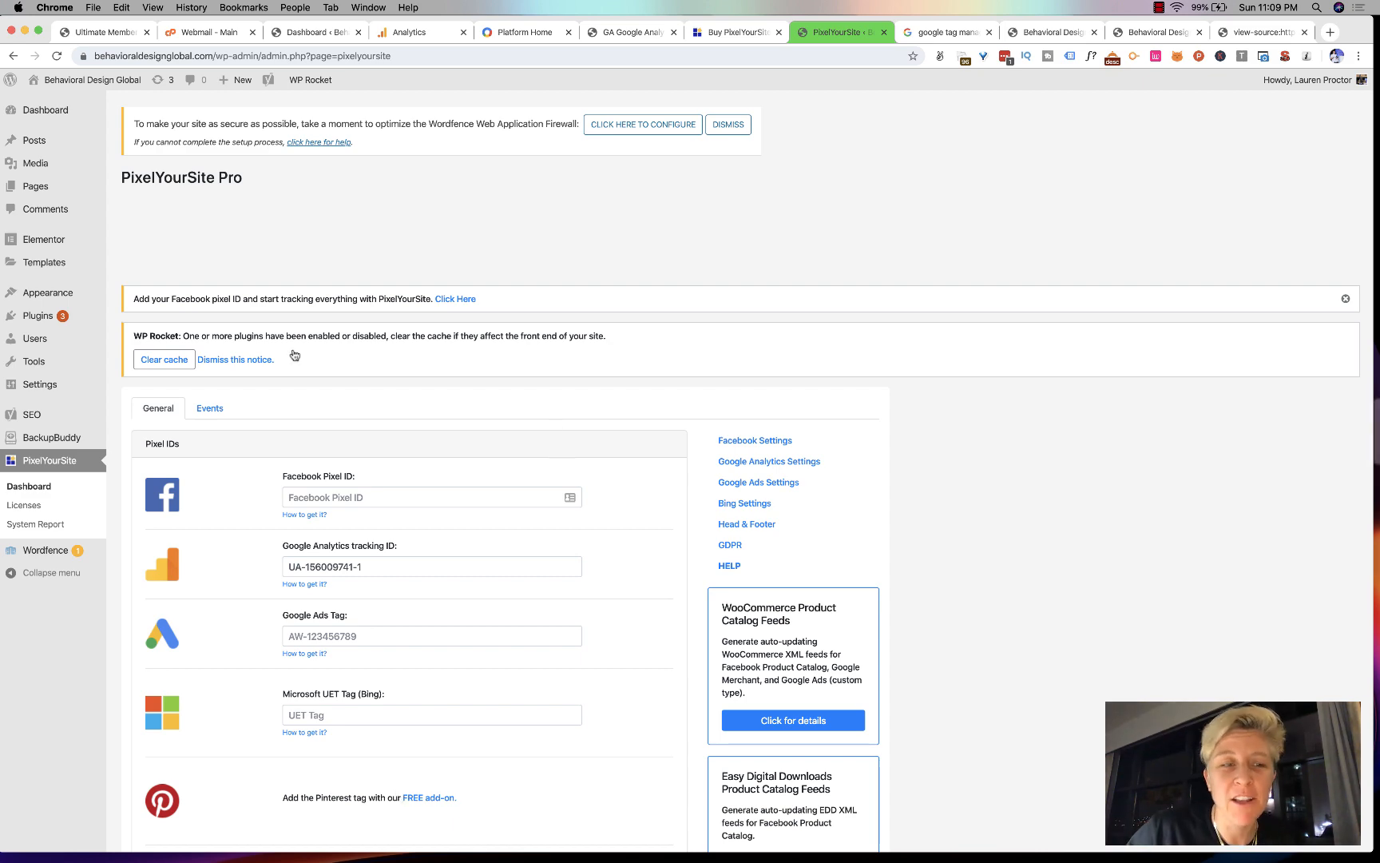
Deactivate the GA Google Analytics plugin in the installed plugins list, and delete it together with its data.
mouse_move(25, 322)
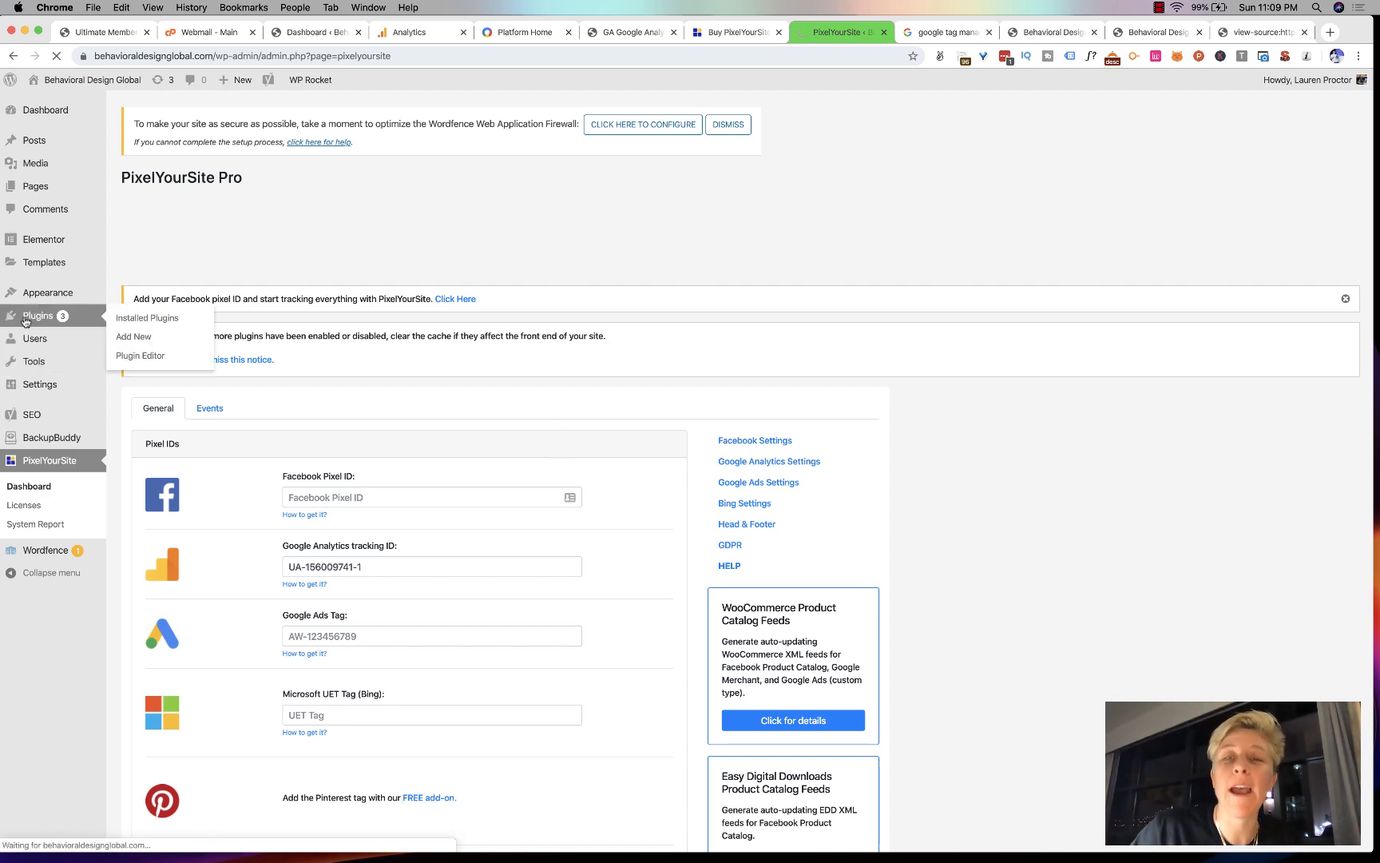
scroll(425, 446, down, 10)
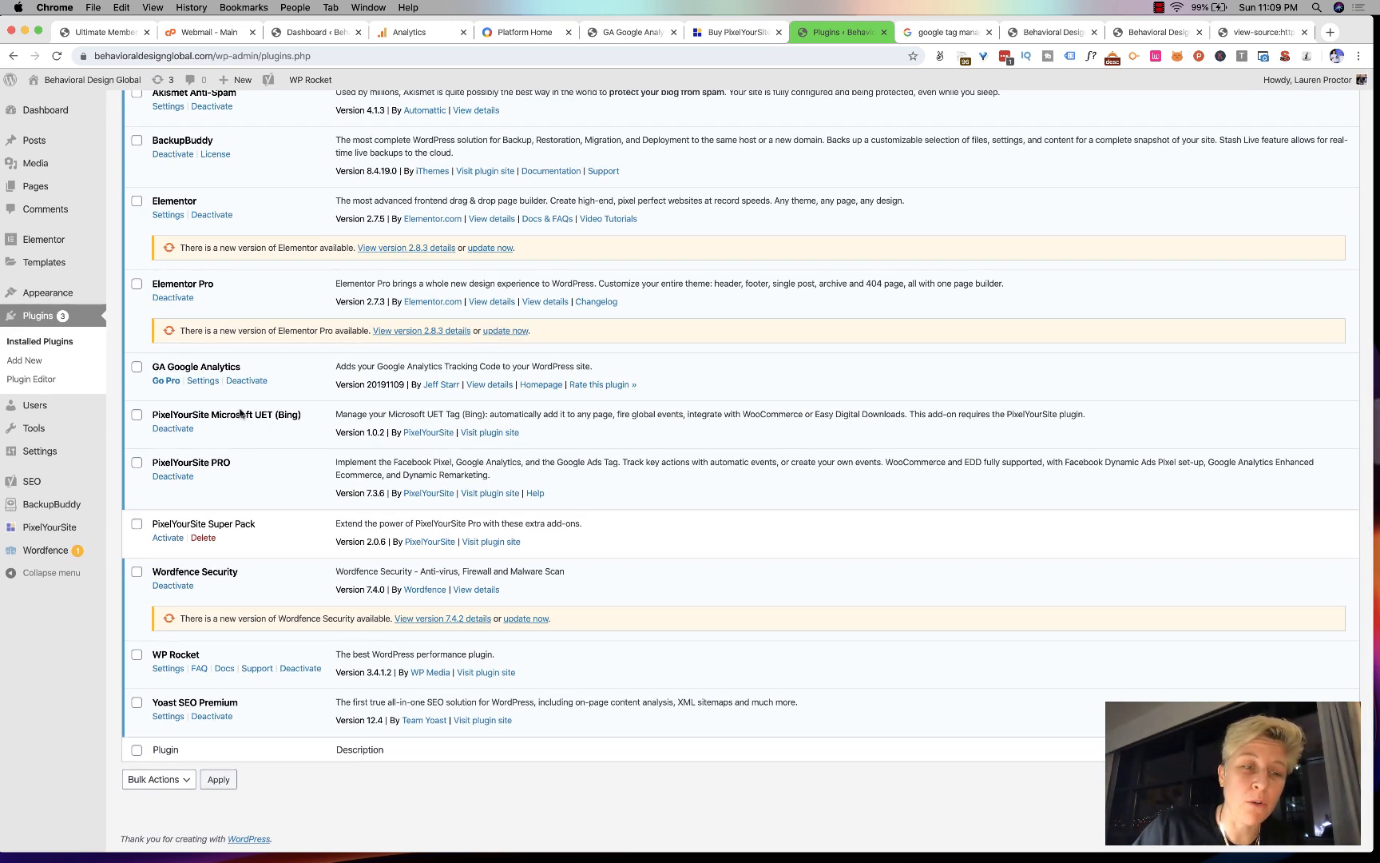
click(238, 381)
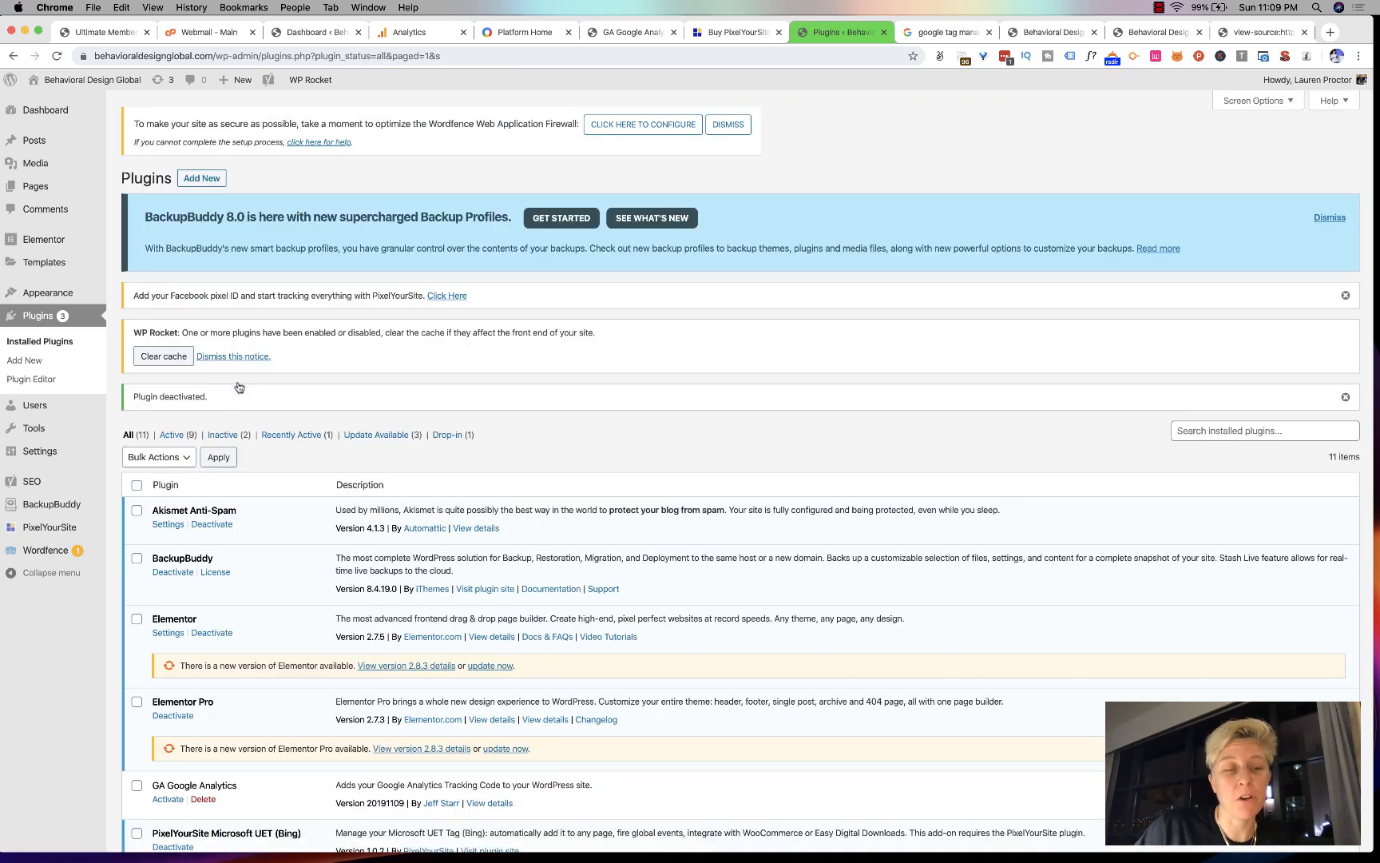
scroll(239, 387, down, 6)
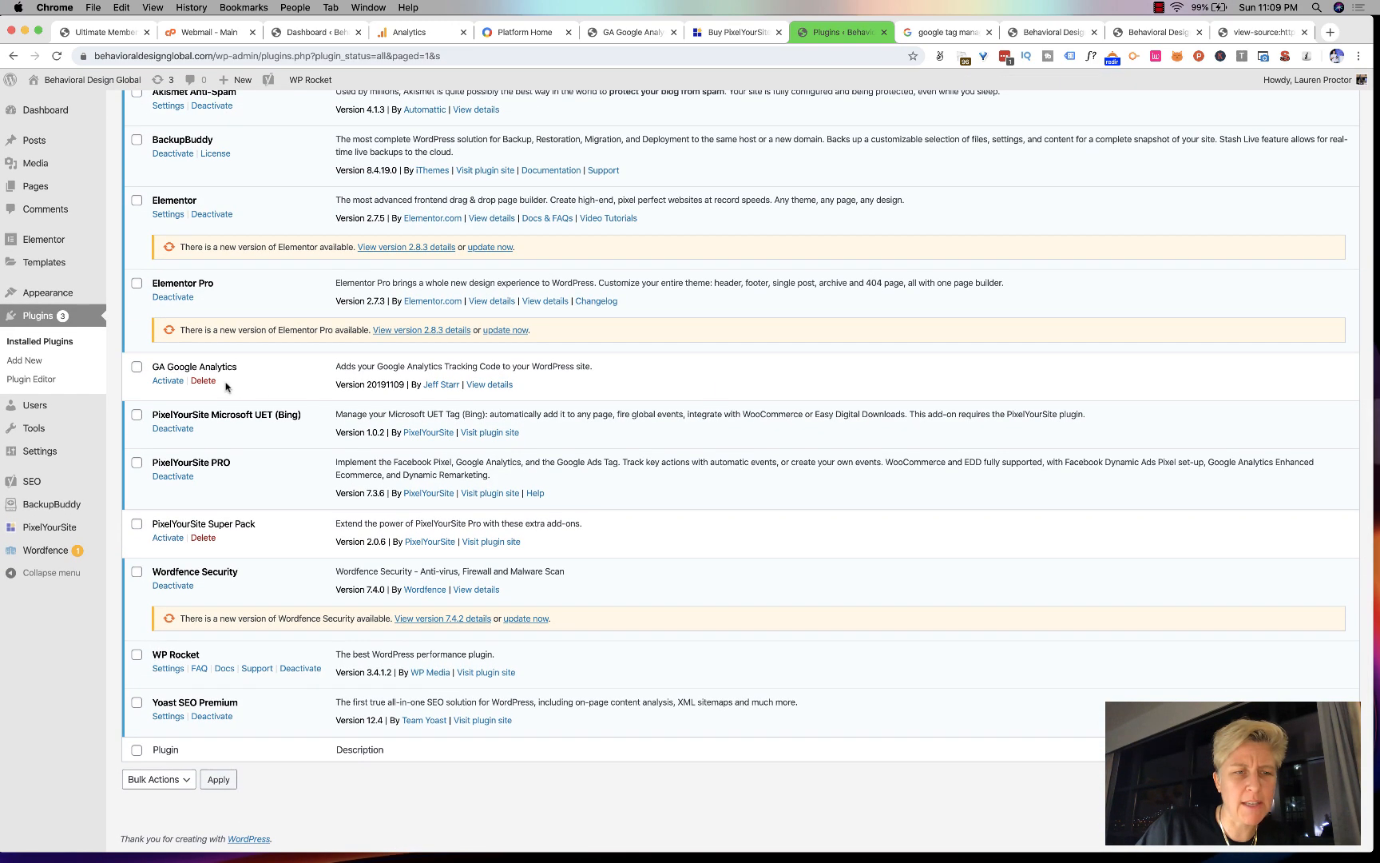
click(204, 378)
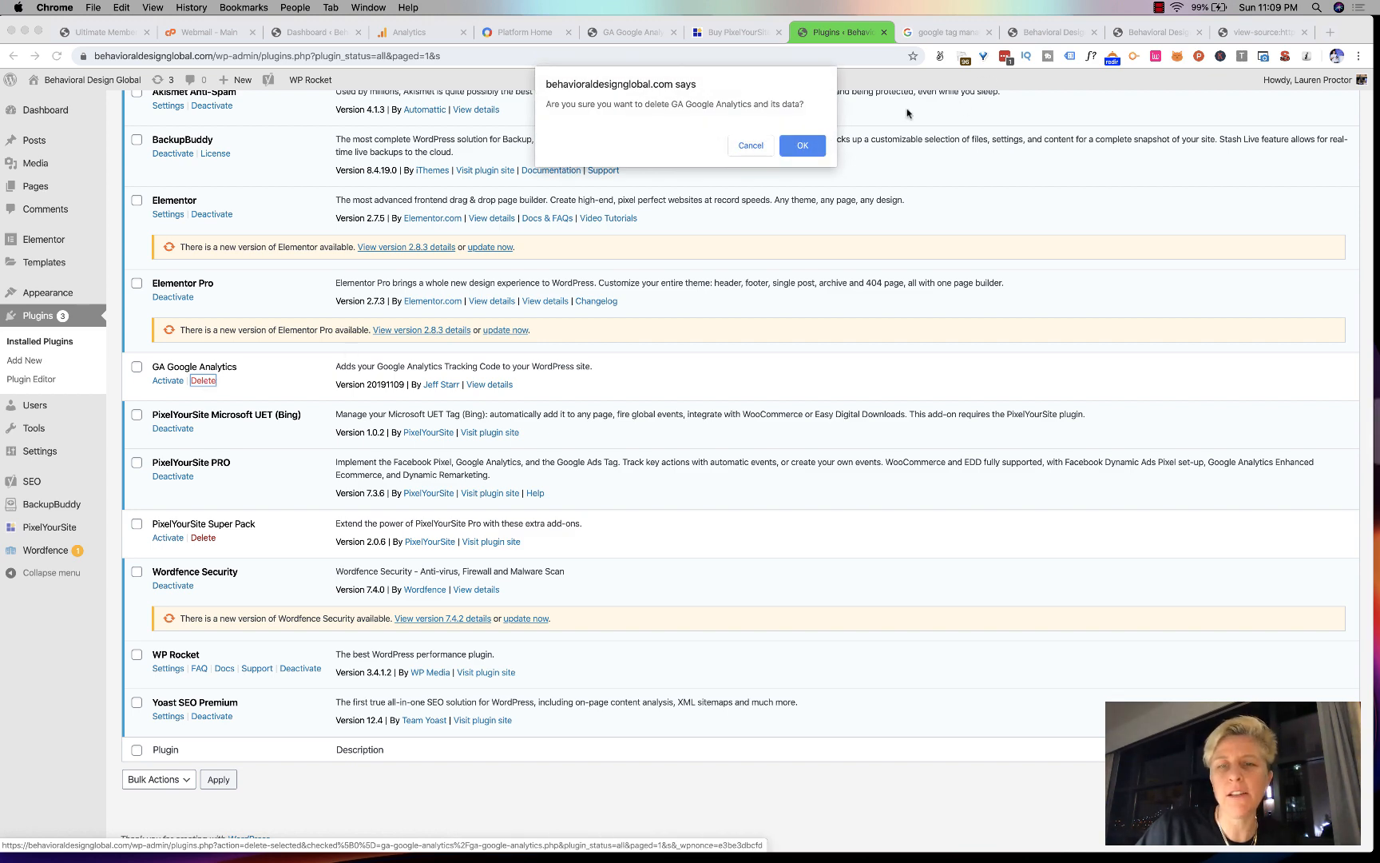
click(791, 149)
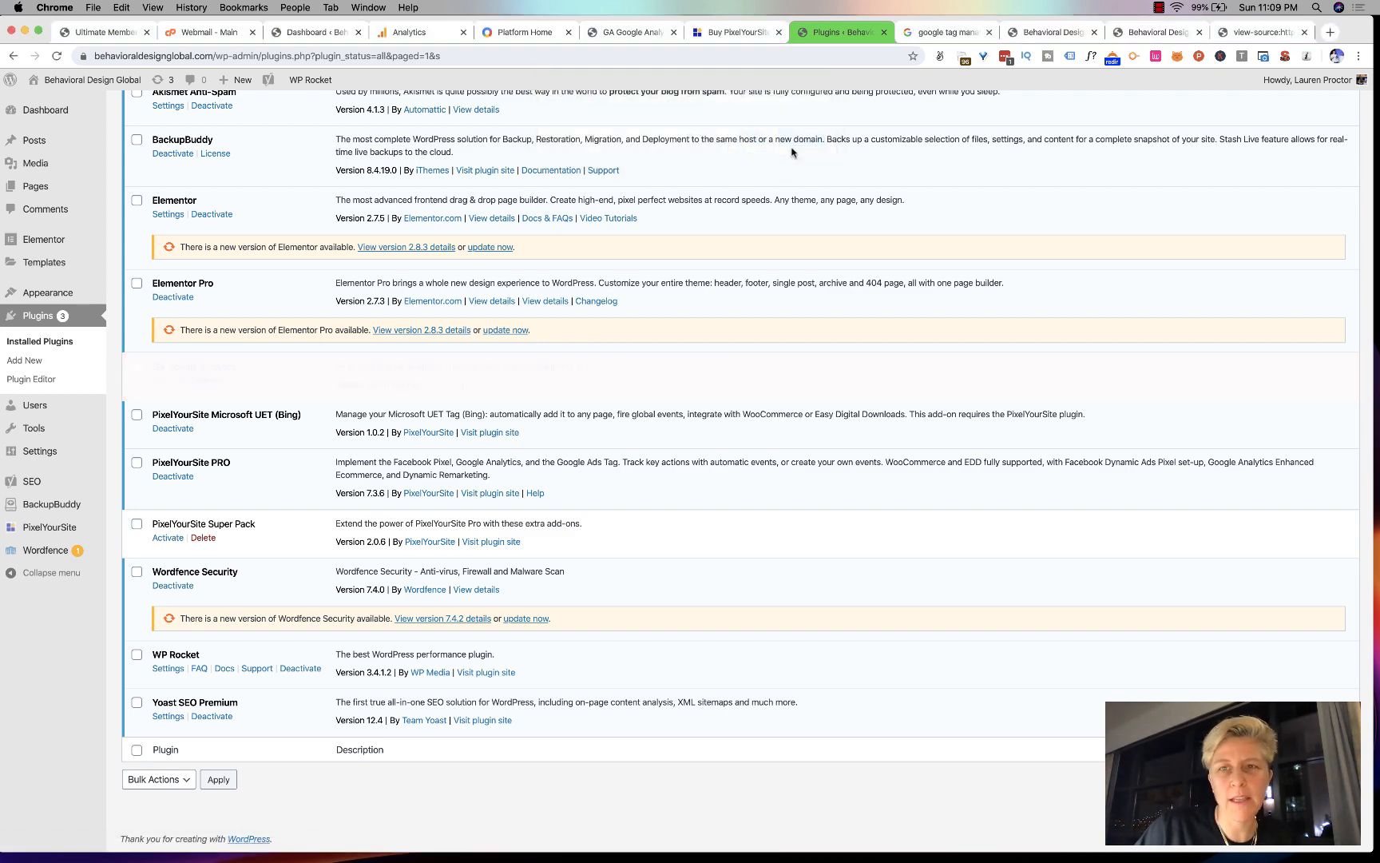
Return to the PixelYourSite dashboard and review its Facebook, Google Analytics, Google Ads and Bing ID fields.
click(727, 34)
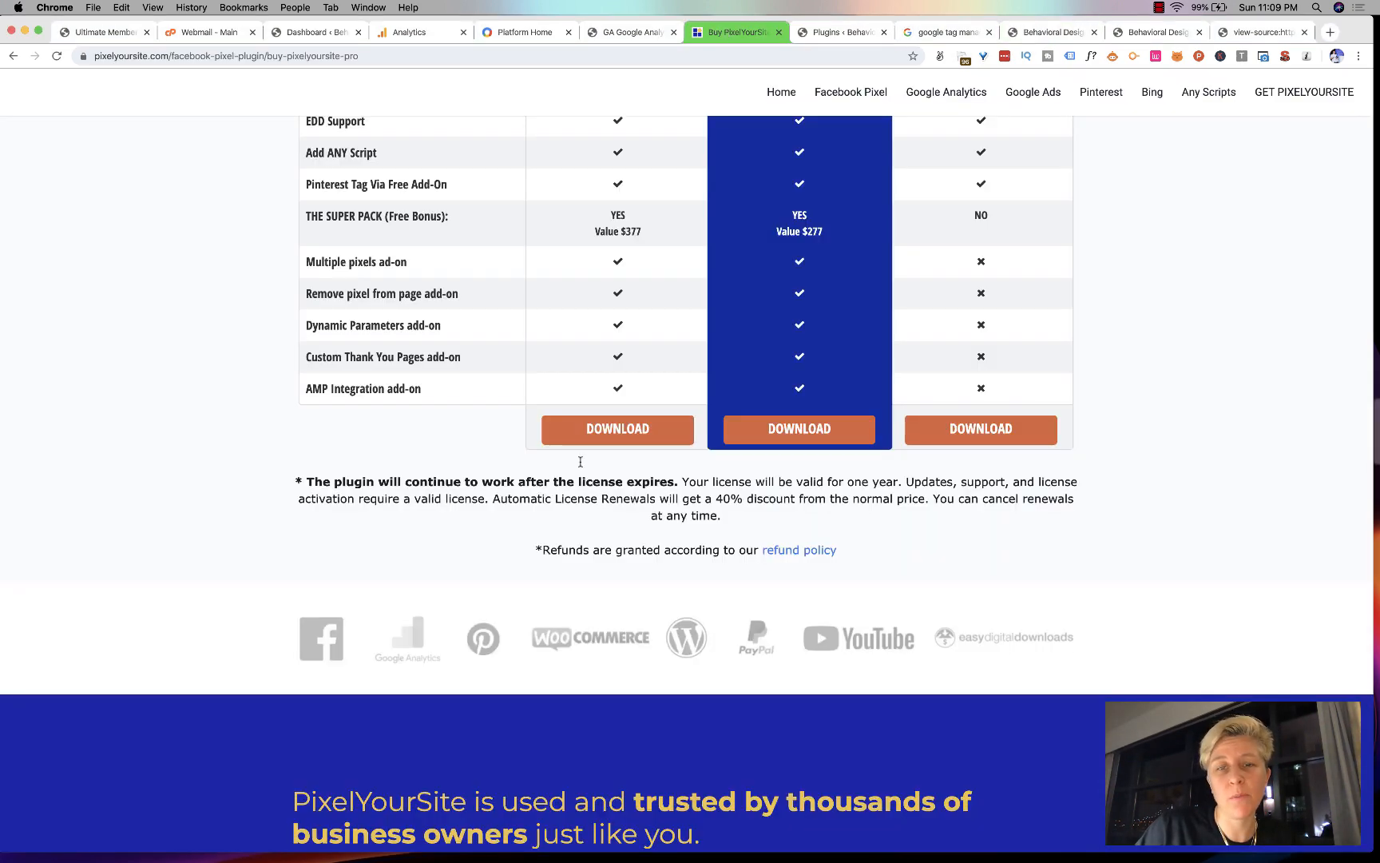
click(637, 33)
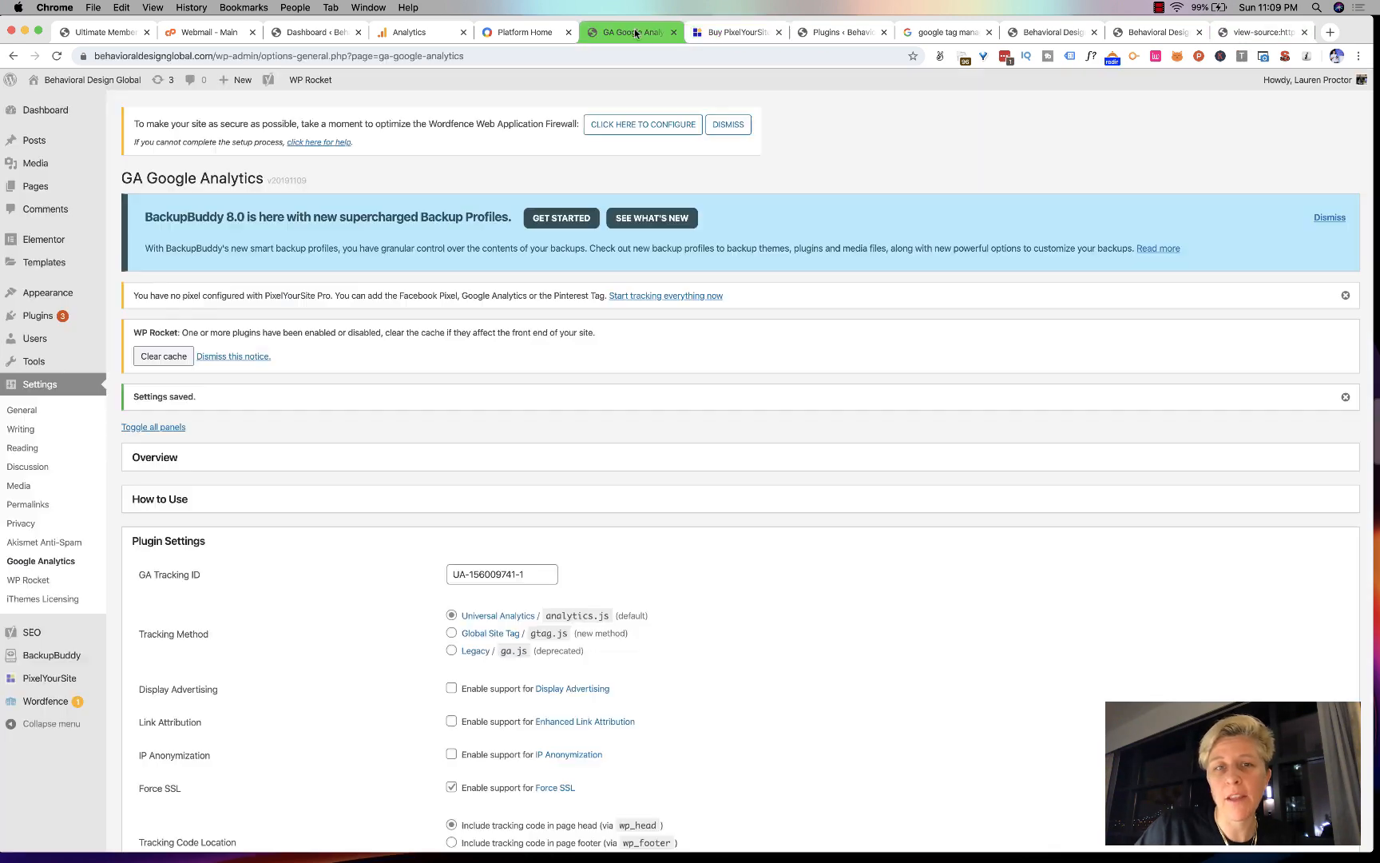
click(835, 34)
key(super+Left)
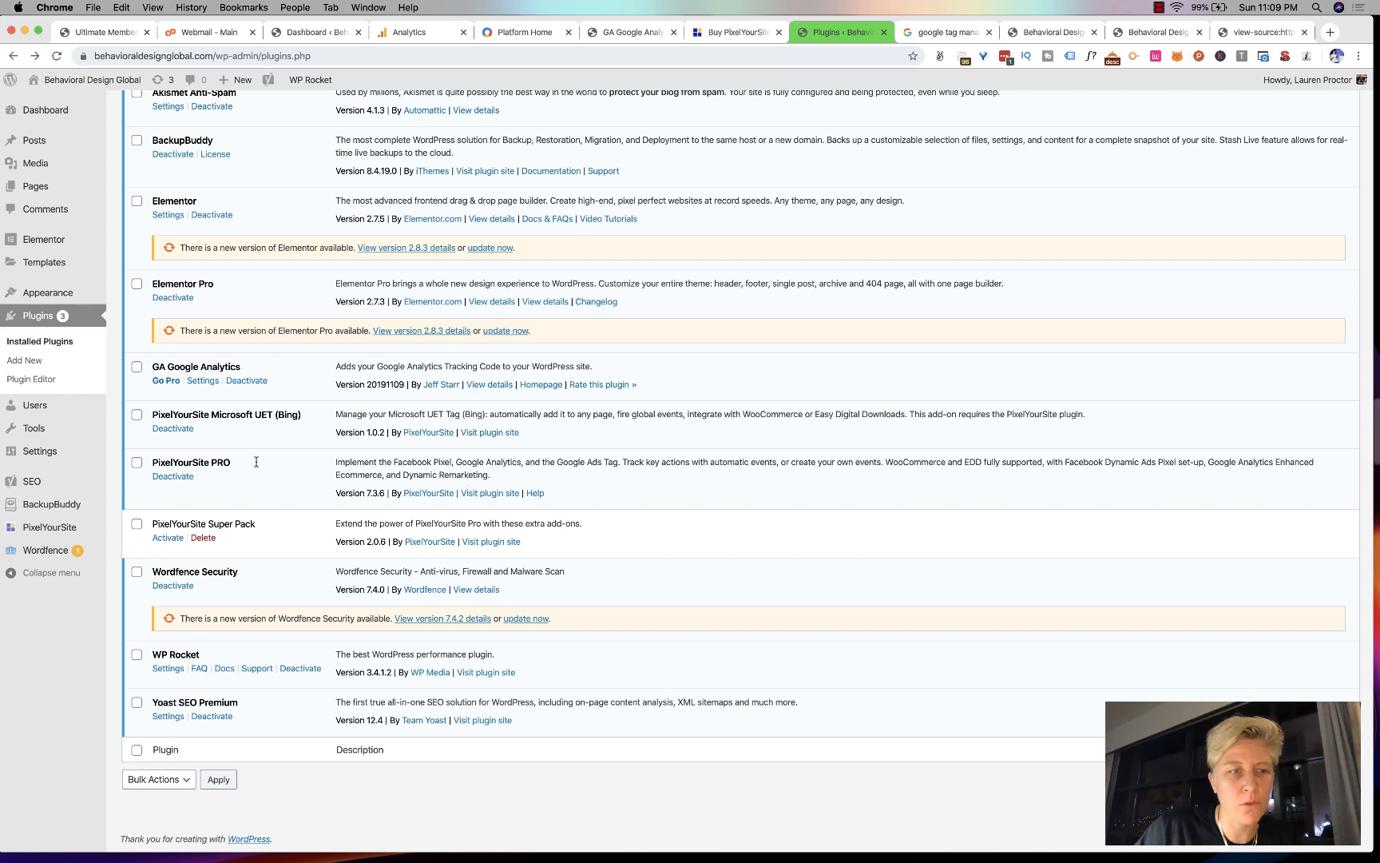
click(42, 529)
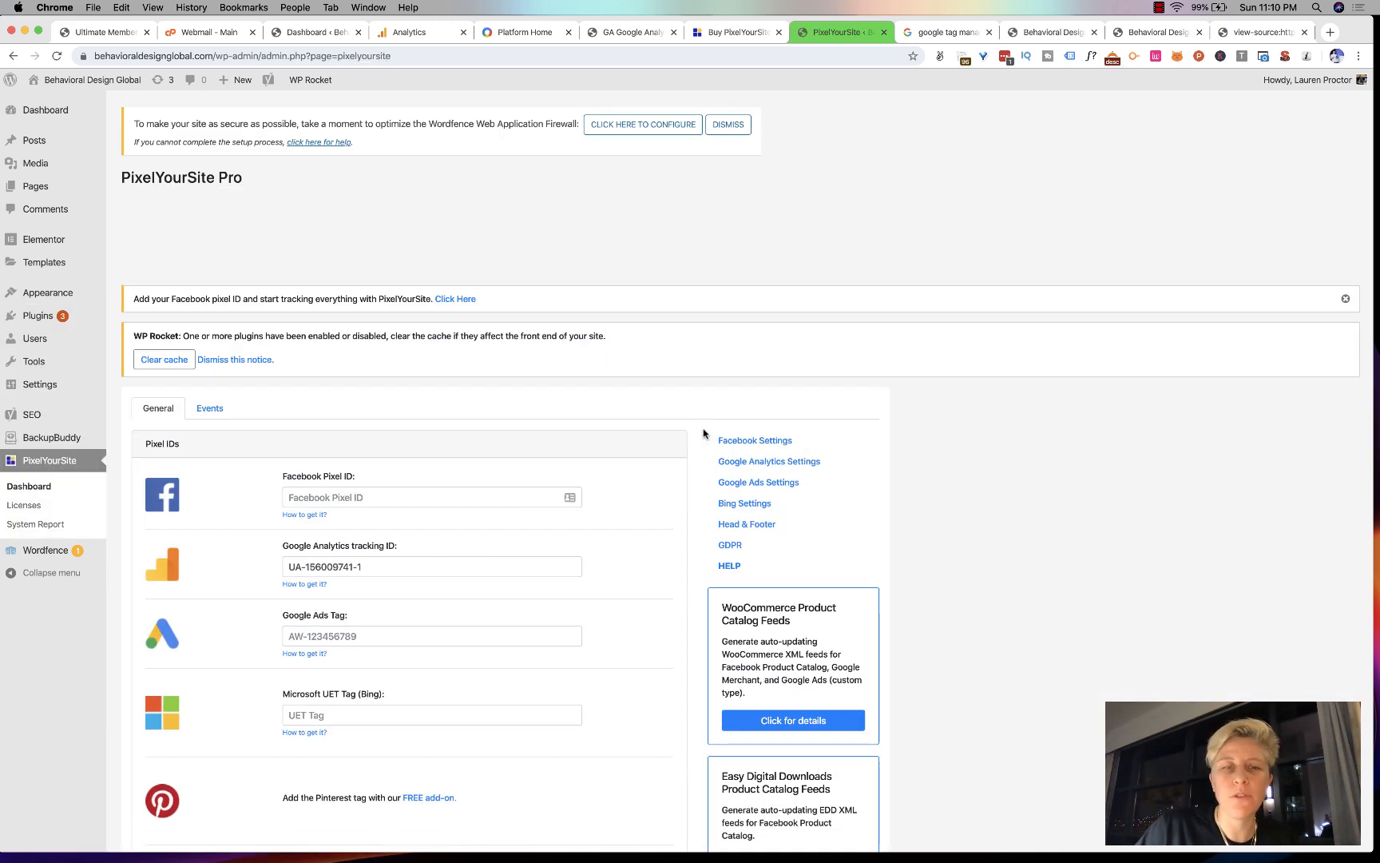
scroll(703, 434, down, 2)
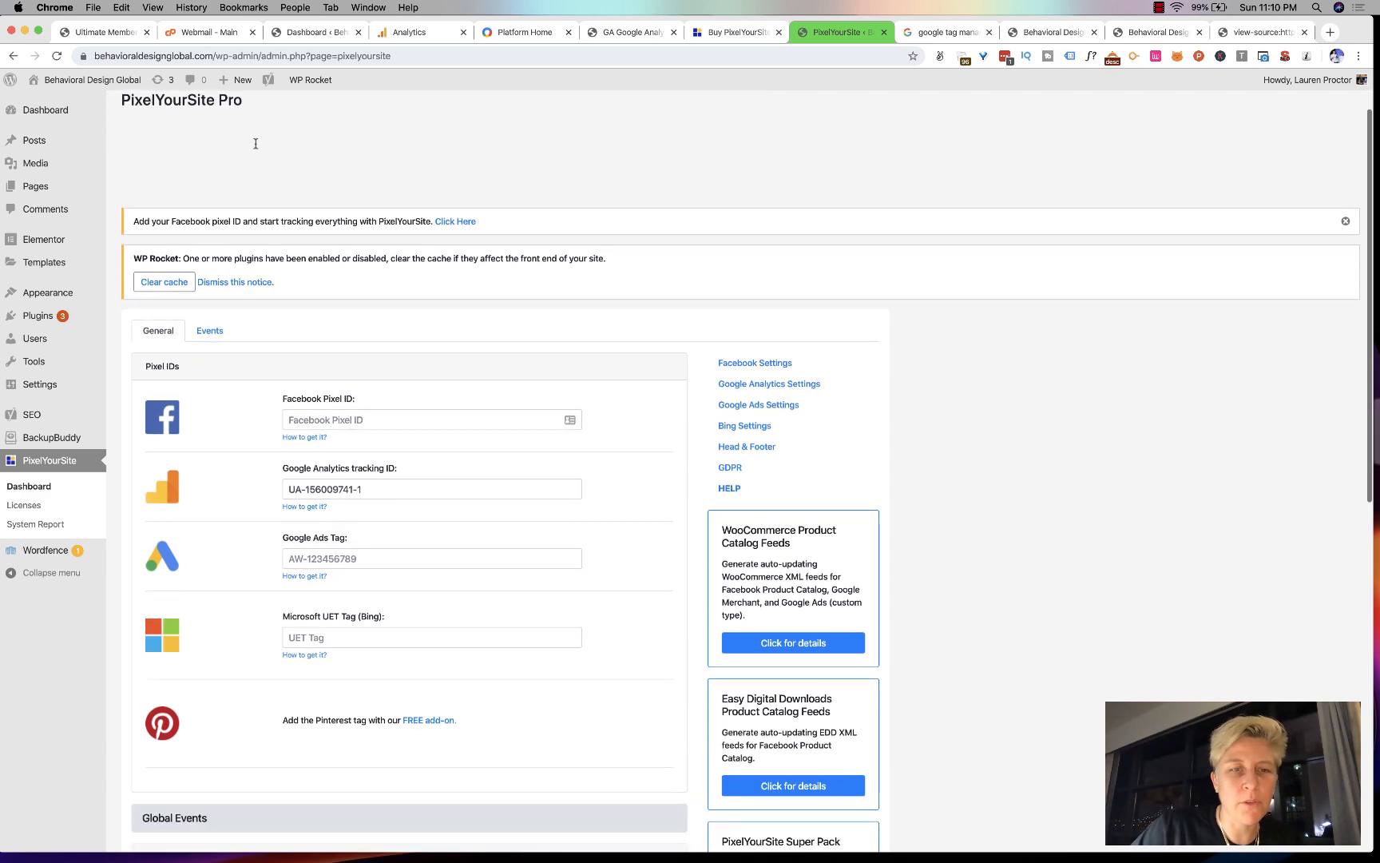
scroll(255, 303, down, 3)
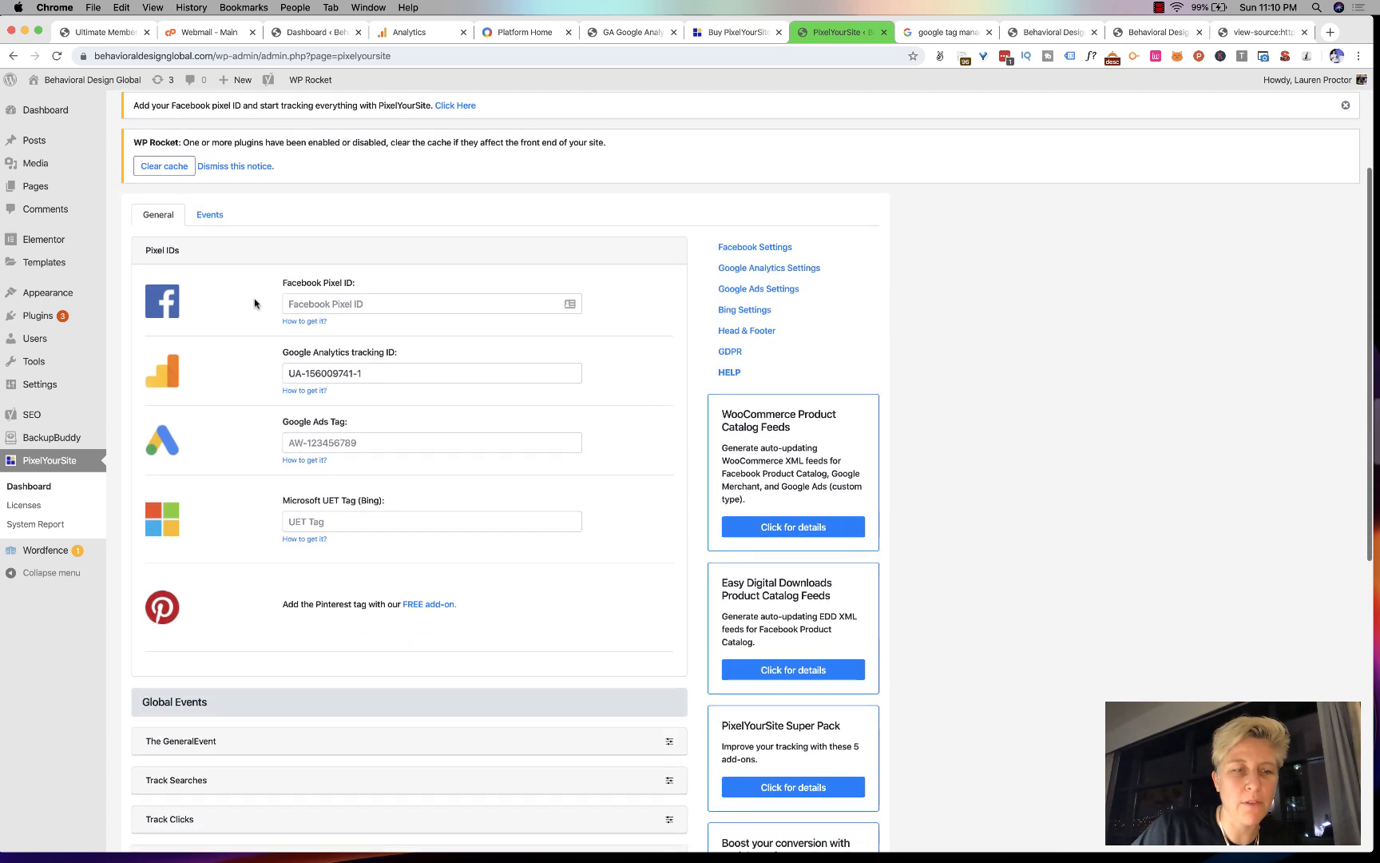
click(320, 443)
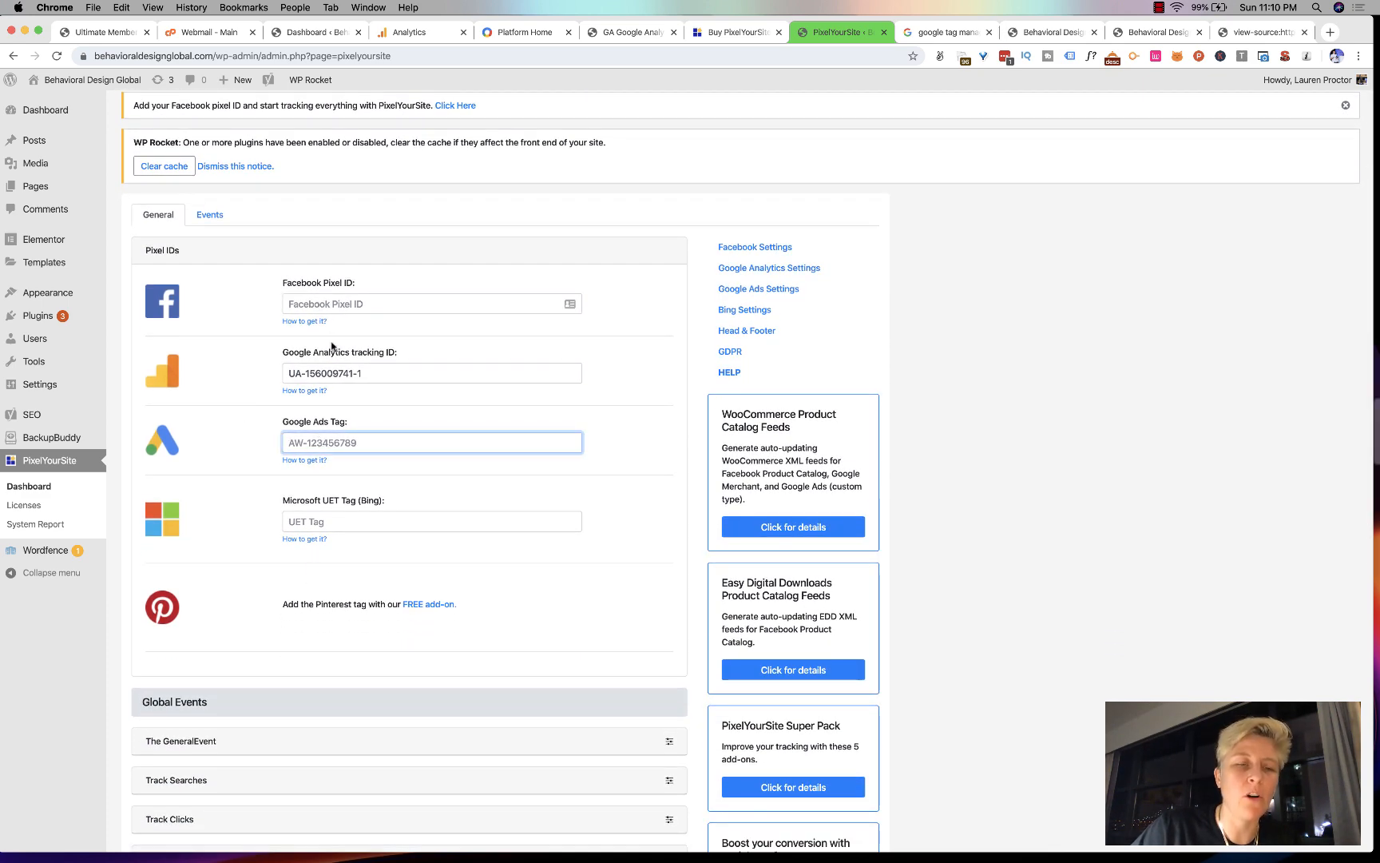
Expand The GeneralEvent and Track Clicks under Global Events and review their tracking options along with the Global Settings.
scroll(317, 653, down, 10)
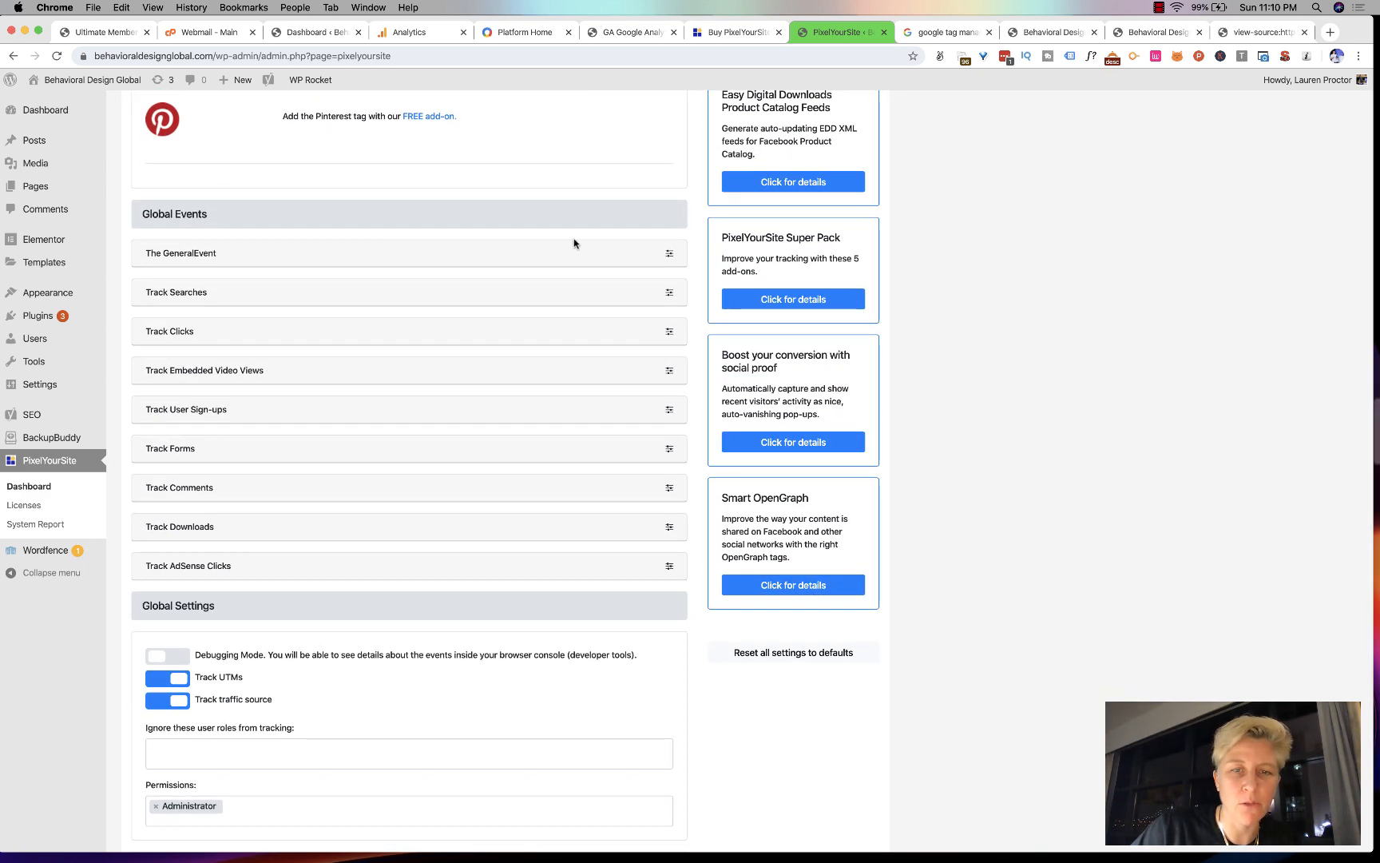
click(670, 254)
scroll(672, 254, down, 3)
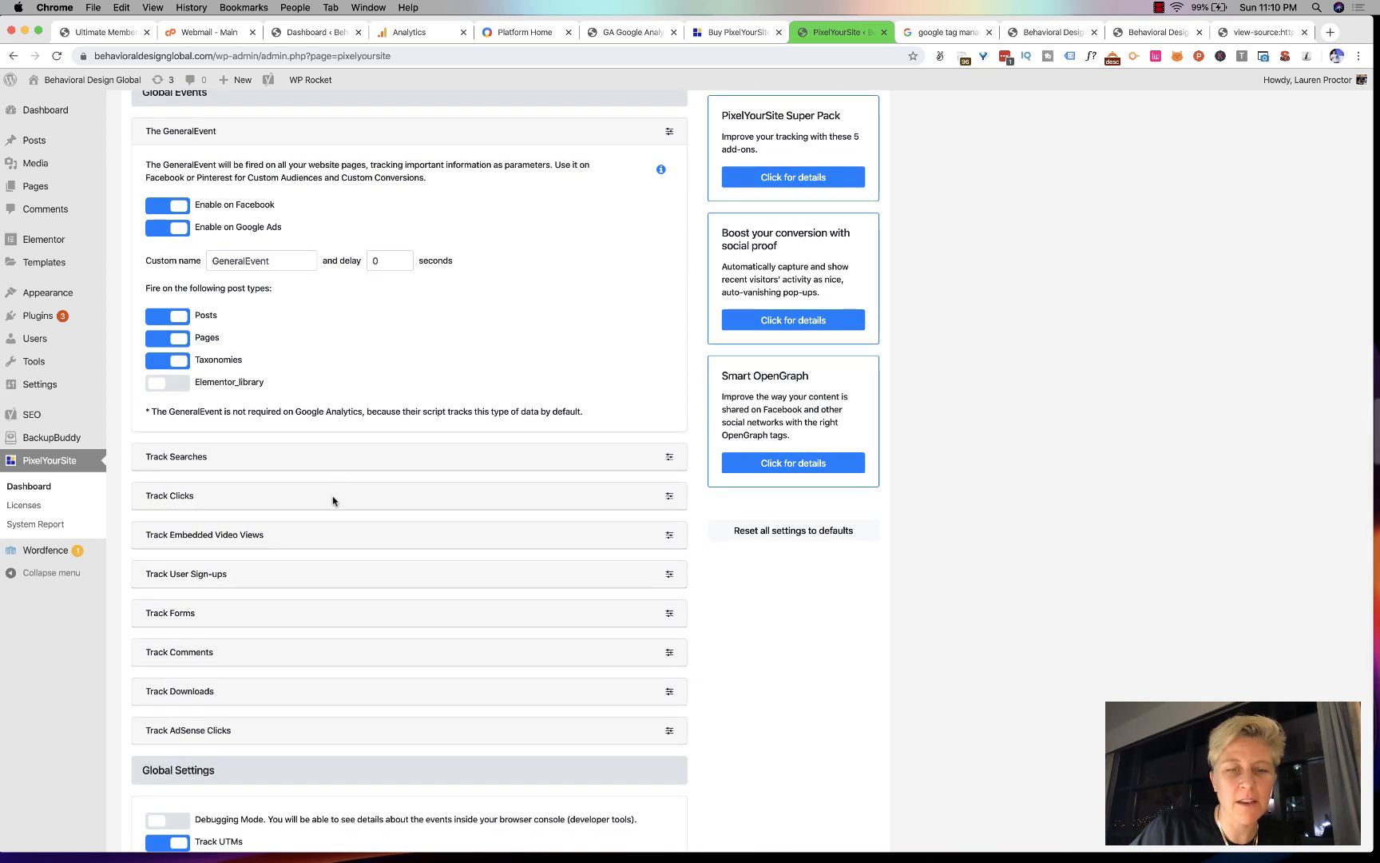
click(670, 498)
scroll(669, 500, down, 10)
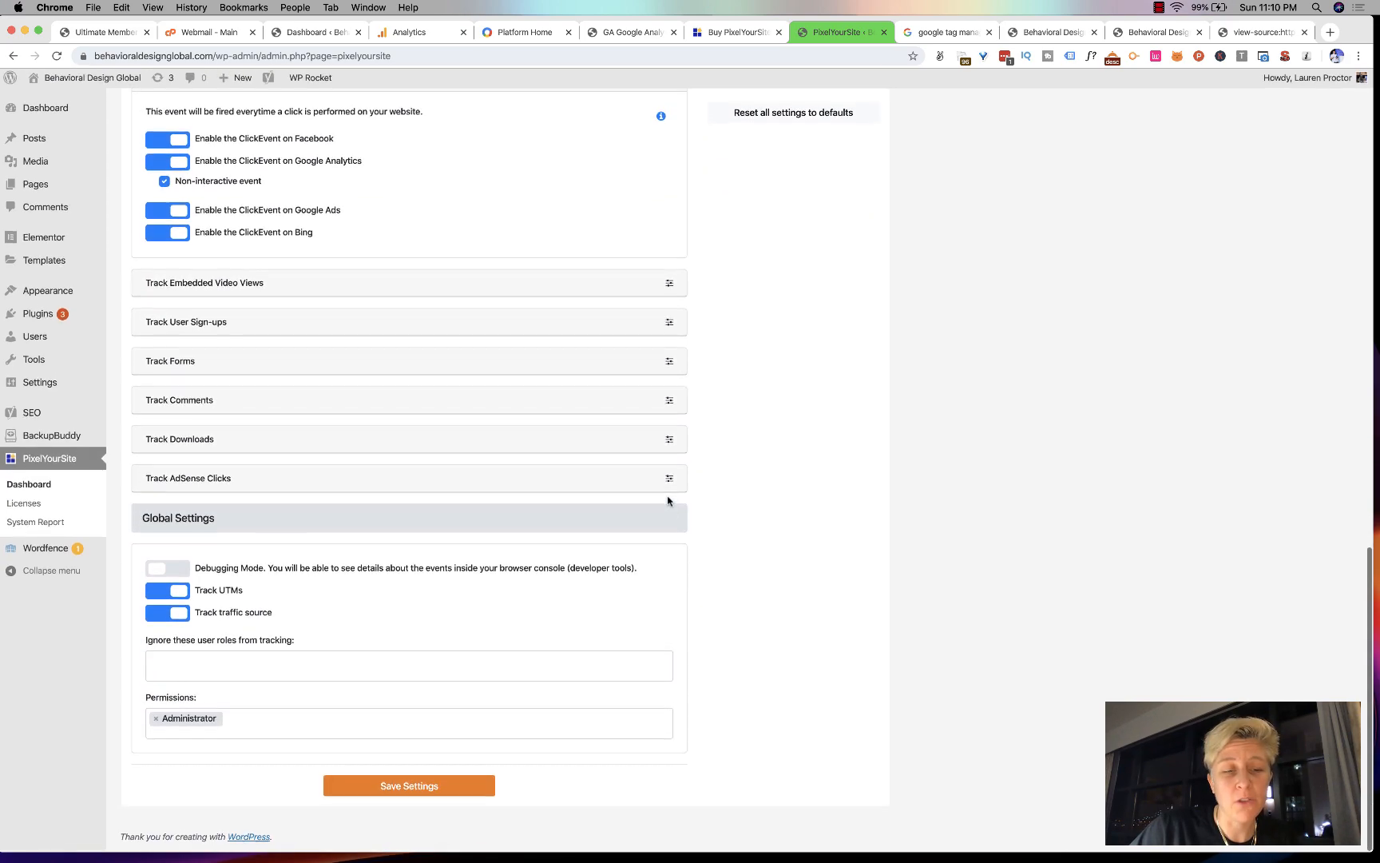
scroll(668, 500, up, 18)
scroll(667, 500, up, 12)
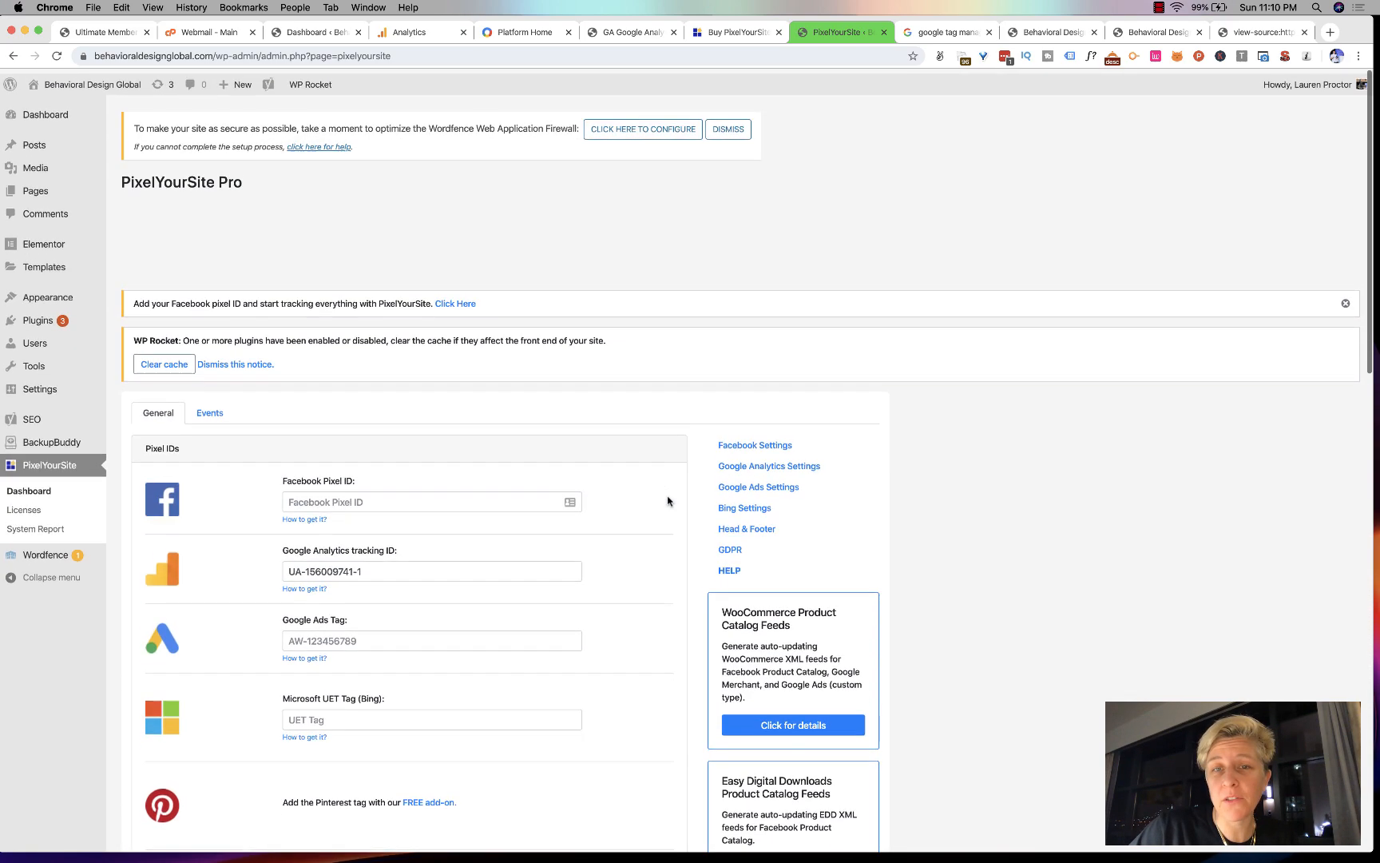